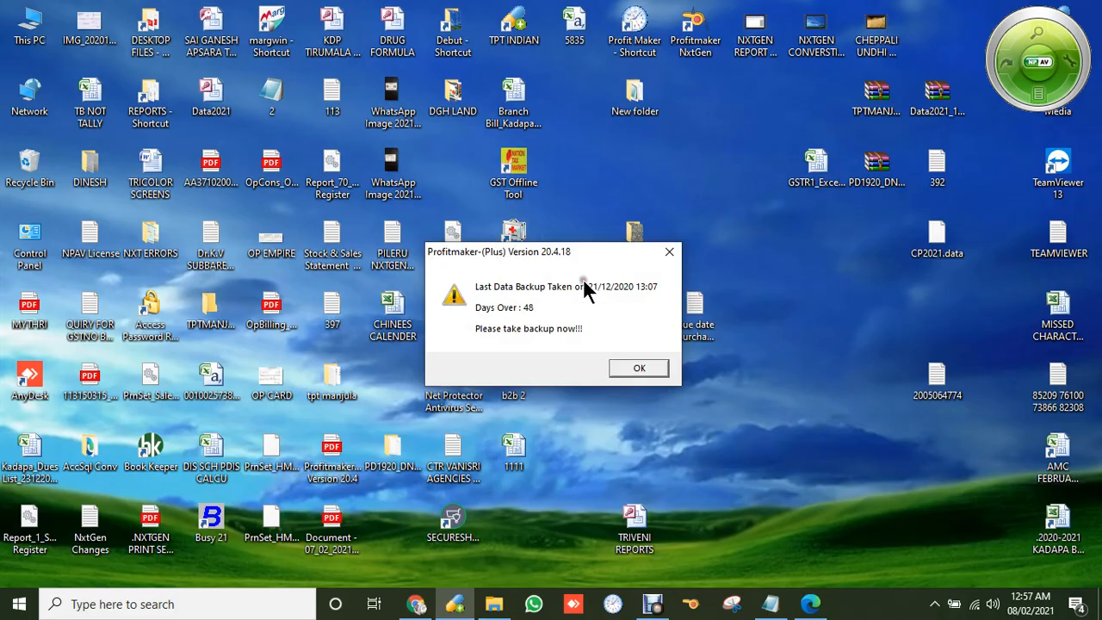
Dismiss the backup reminder and close the Regular Standard Backup window without backing up.
{"action": "left_click", "coordinate": [640, 372]}
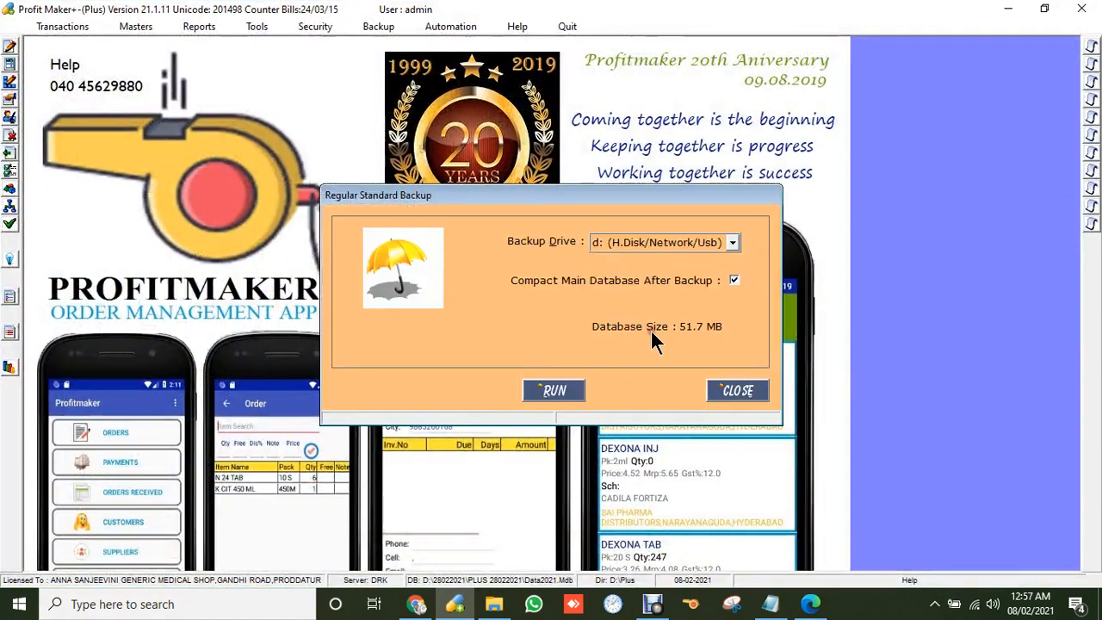
{"action": "left_click", "coordinate": [746, 391]}
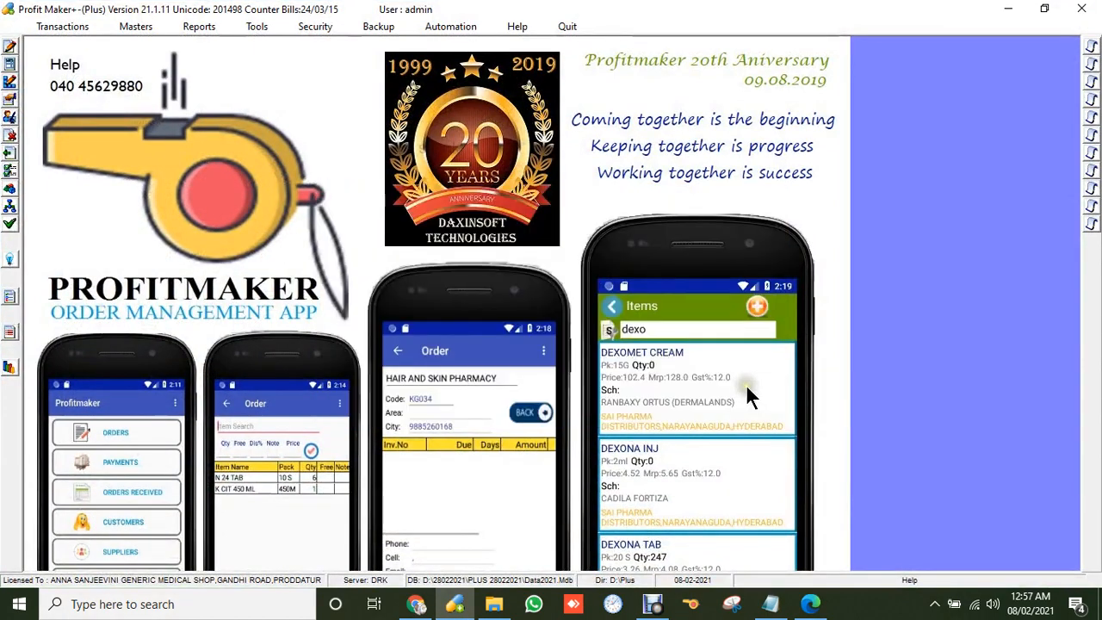
Find and open the DOLO 650 TABS record in the Products master.
{"action": "left_click", "coordinate": [125, 24]}
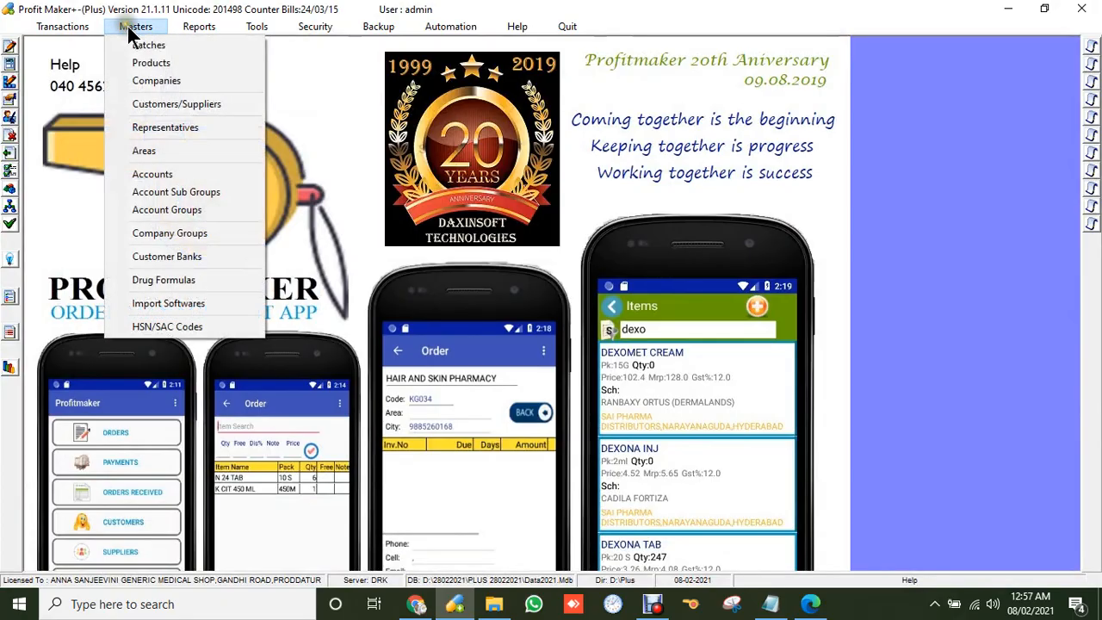
{"action": "left_click", "coordinate": [166, 62]}
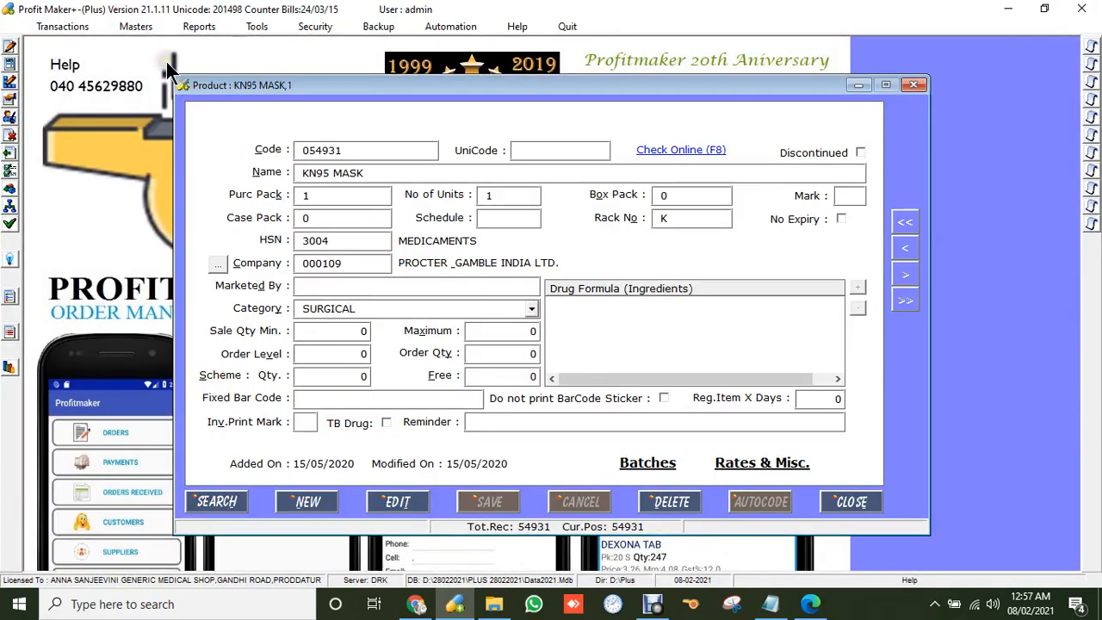
{"action": "left_click", "coordinate": [211, 494]}
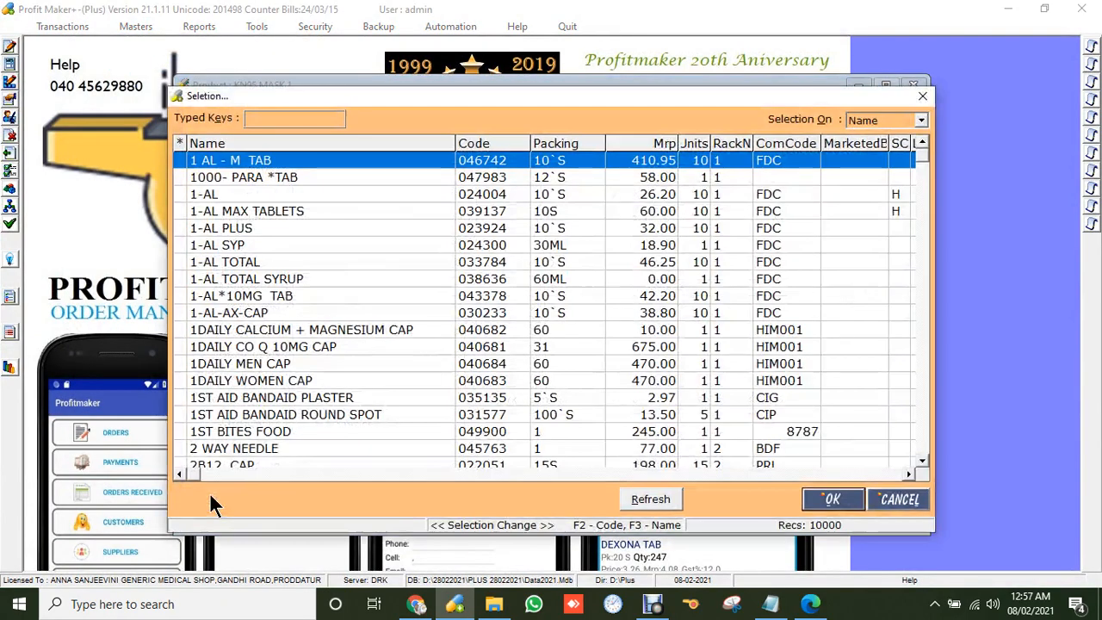
{"action": "type", "text": "DOLO"}
{"action": "key", "text": "Down"}
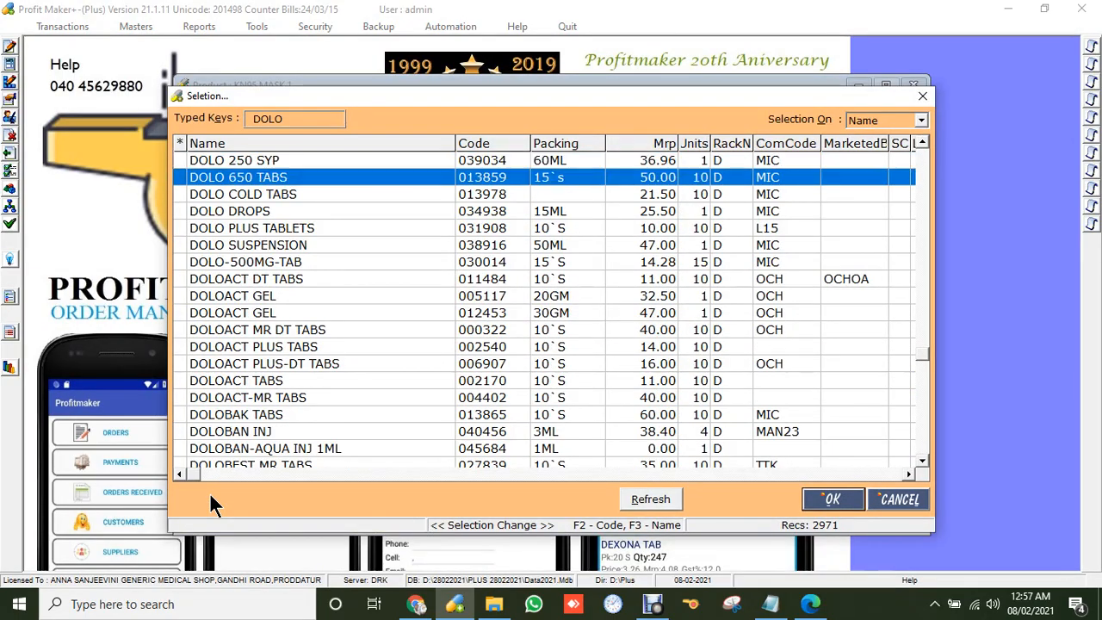
{"action": "key", "text": "Return"}
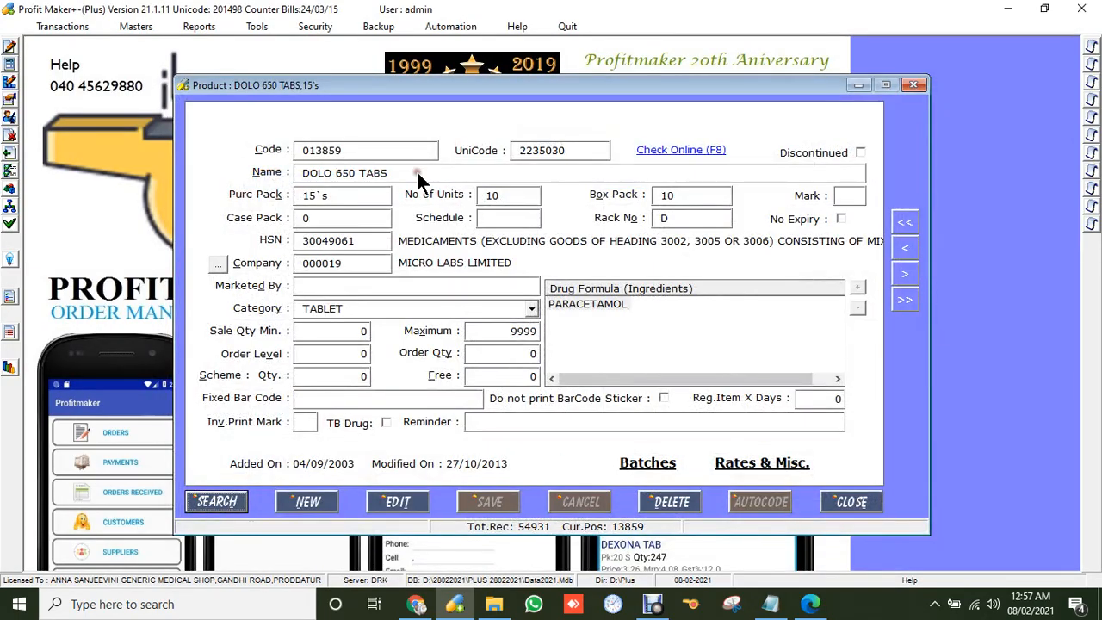
{"action": "left_click", "coordinate": [486, 218]}
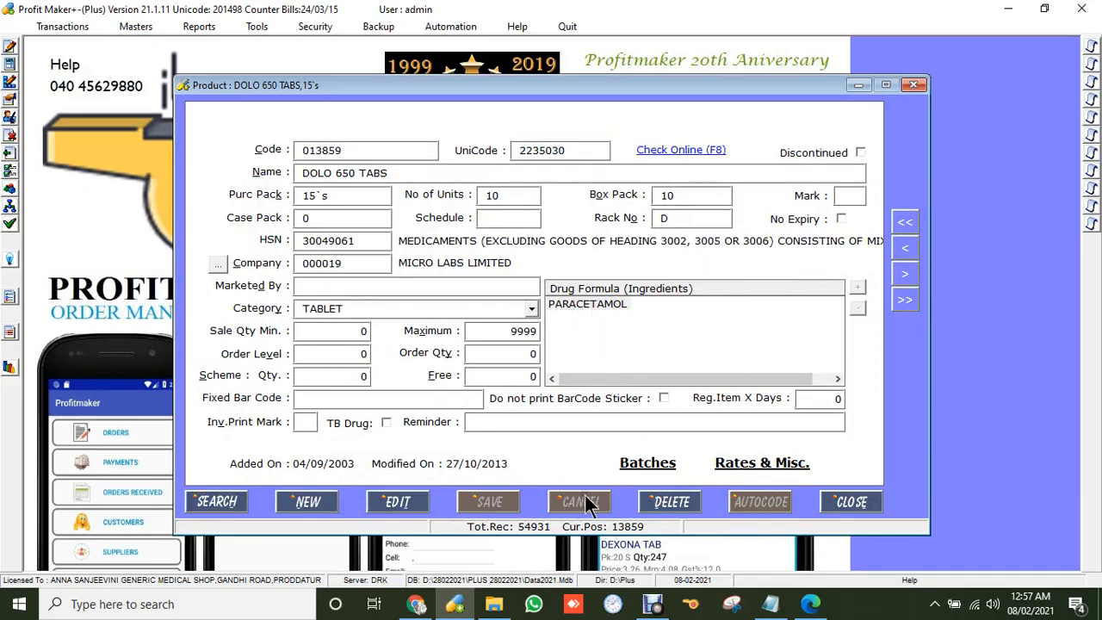
Mark DOLO 650 TABS as a TB drug, set its HSN to 30049061, and save.
{"action": "left_click", "coordinate": [417, 506]}
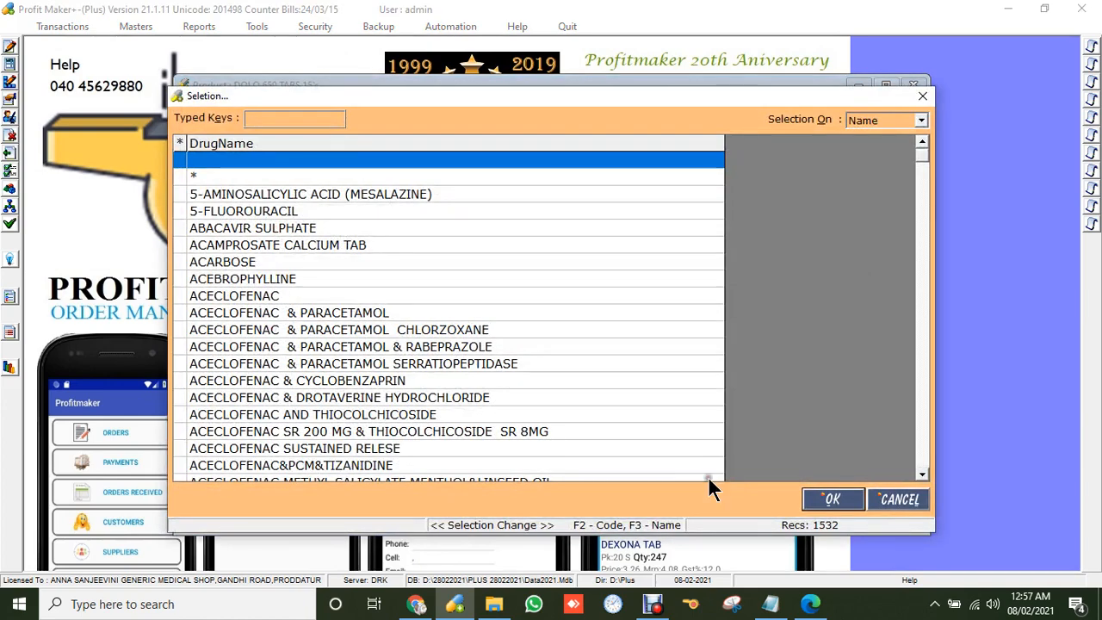
{"action": "left_click", "coordinate": [899, 499]}
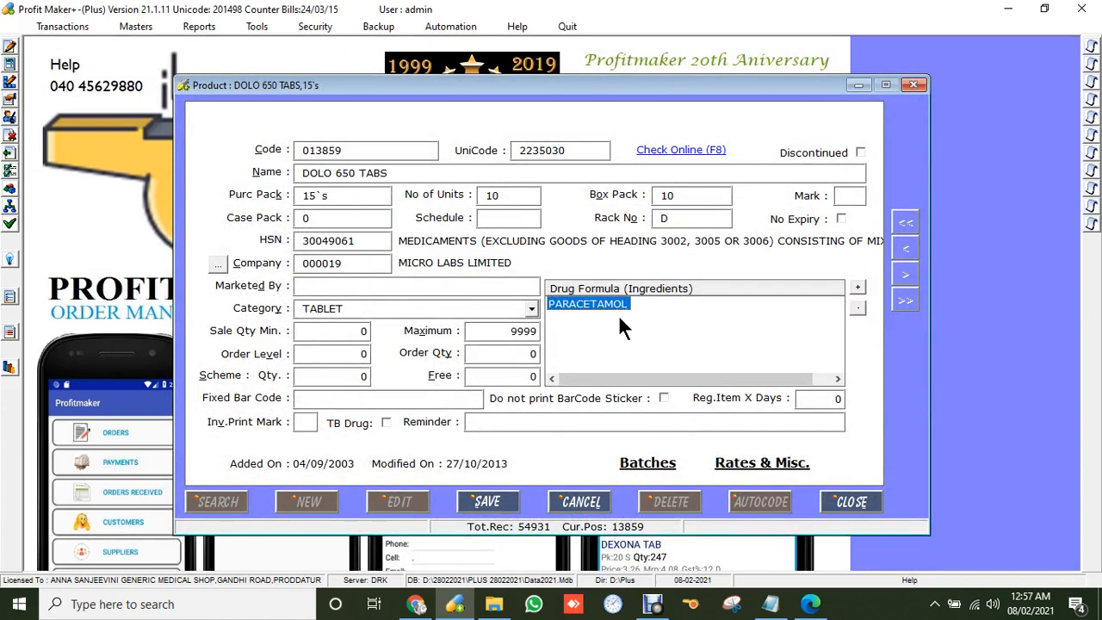
{"action": "left_click", "coordinate": [376, 423]}
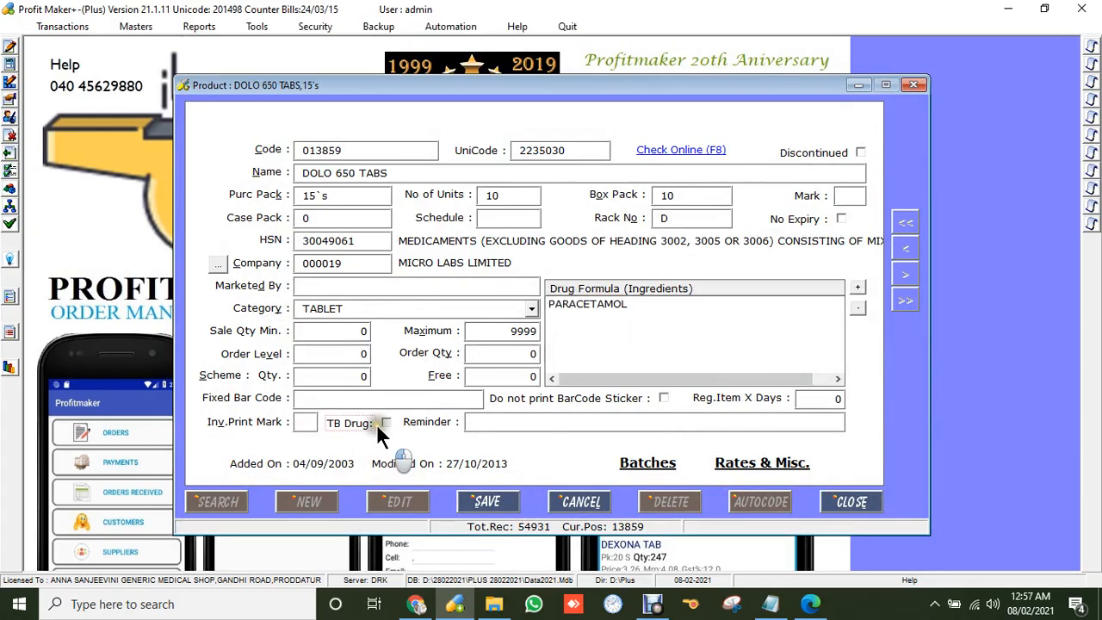
{"action": "left_click", "coordinate": [360, 237]}
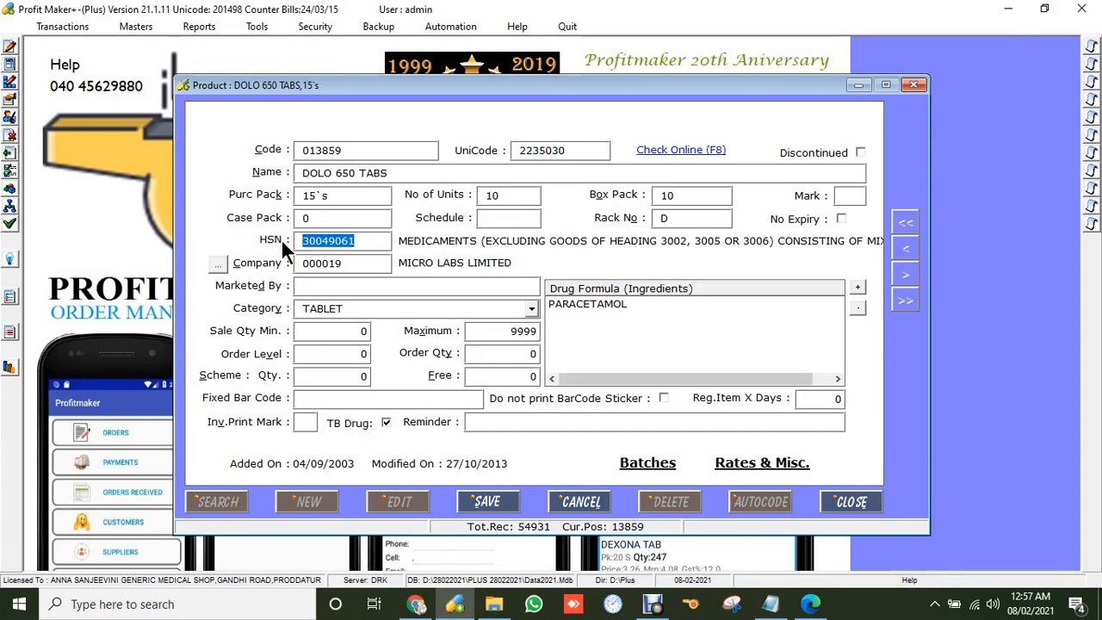
{"action": "key", "text": "Delete"}
{"action": "type", "text": "30049061"}
{"action": "key", "text": "Return"}
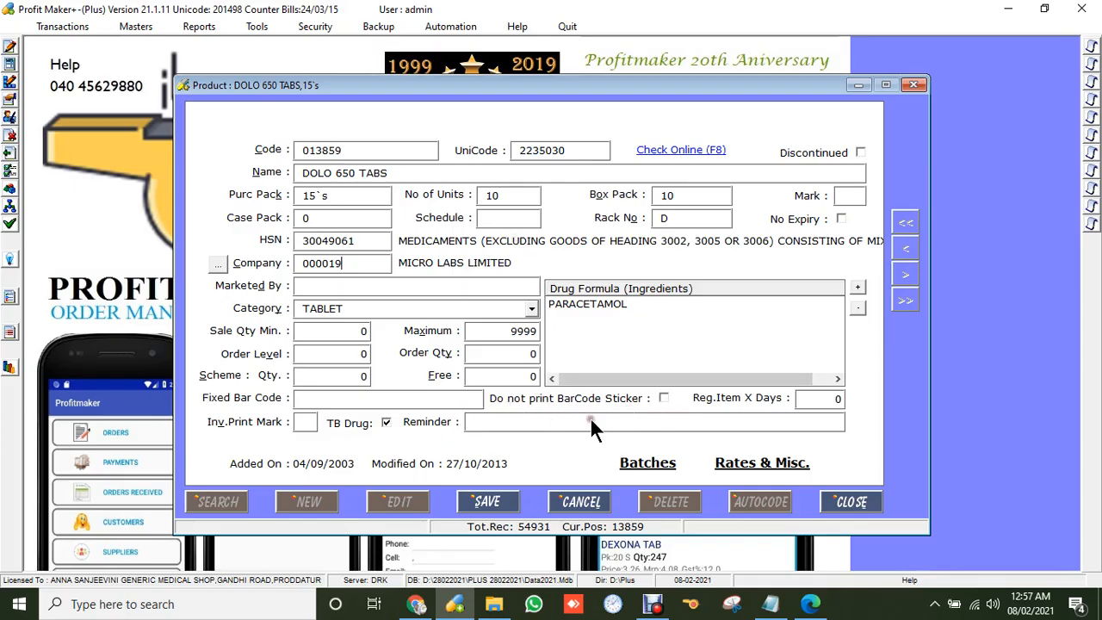
{"action": "left_click", "coordinate": [482, 503]}
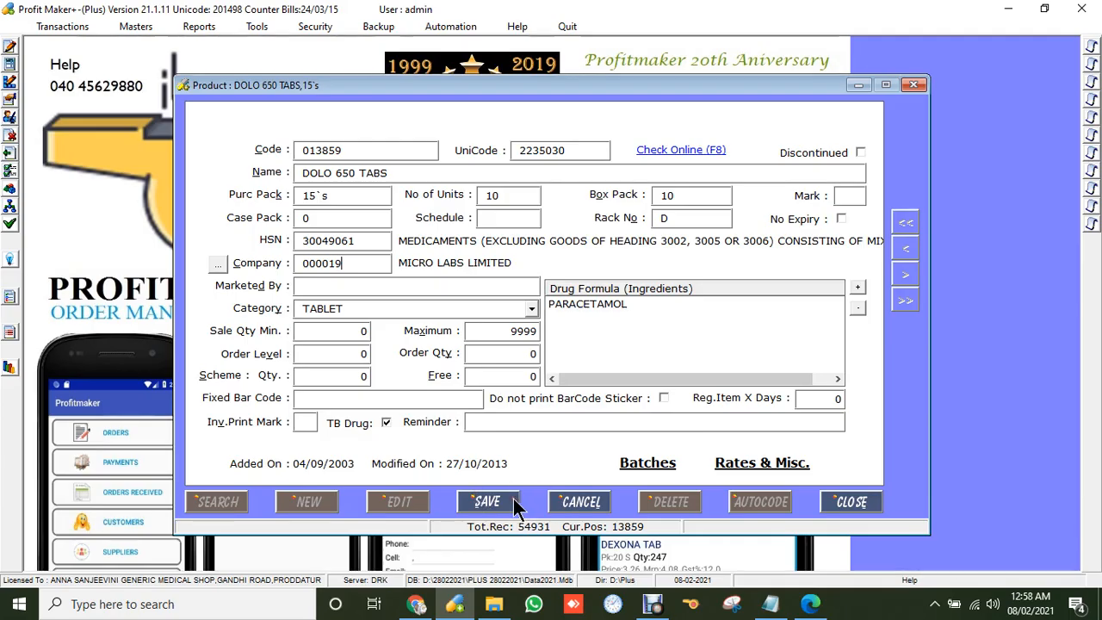
{"action": "left_click", "coordinate": [856, 499]}
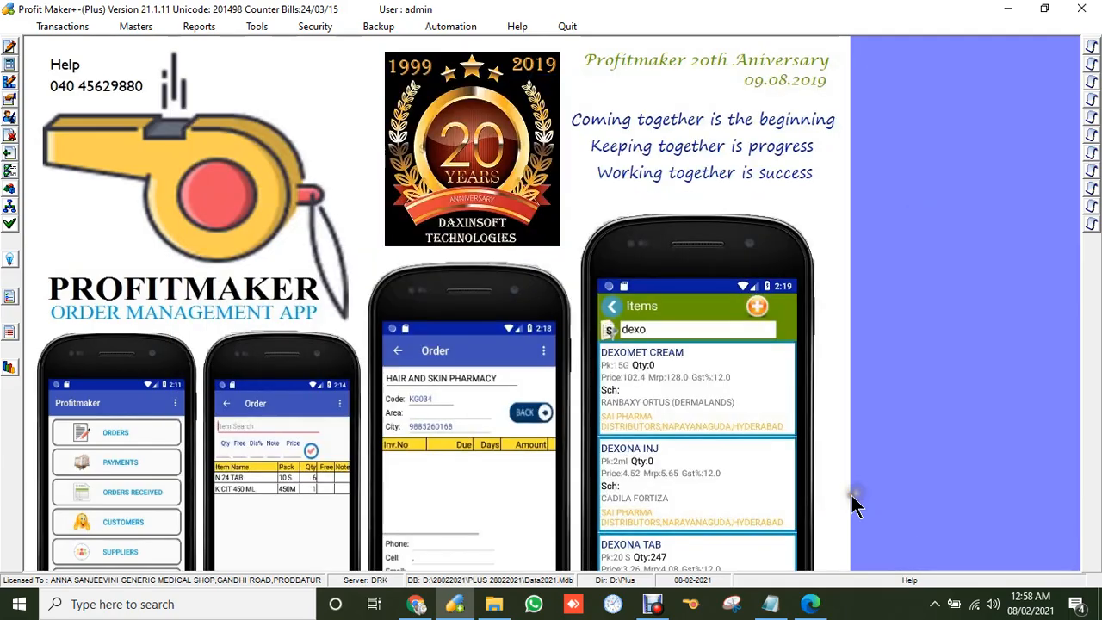
{"action": "left_click", "coordinate": [134, 28]}
{"action": "left_click", "coordinate": [170, 103]}
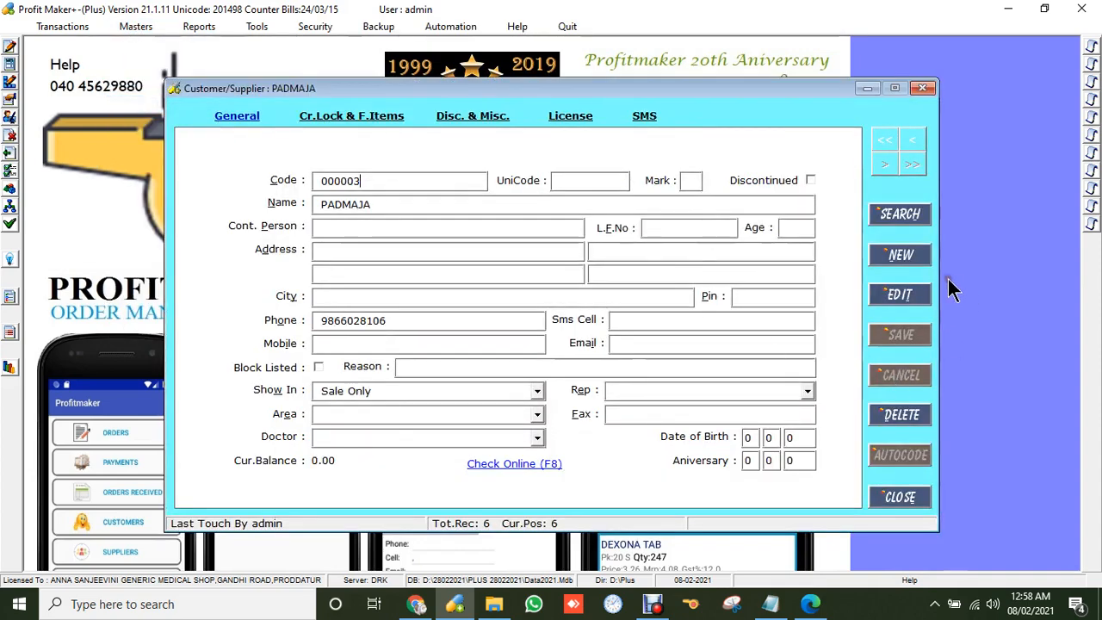
{"action": "left_click", "coordinate": [895, 215]}
{"action": "left_click", "coordinate": [253, 195]}
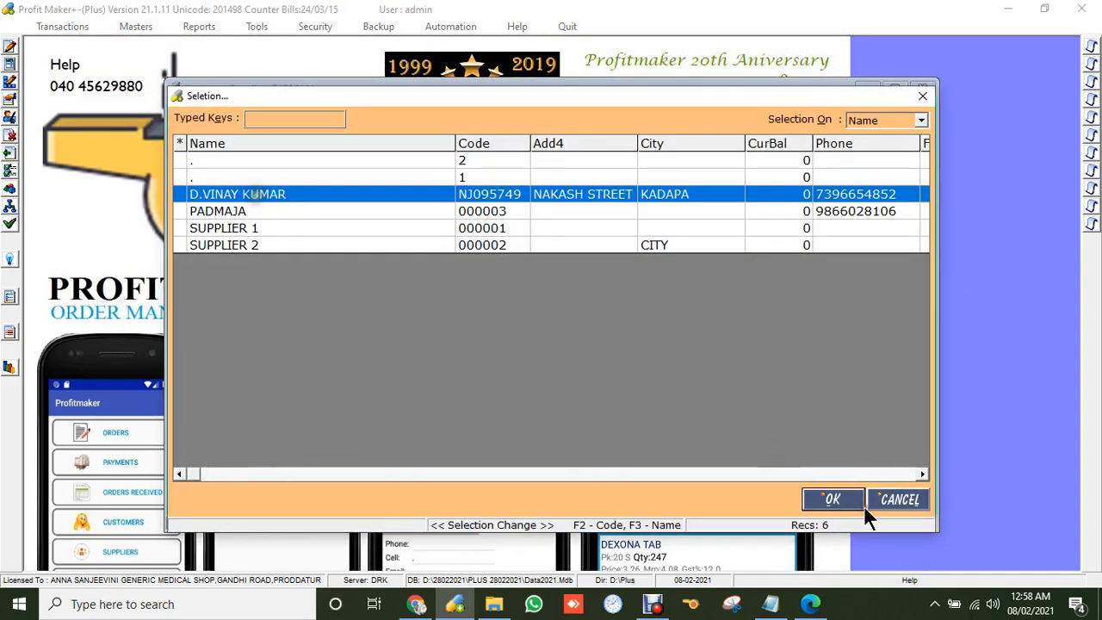
{"action": "left_click", "coordinate": [840, 503]}
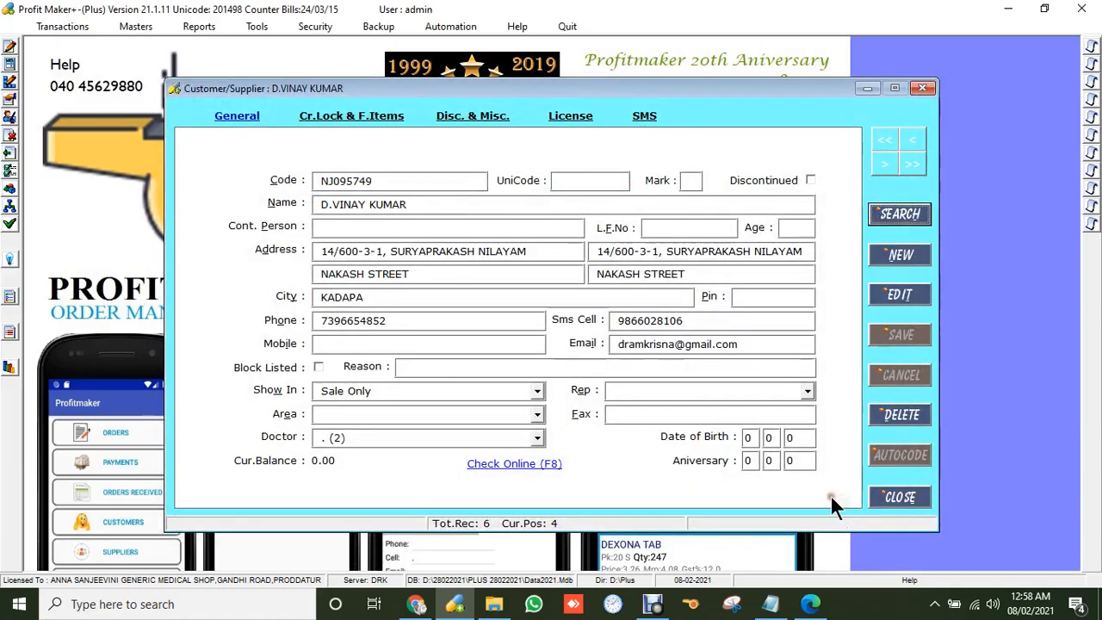
{"action": "left_click", "coordinate": [372, 120]}
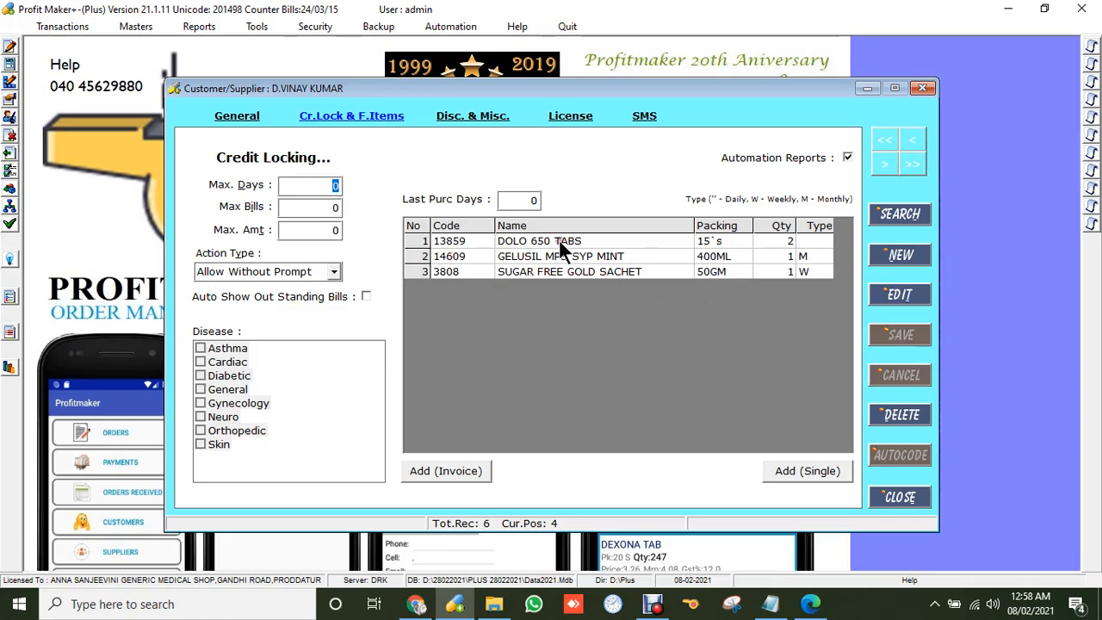
{"action": "left_click", "coordinate": [810, 241]}
{"action": "left_click", "coordinate": [787, 271]}
{"action": "left_click", "coordinate": [782, 275]}
{"action": "left_click", "coordinate": [678, 261]}
{"action": "left_click", "coordinate": [905, 495]}
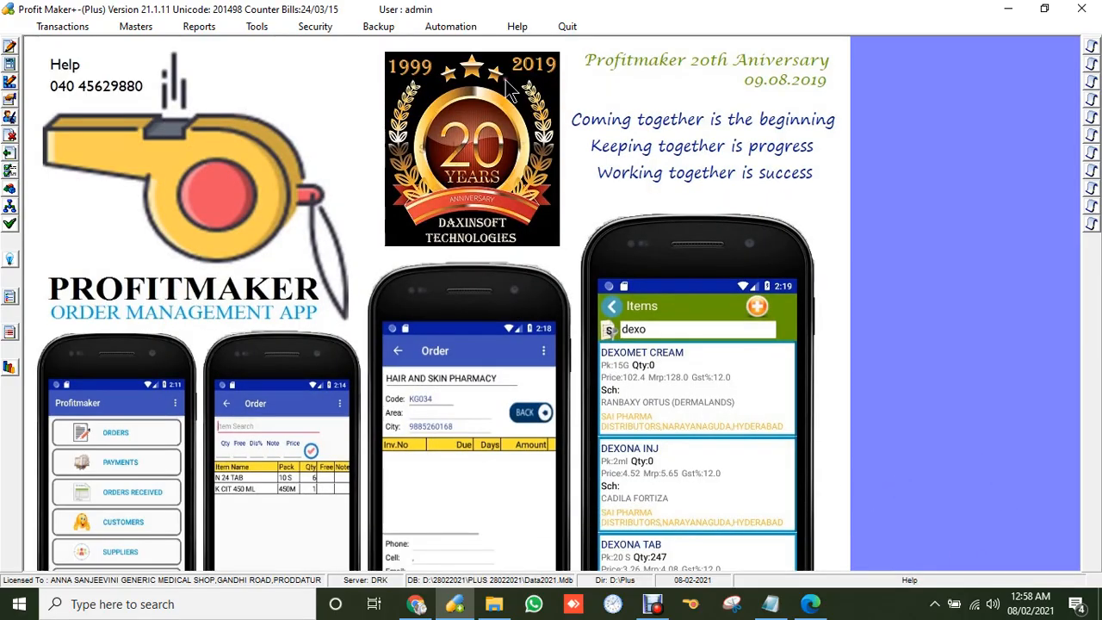
{"action": "left_click", "coordinate": [447, 24]}
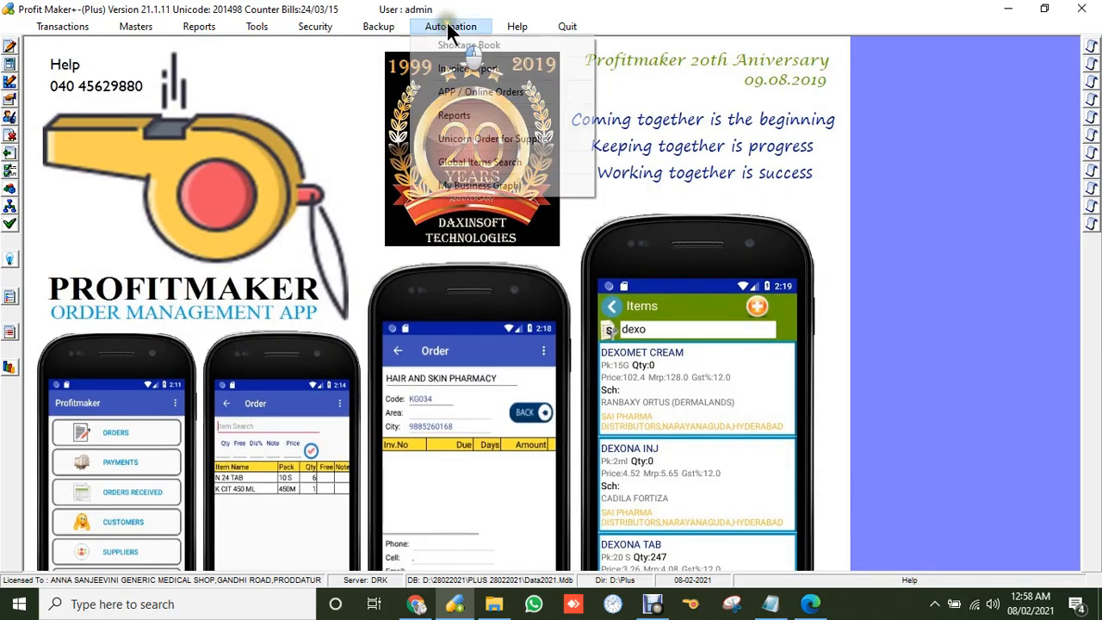
{"action": "left_click", "coordinate": [469, 163]}
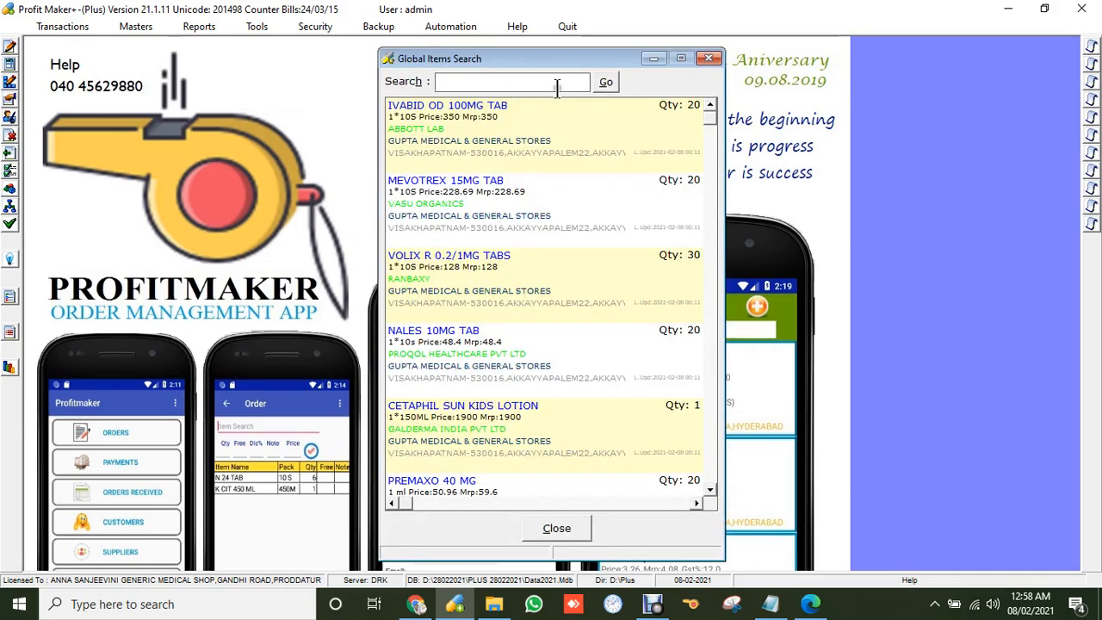
{"action": "left_click", "coordinate": [461, 83]}
{"action": "type", "text": "DOL"}
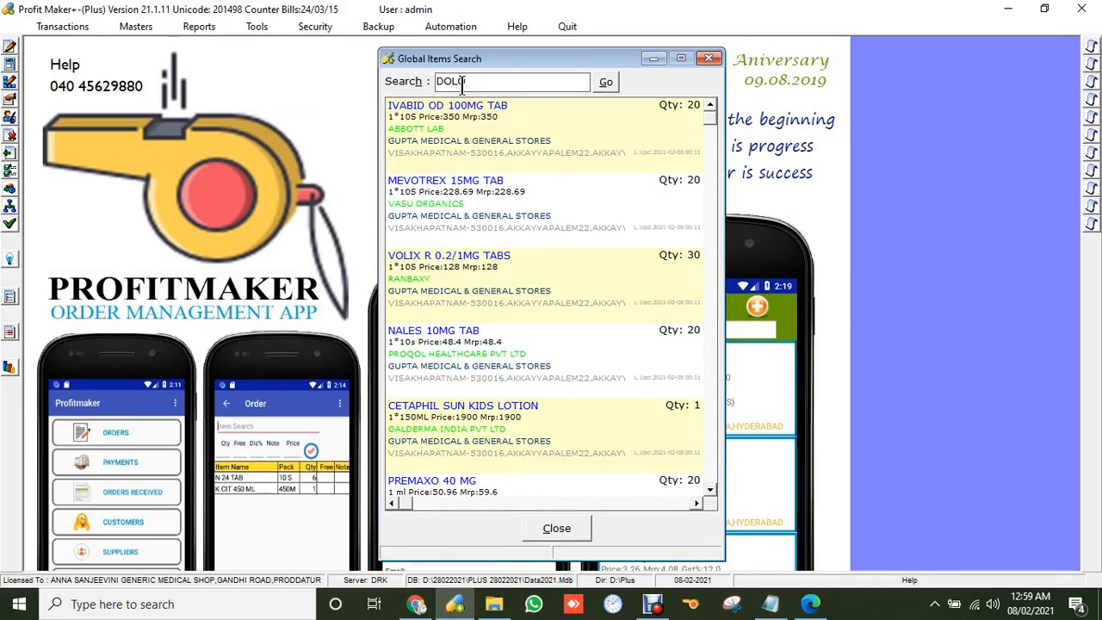
{"action": "type", "text": "O 650"}
{"action": "left_click", "coordinate": [608, 81]}
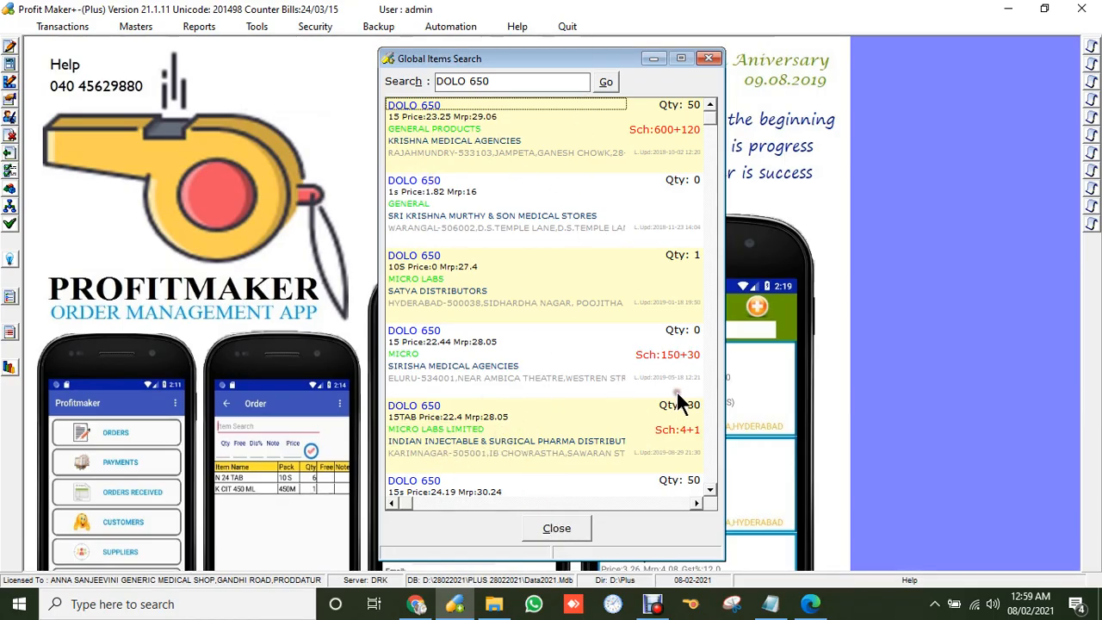
{"action": "left_click", "coordinate": [556, 529]}
{"action": "left_click", "coordinate": [448, 26]}
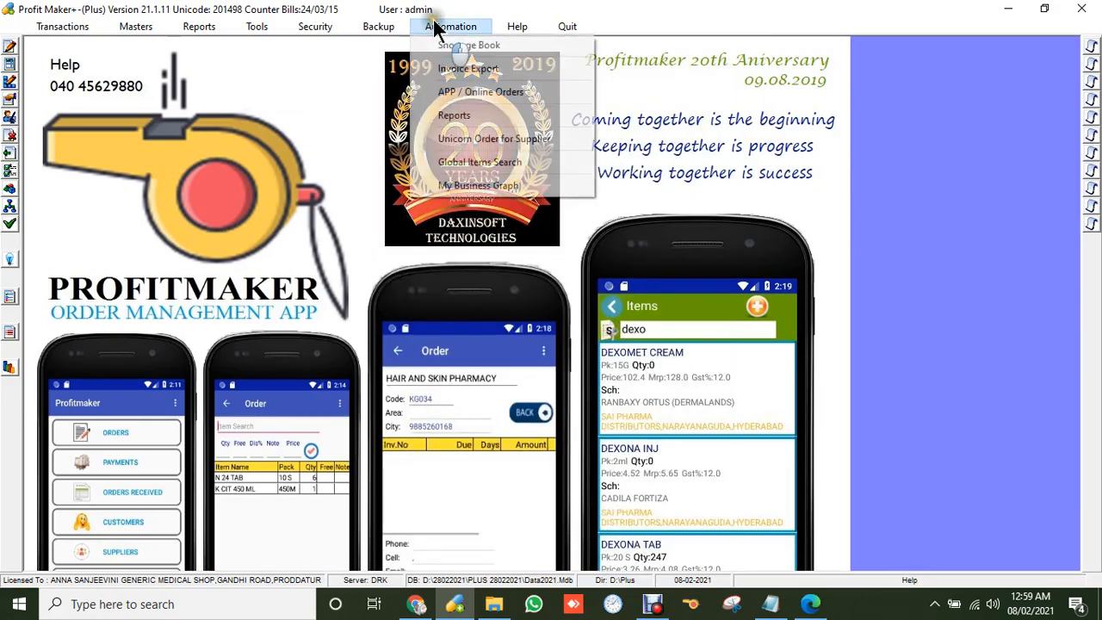
{"action": "left_click", "coordinate": [542, 198]}
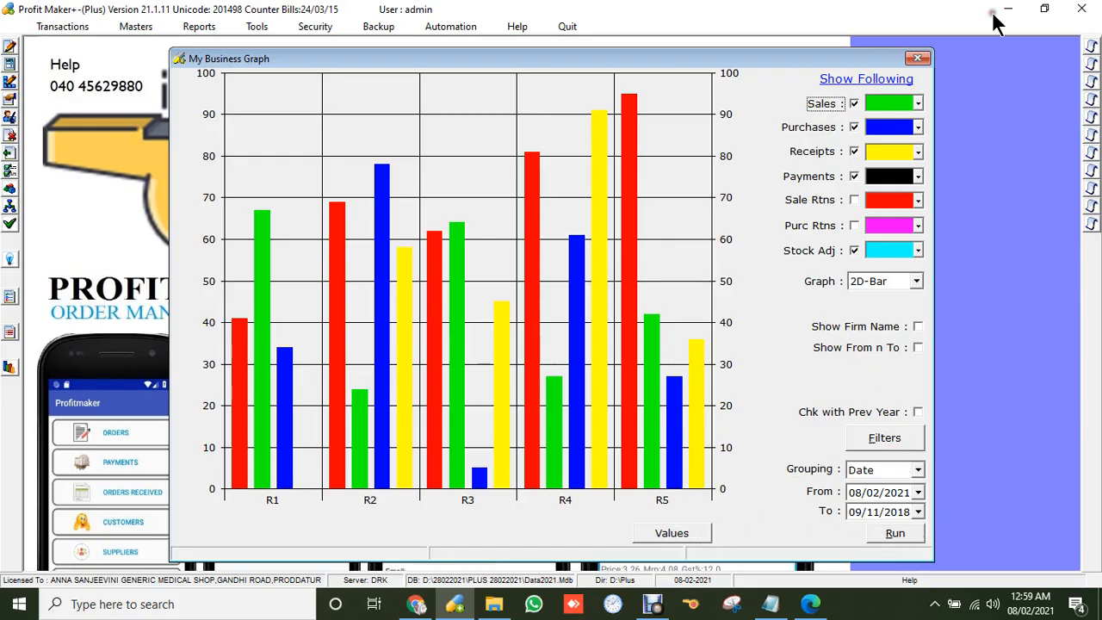
{"action": "left_click", "coordinate": [918, 58]}
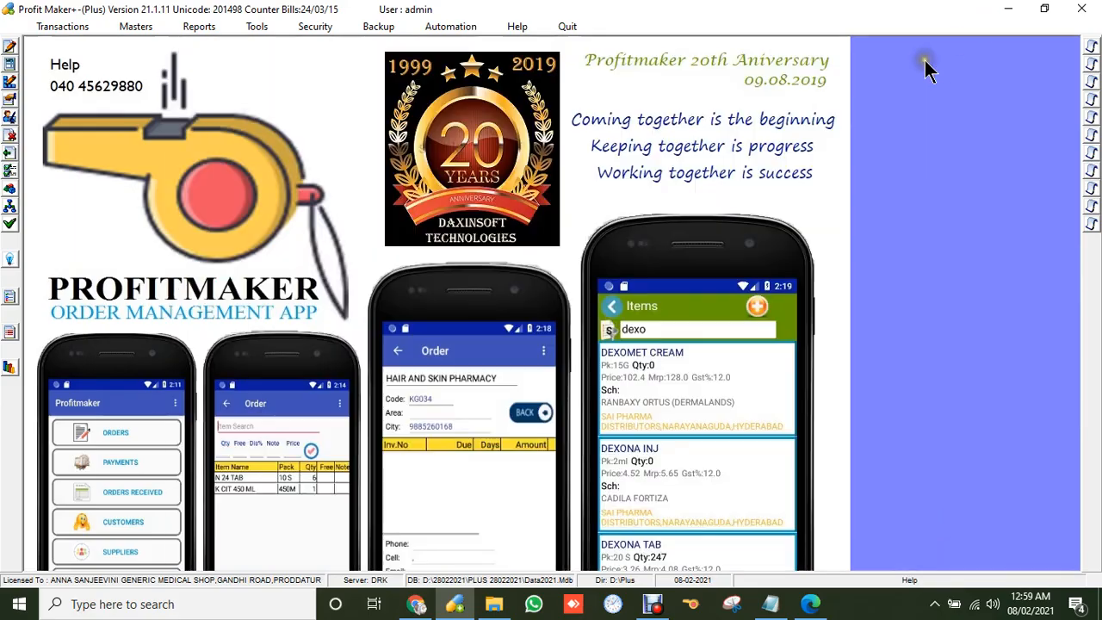
{"action": "left_click", "coordinate": [450, 26]}
Inspect the Customer Wise ProductSales report's SMS/email SQL query, then close Automation - Reports discarding changes.
{"action": "left_click", "coordinate": [502, 119]}
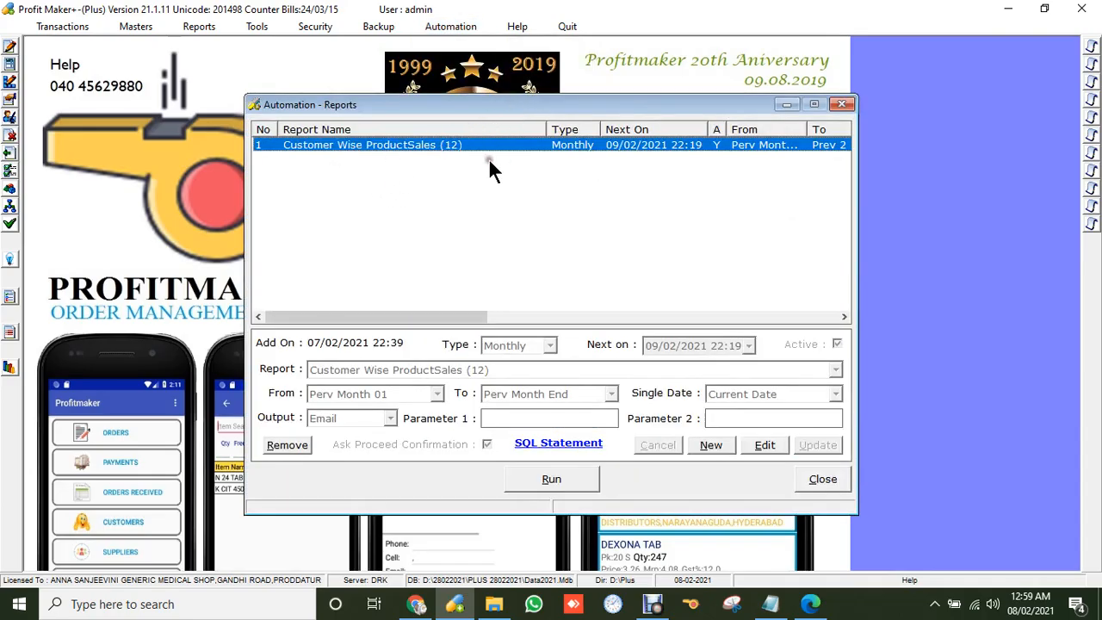
{"action": "left_click", "coordinate": [759, 445]}
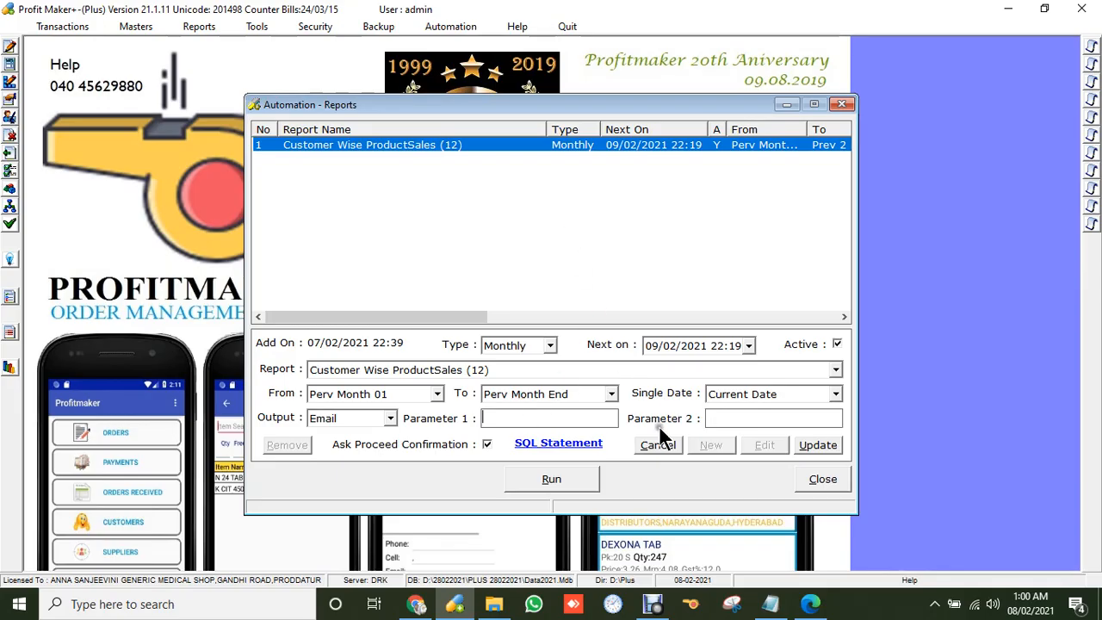
{"action": "left_click", "coordinate": [558, 444]}
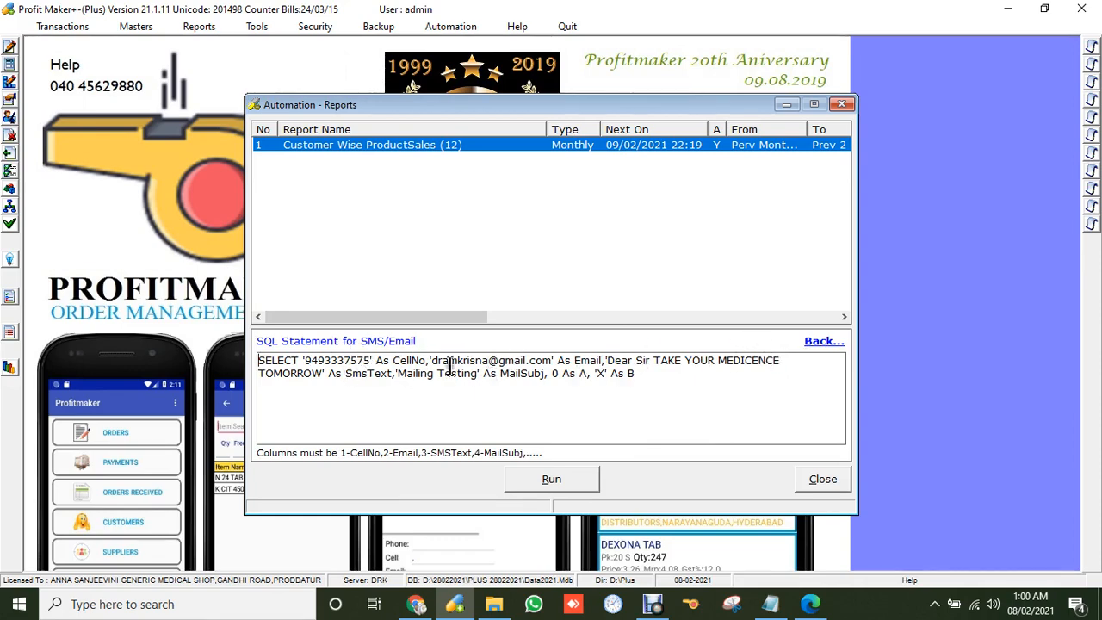
{"action": "left_click_drag", "start_coordinate": [430, 361], "coordinate": [561, 365]}
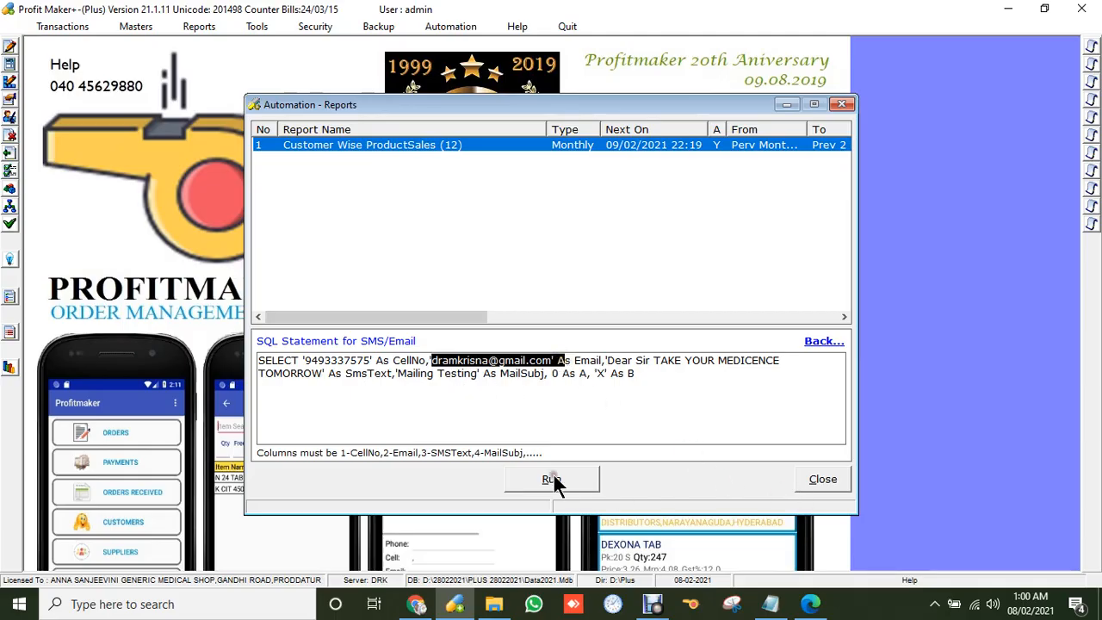
{"action": "left_click", "coordinate": [819, 479]}
{"action": "left_click", "coordinate": [568, 356]}
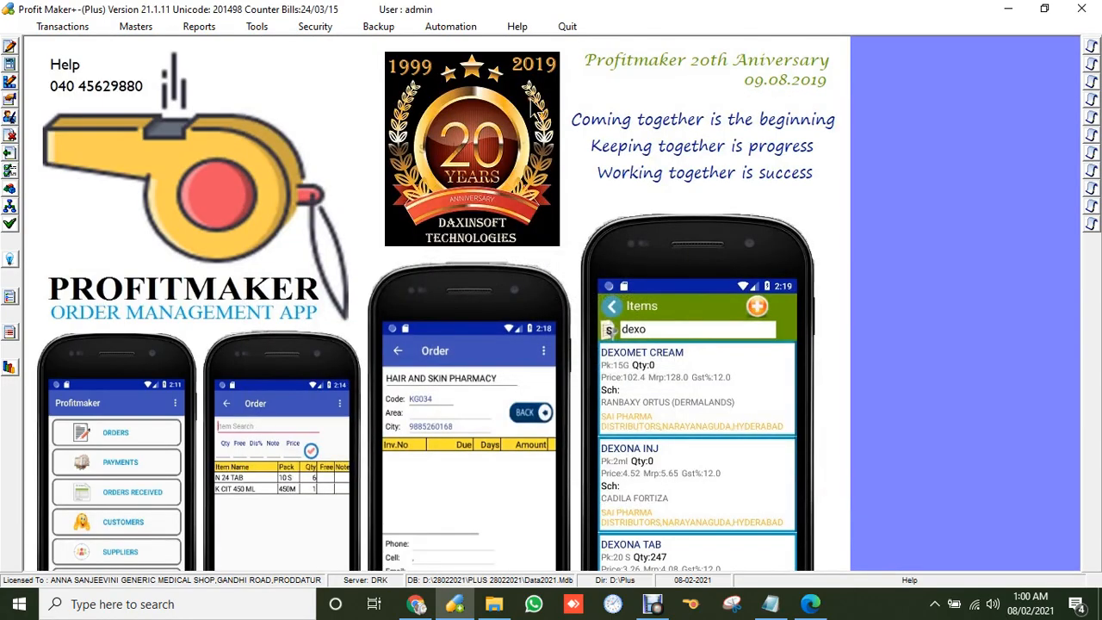
{"action": "left_click", "coordinate": [252, 31]}
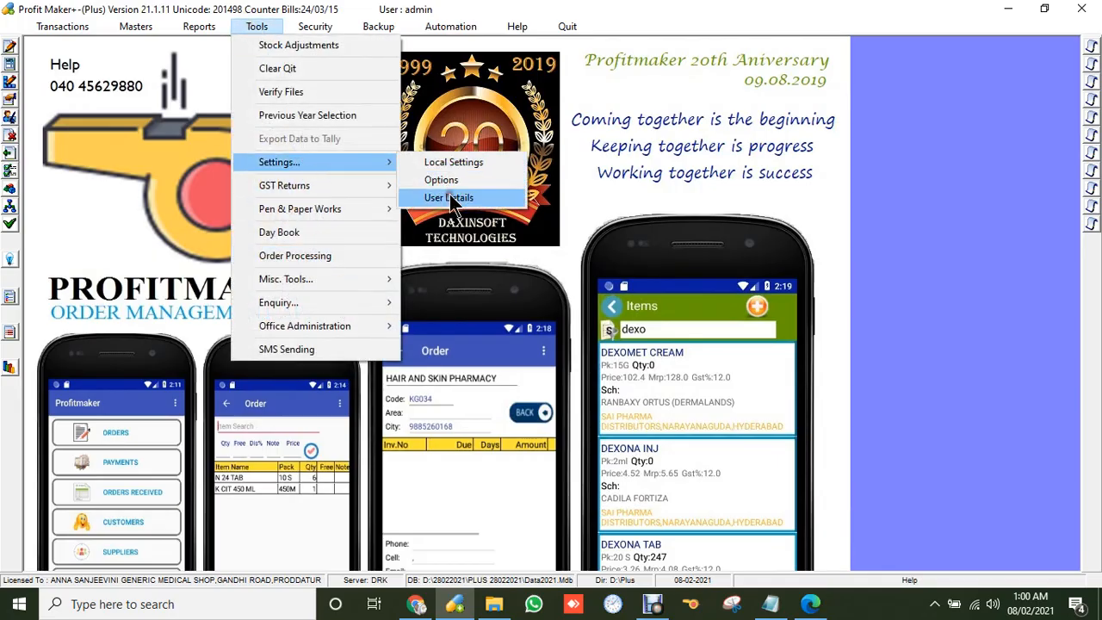
{"action": "left_click", "coordinate": [444, 179]}
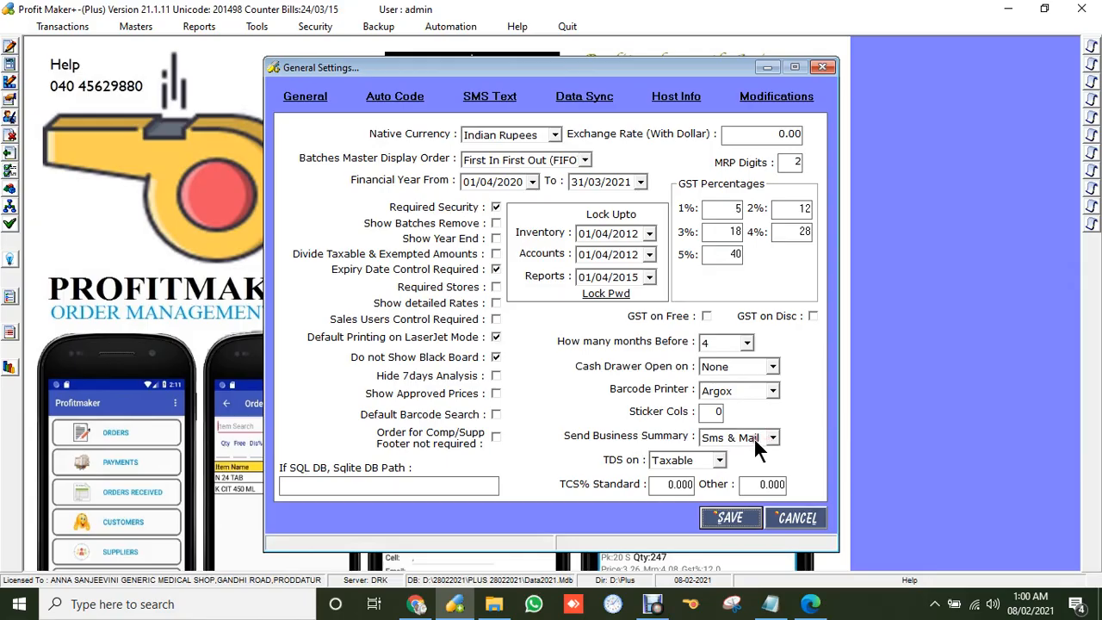
{"action": "left_click", "coordinate": [802, 512]}
Start a new purchase entry with SUPPLIER 2 as the supplier.
{"action": "left_click", "coordinate": [81, 27]}
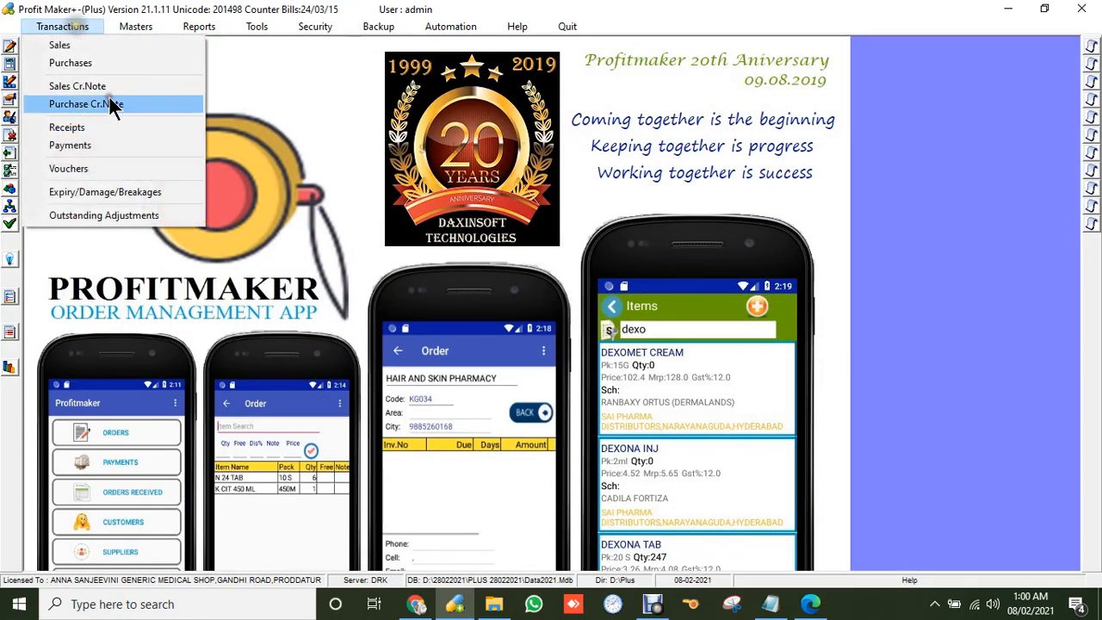
{"action": "left_click", "coordinate": [84, 62]}
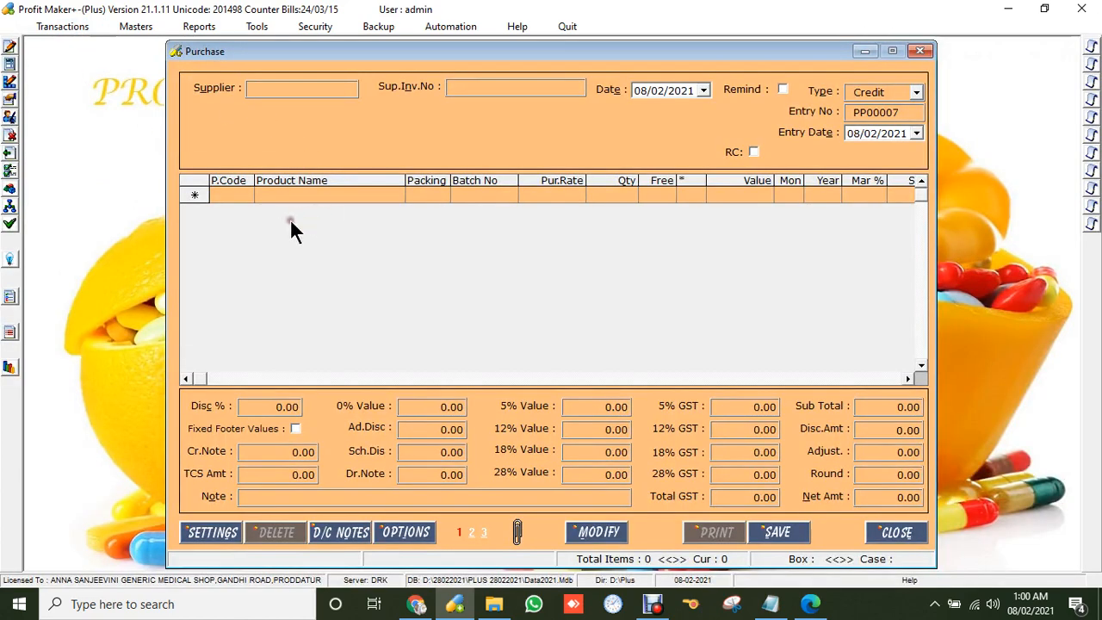
{"action": "left_click", "coordinate": [278, 86]}
{"action": "key", "text": "Down"}
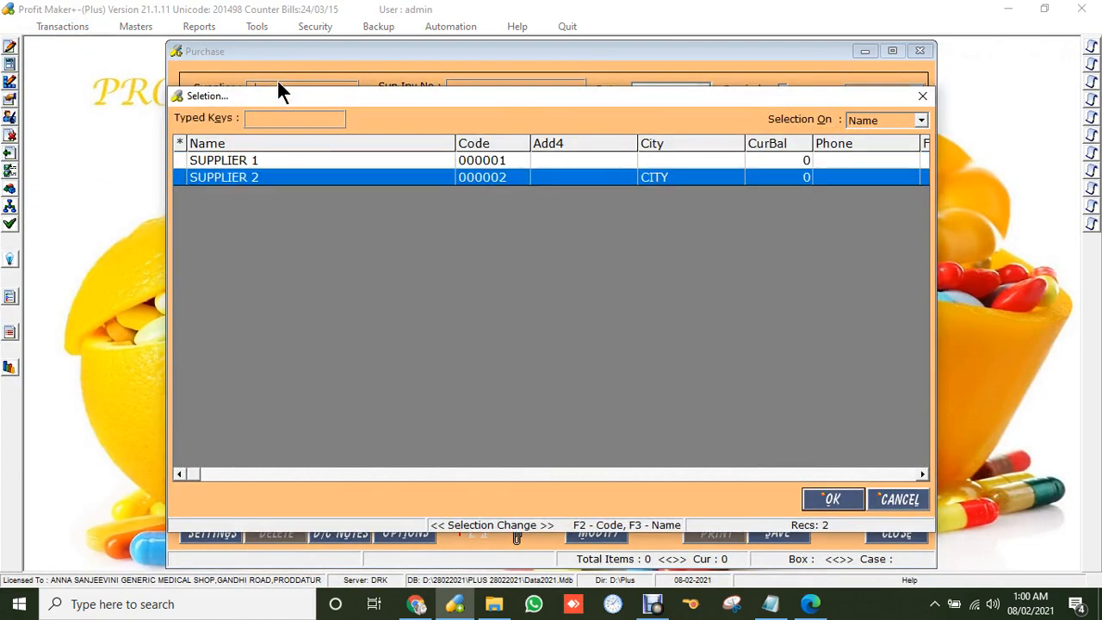
{"action": "key", "text": "Return"}
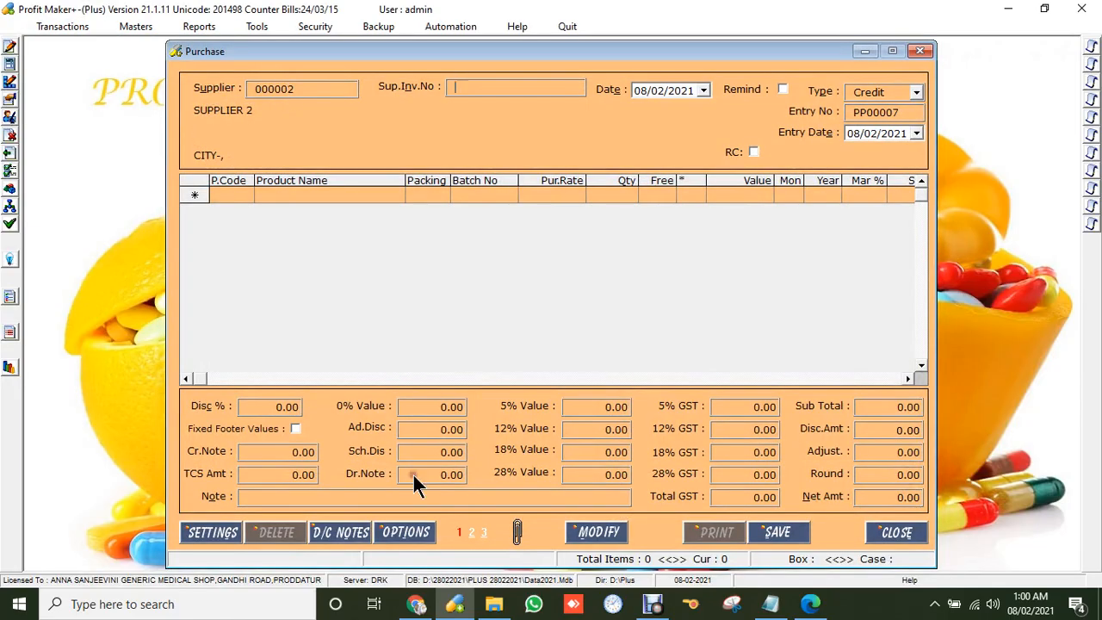
Import the supplier invoice file FR00872 into the purchase.
{"action": "left_click", "coordinate": [412, 530]}
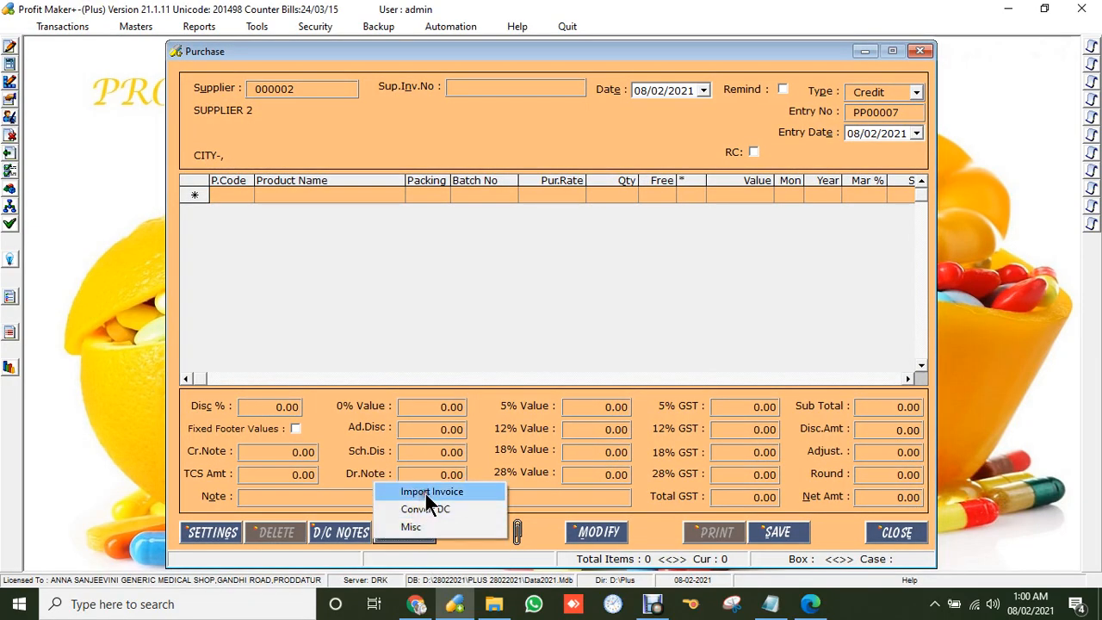
{"action": "left_click", "coordinate": [425, 491]}
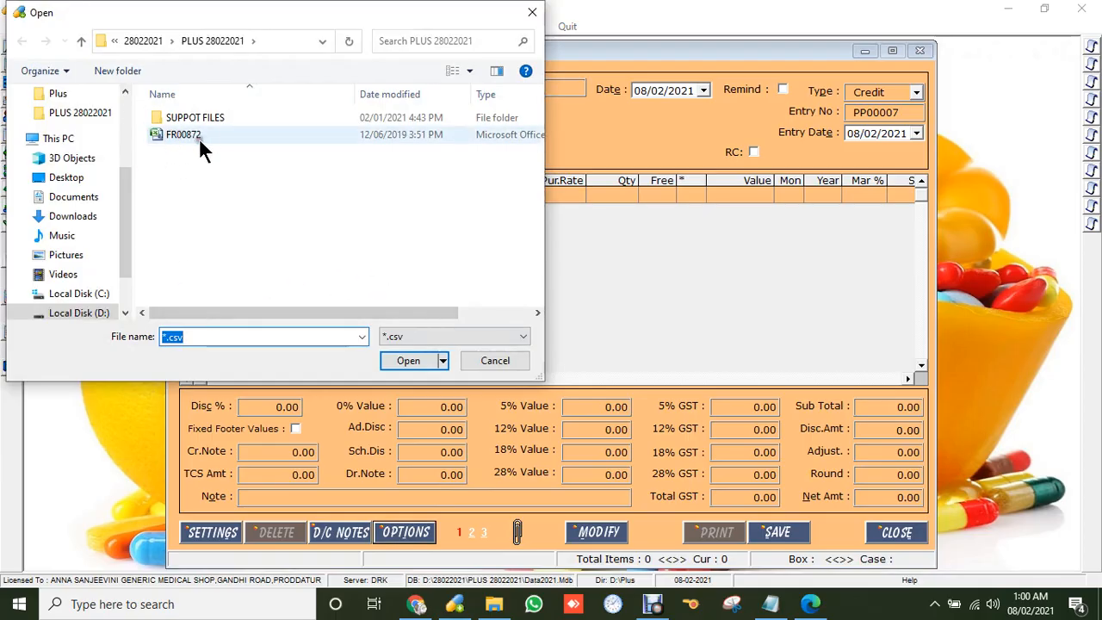
{"action": "left_click", "coordinate": [168, 134]}
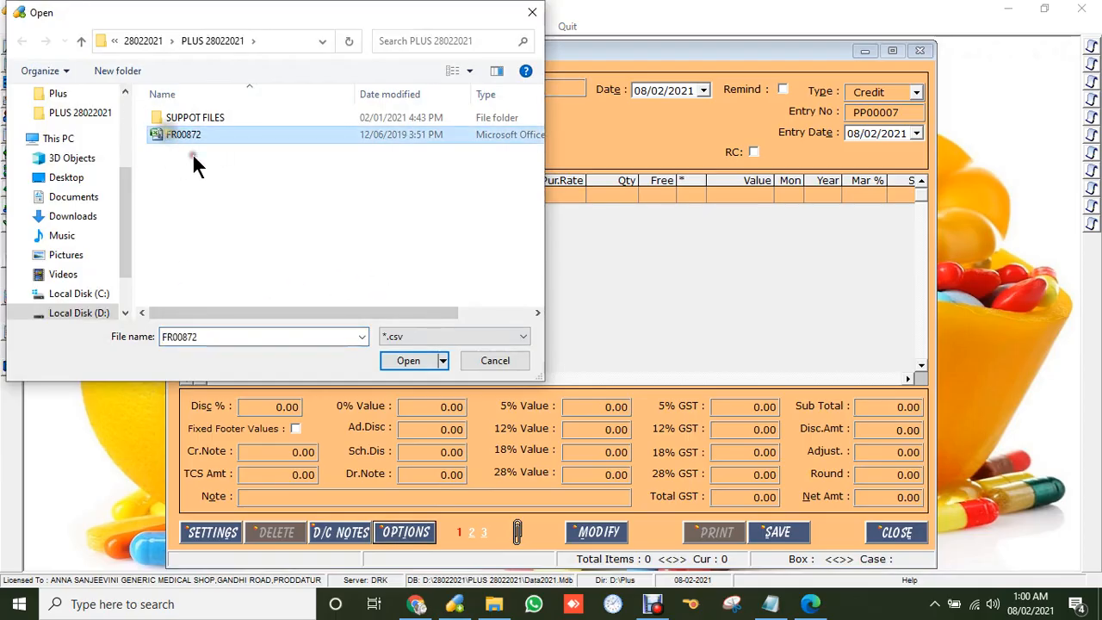
{"action": "left_click", "coordinate": [406, 361]}
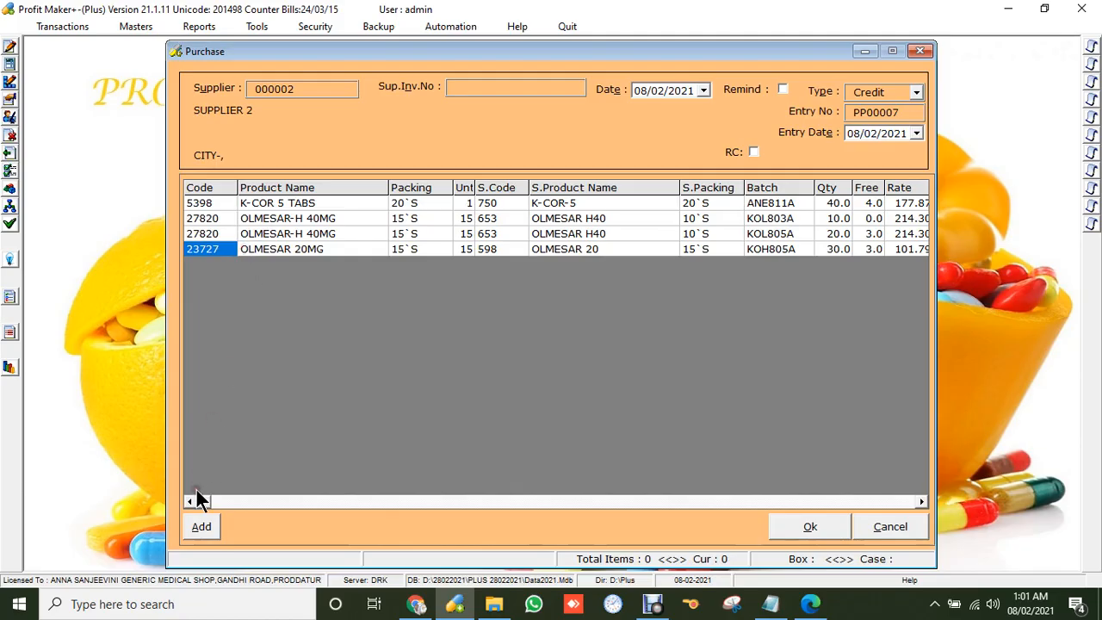
Accept the four imported items through the scheme prompts, keeping the purchase open.
{"action": "left_click", "coordinate": [809, 525]}
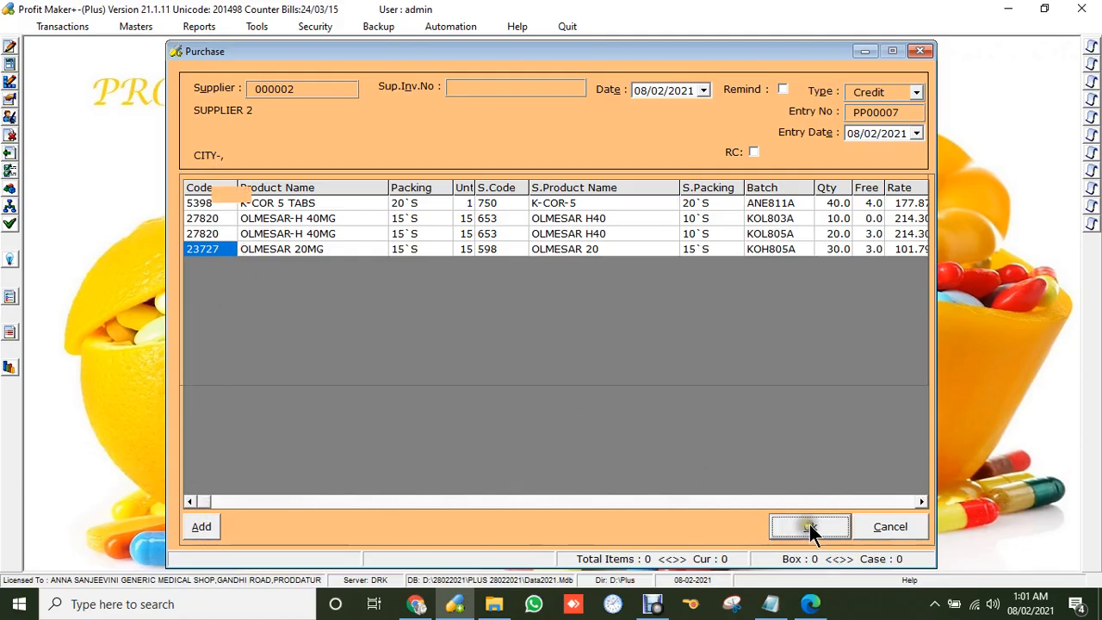
{"action": "key", "text": "Return"}
{"action": "key", "text": "Return"}
{"action": "key", "text": "Return"}
{"action": "key", "text": "Return"}
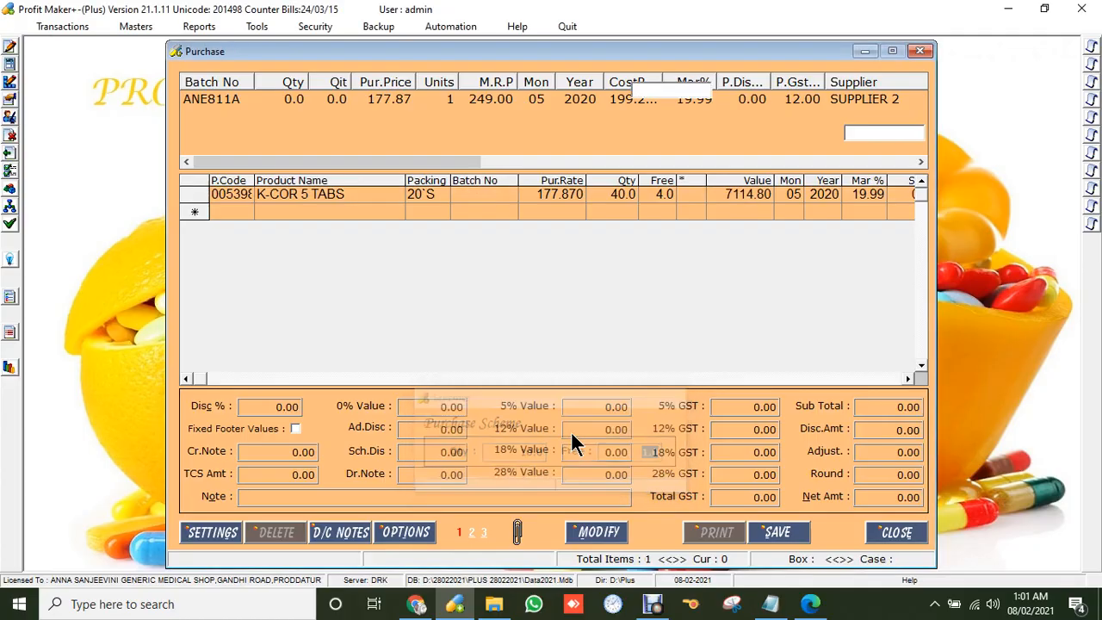
{"action": "key", "text": "Return"}
{"action": "key", "text": "Return"}
{"action": "key", "text": "Return"}
{"action": "key", "text": "Return"}
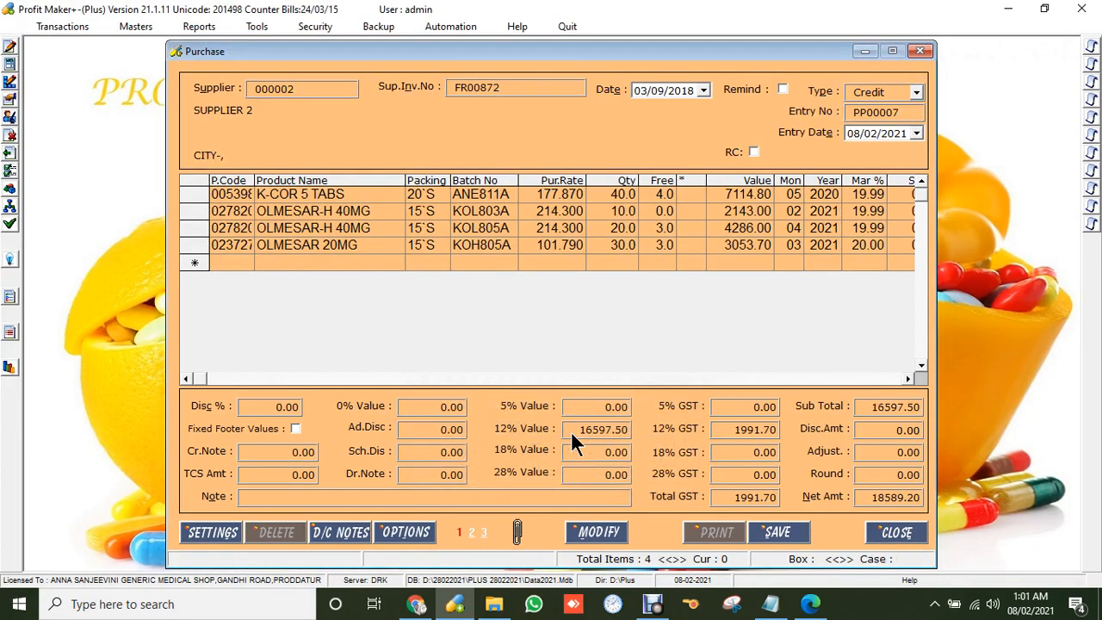
{"action": "left_click", "coordinate": [891, 530]}
{"action": "left_click", "coordinate": [607, 355]}
{"action": "left_click", "coordinate": [289, 244]}
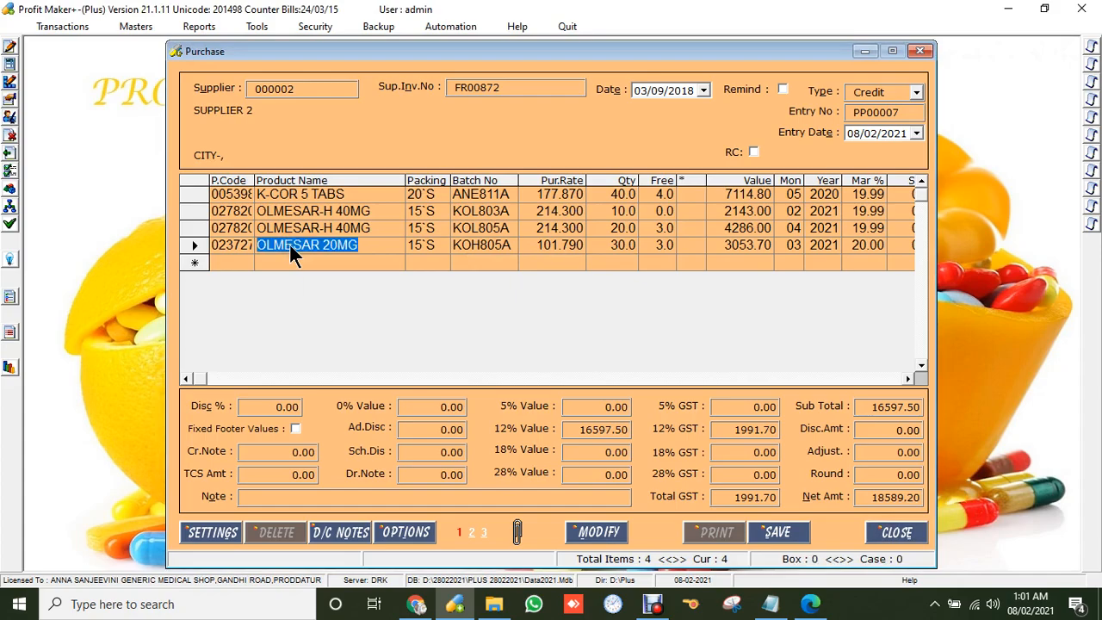
Check OLMESAR 20MG's rates, then discard the purchase and close it.
{"action": "key", "text": "Return"}
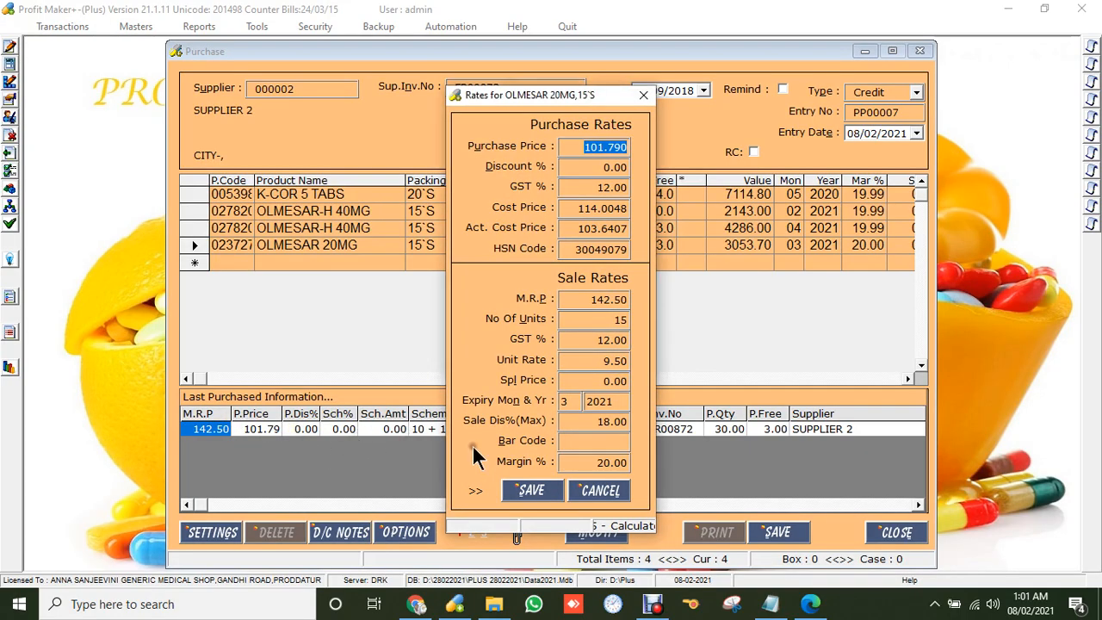
{"action": "left_click", "coordinate": [600, 489]}
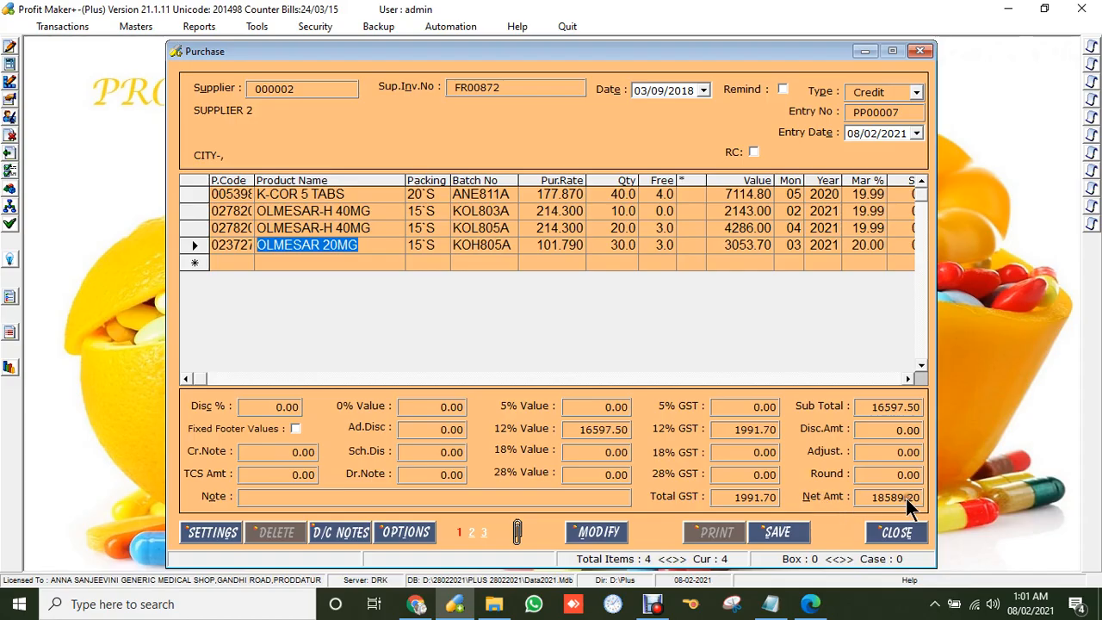
{"action": "left_click", "coordinate": [904, 531]}
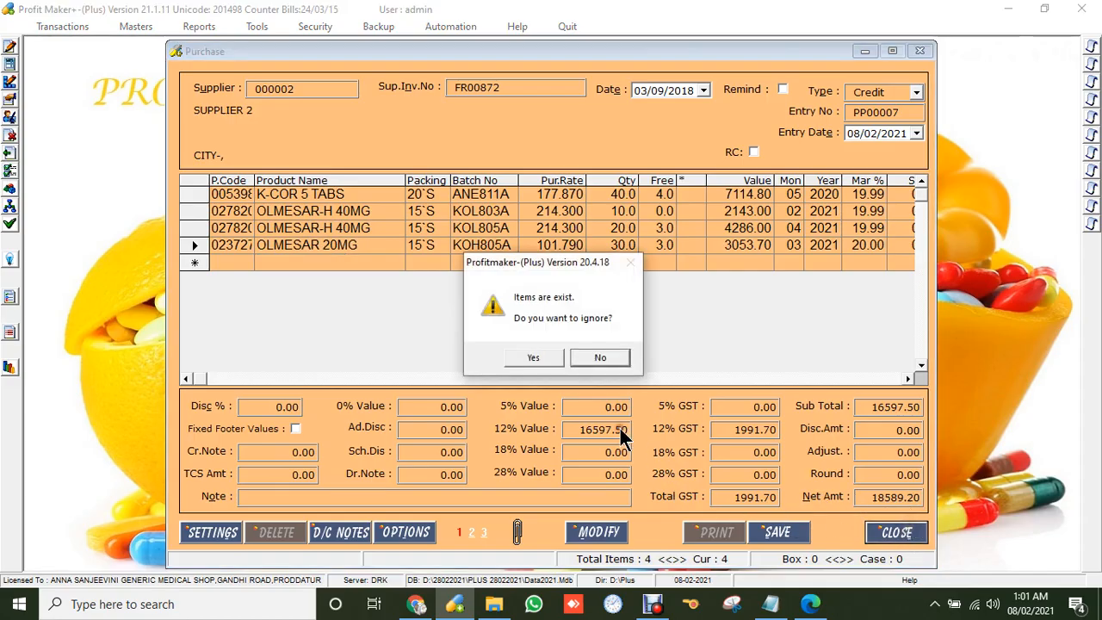
{"action": "left_click", "coordinate": [532, 357]}
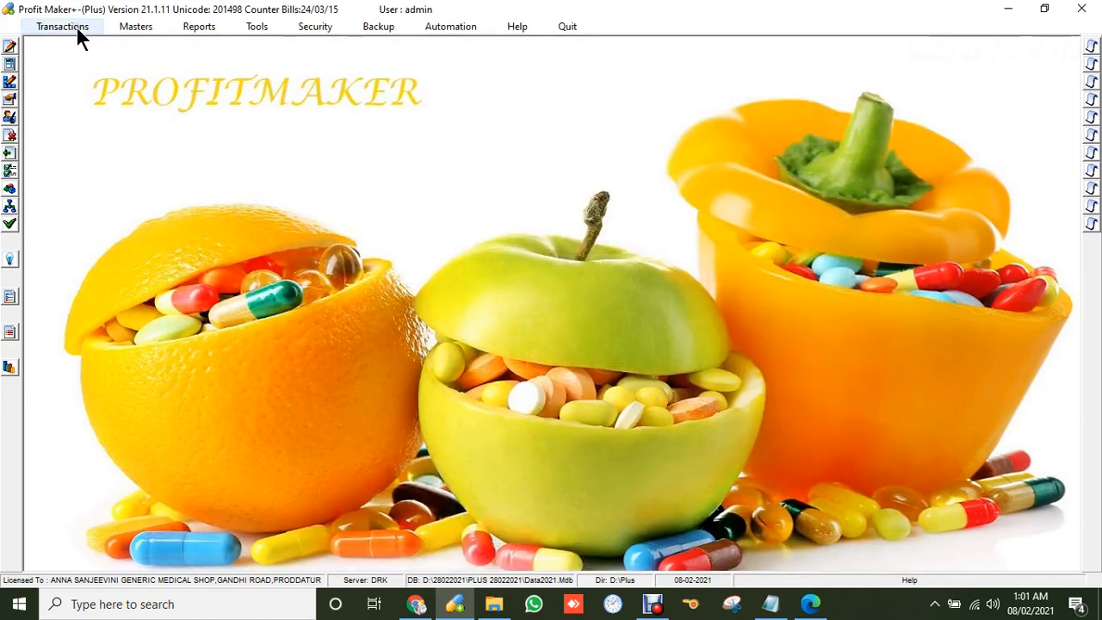
Add the customer's mobile number in Customers/Suppliers and save the record.
{"action": "left_click", "coordinate": [138, 28]}
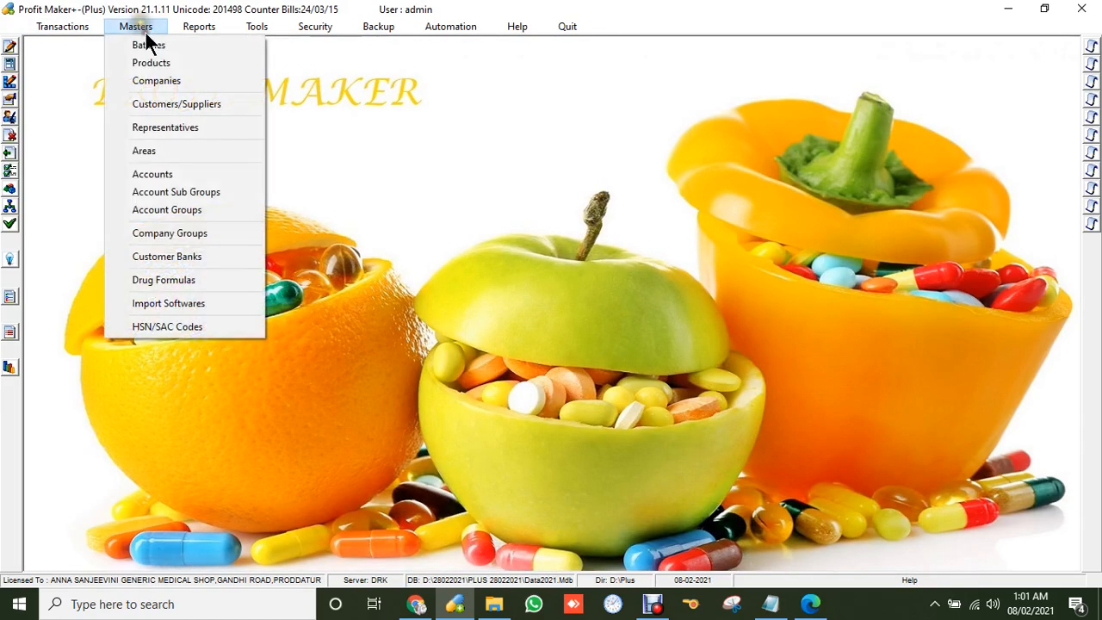
{"action": "left_click", "coordinate": [186, 105]}
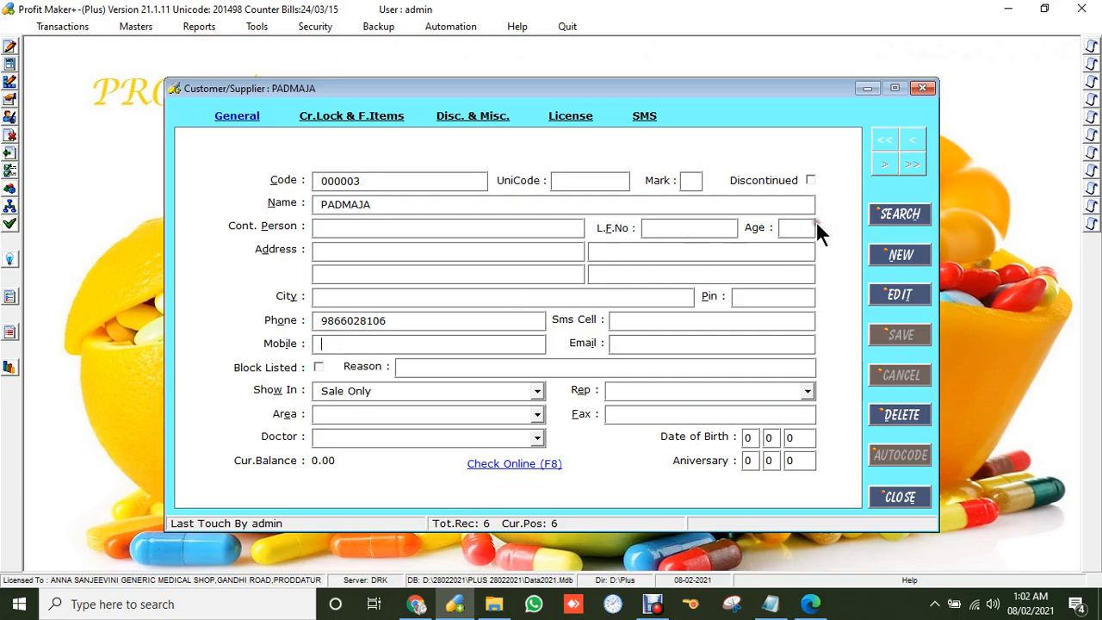
{"action": "left_click", "coordinate": [900, 296]}
{"action": "left_click", "coordinate": [338, 344]}
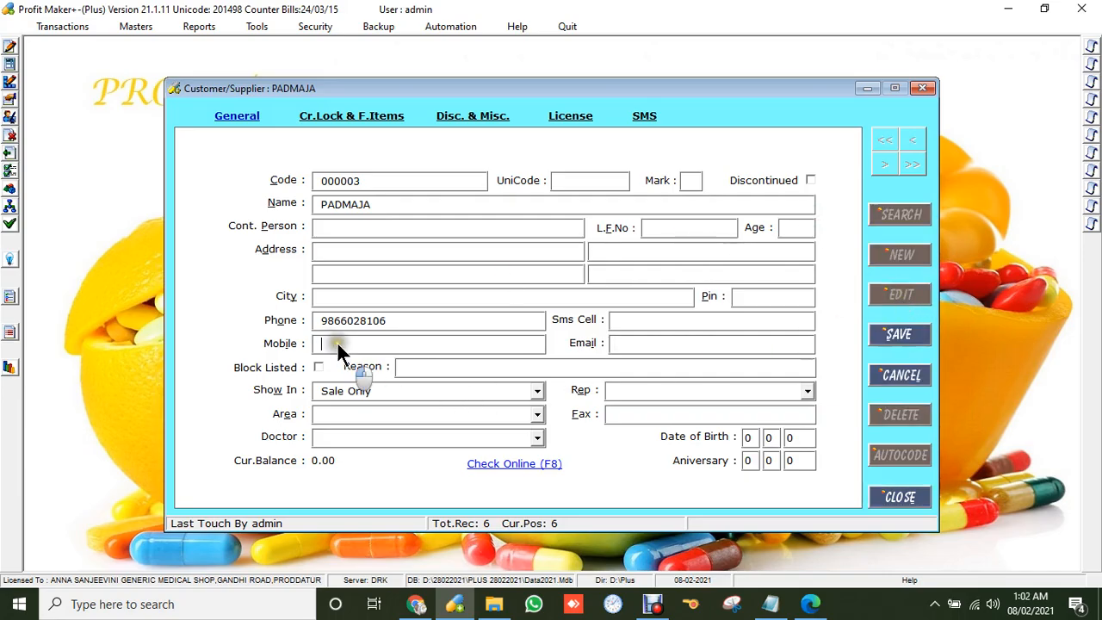
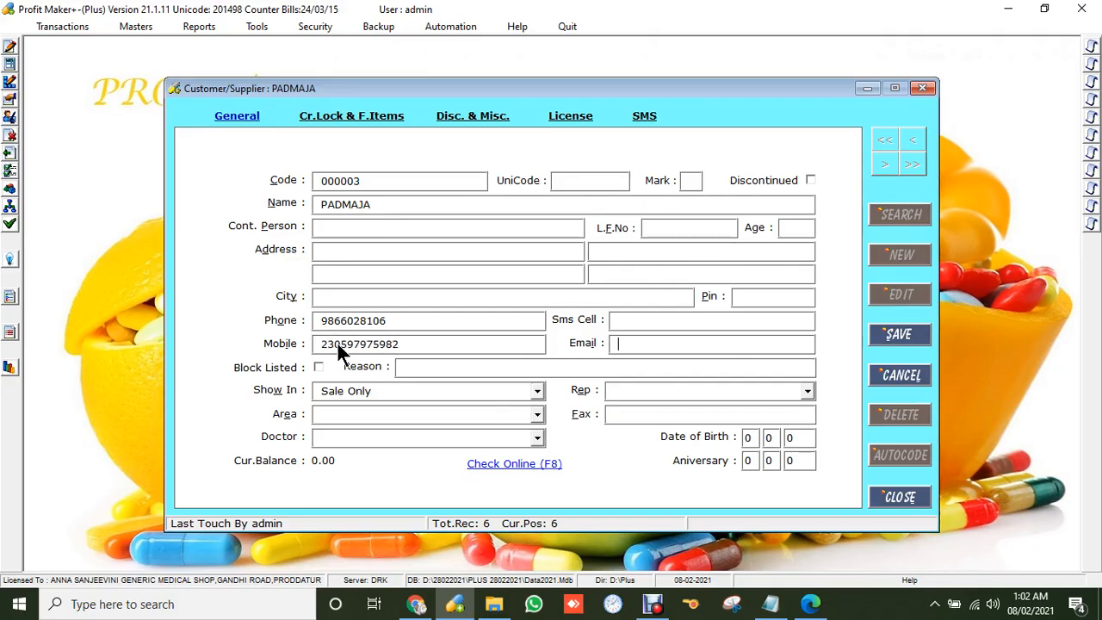
{"action": "key", "text": "Tab"}
{"action": "left_click", "coordinate": [895, 334]}
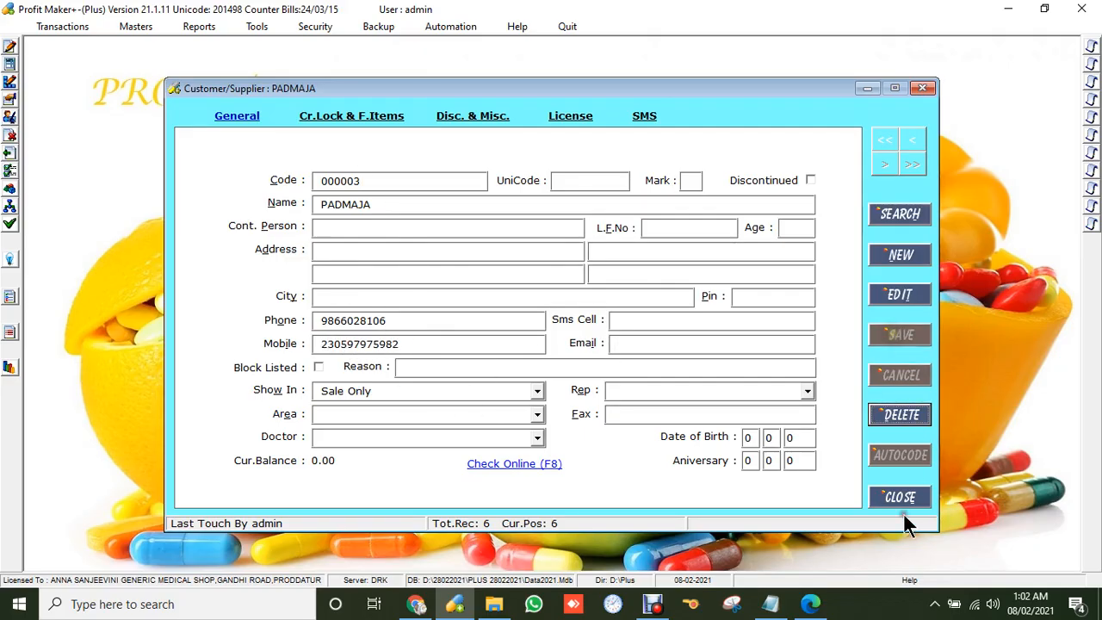
{"action": "left_click", "coordinate": [899, 495]}
{"action": "left_click", "coordinate": [62, 27]}
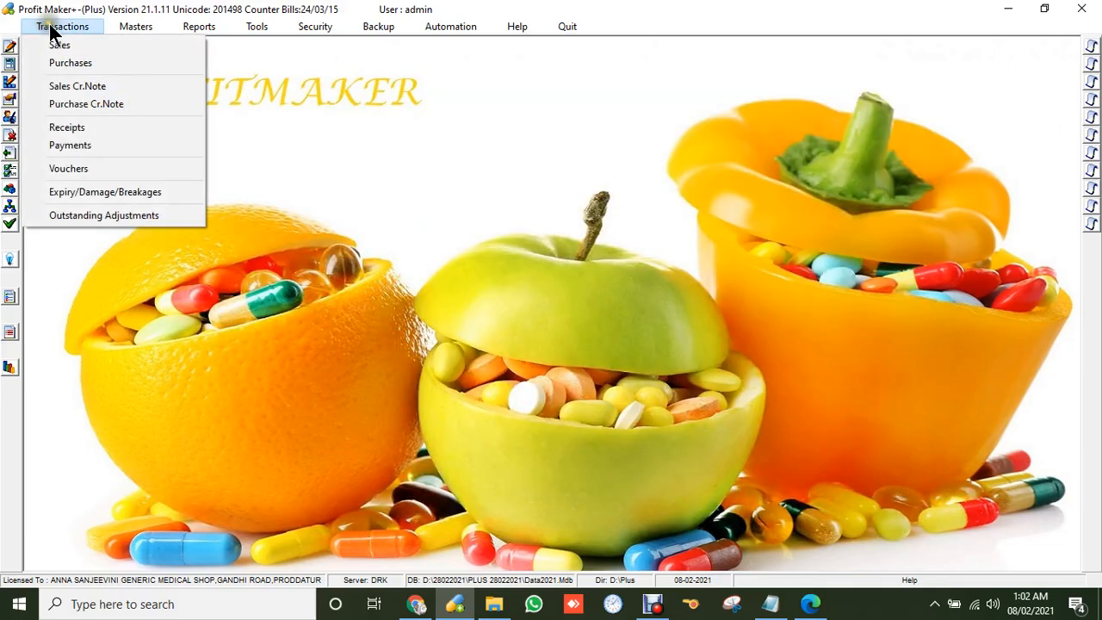
Start a new sale and look up the customer by their mobile number.
{"action": "left_click", "coordinate": [71, 45]}
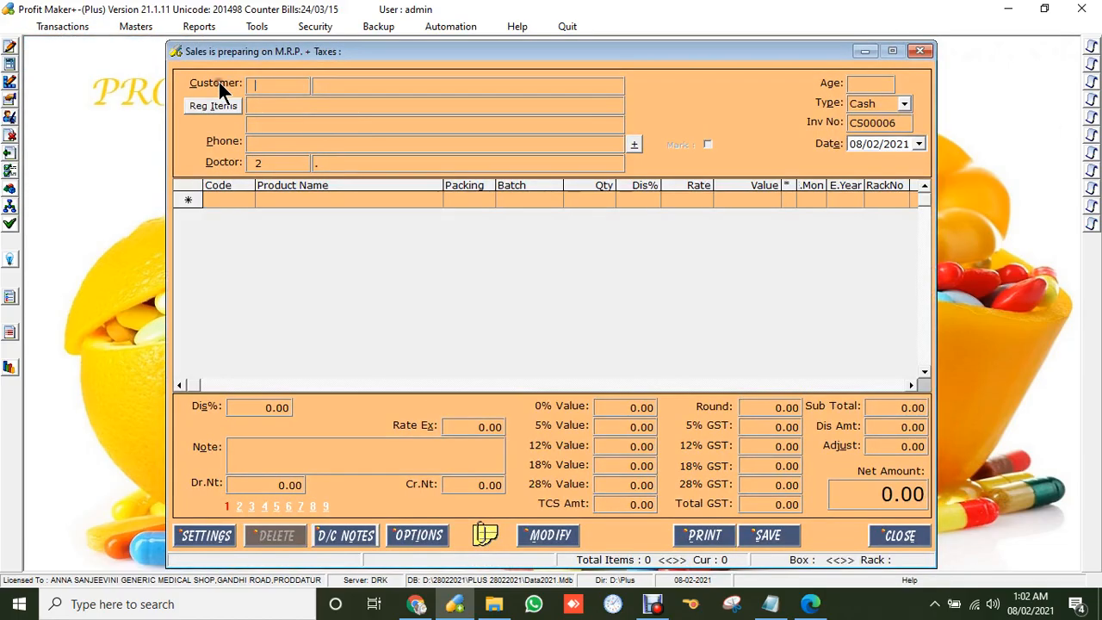
{"action": "left_click", "coordinate": [252, 143]}
{"action": "key", "text": "Return"}
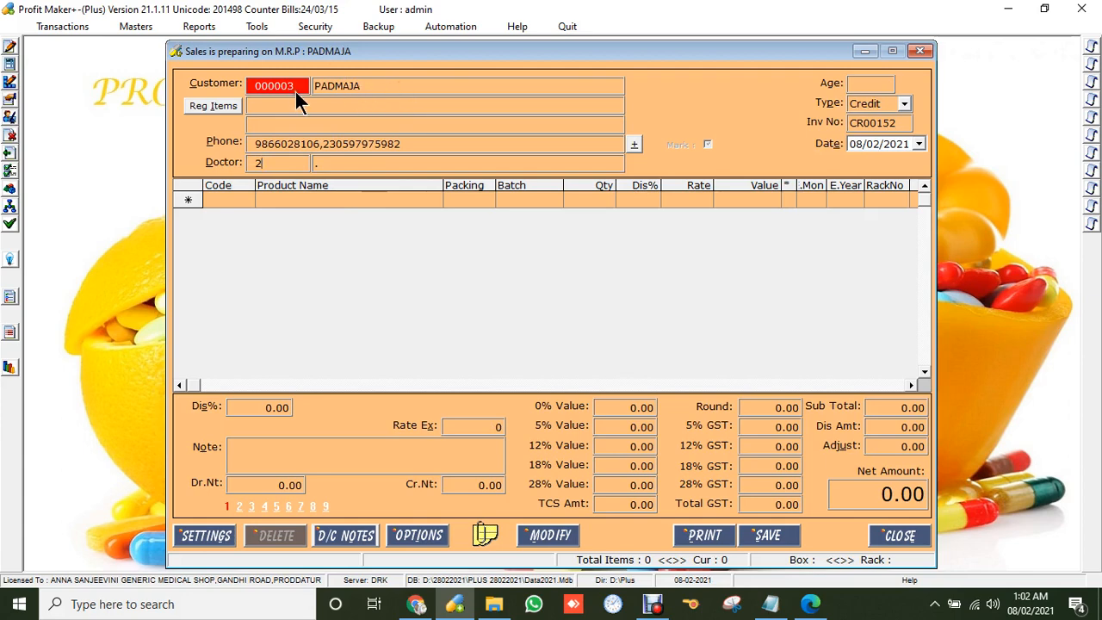
Replace the bill's customer with the other Kadapa customer and show their regular items.
{"action": "left_click_drag", "start_coordinate": [295, 90], "coordinate": [206, 80]}
{"action": "key", "text": "BackSpace"}
{"action": "key", "text": "Return"}
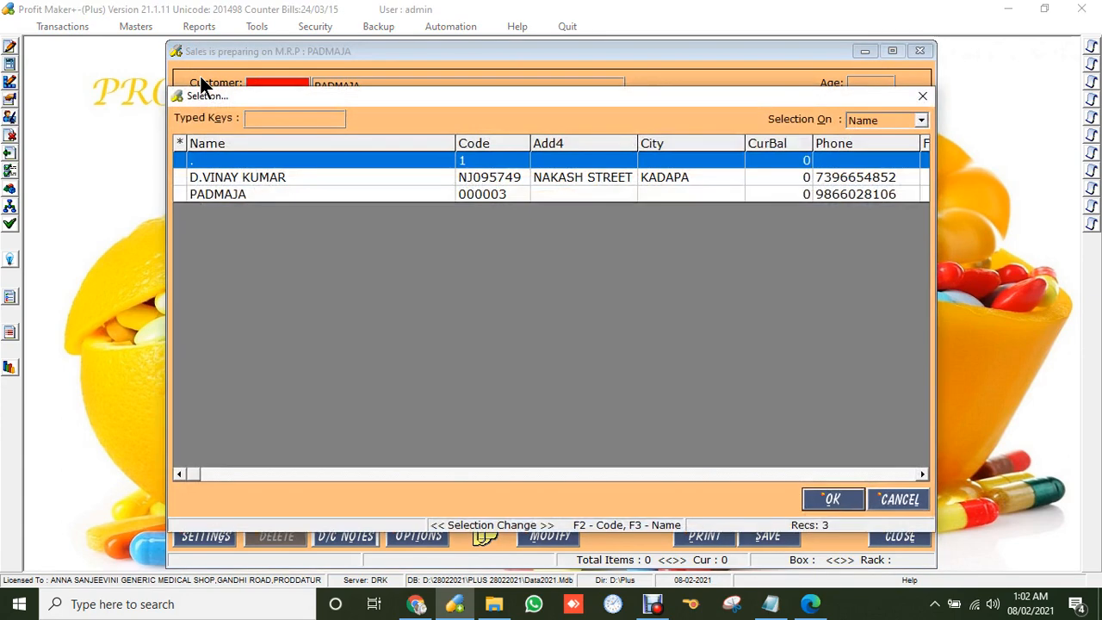
{"action": "key", "text": "Return"}
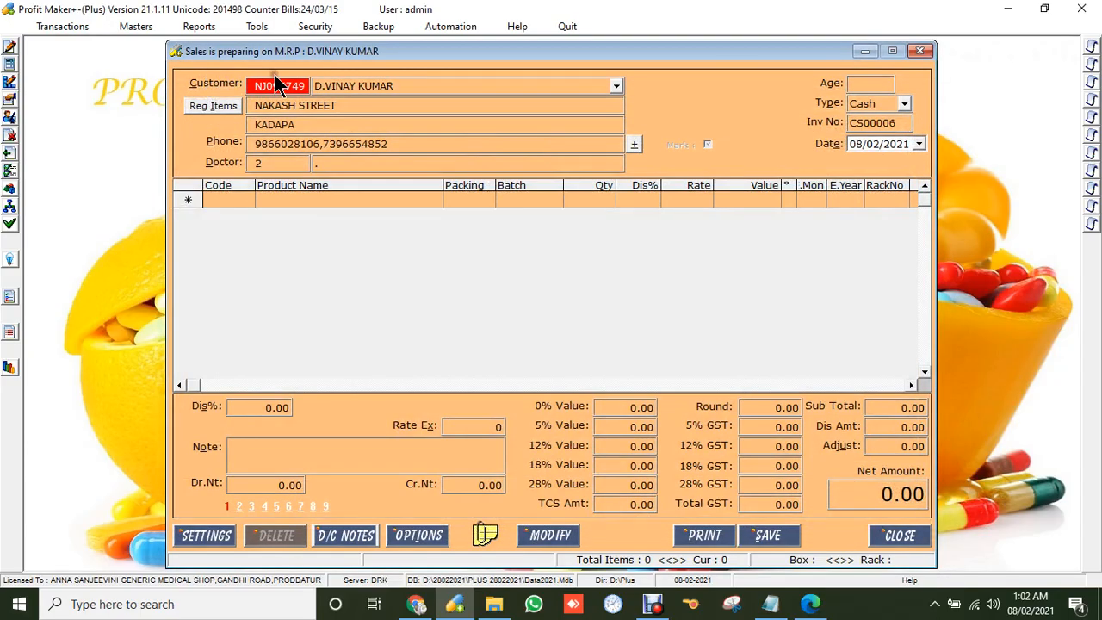
{"action": "left_click", "coordinate": [207, 105]}
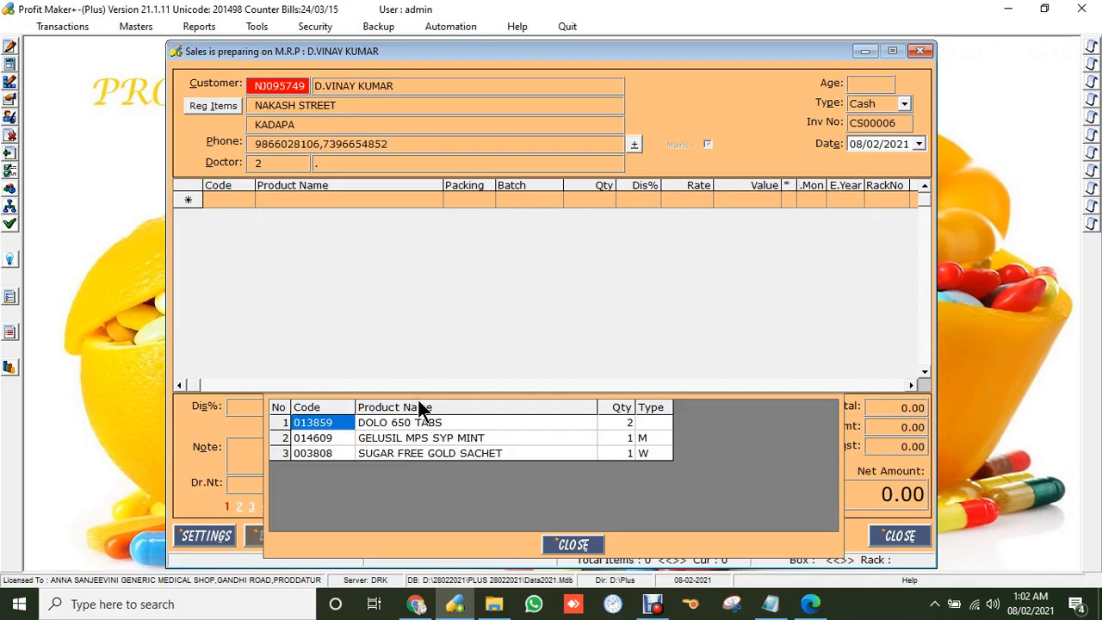
Bill 30 days of regular items, skipping out-of-stock GELUSIL and accepting short-expiry SUGAR FREE GOLD SACHET.
{"action": "key", "text": "Return"}
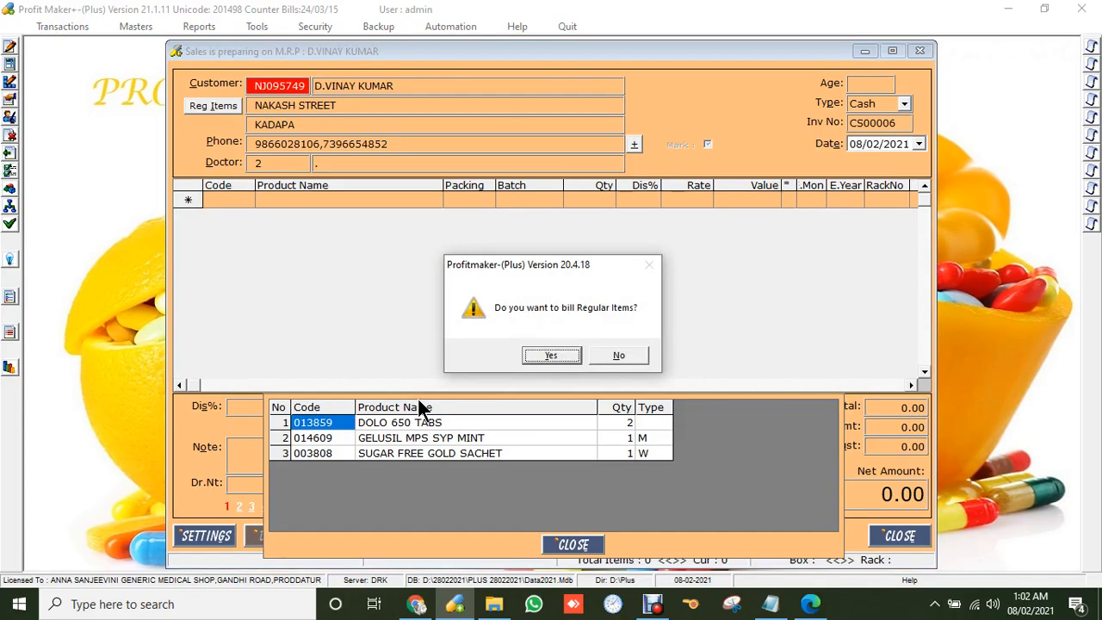
{"action": "left_click", "coordinate": [545, 351]}
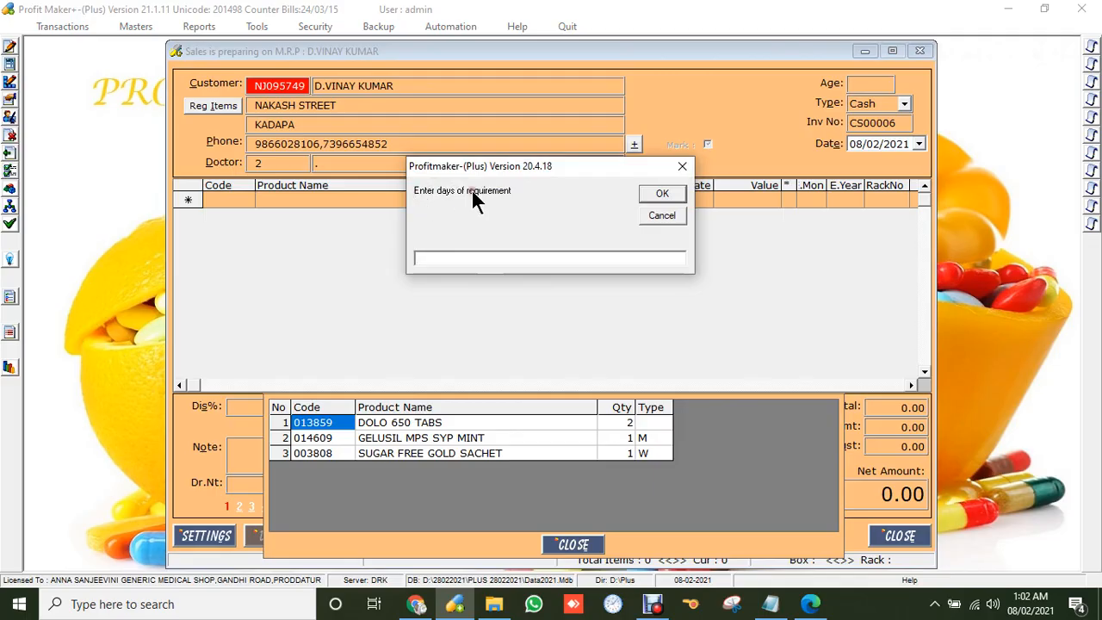
{"action": "left_click", "coordinate": [427, 259]}
{"action": "type", "text": "30"}
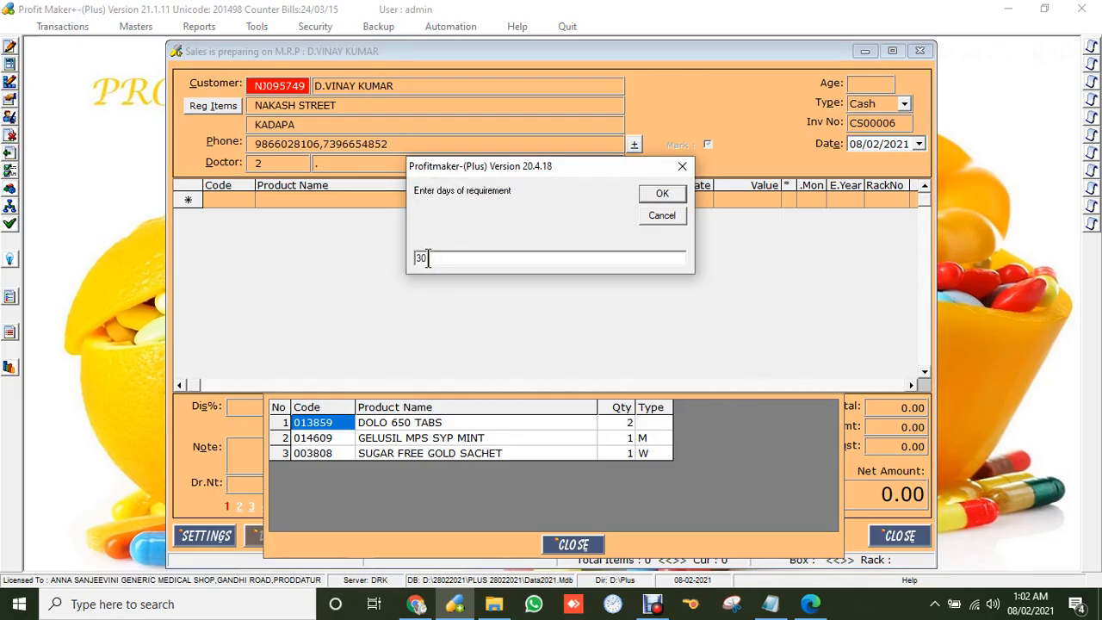
{"action": "left_click", "coordinate": [659, 191]}
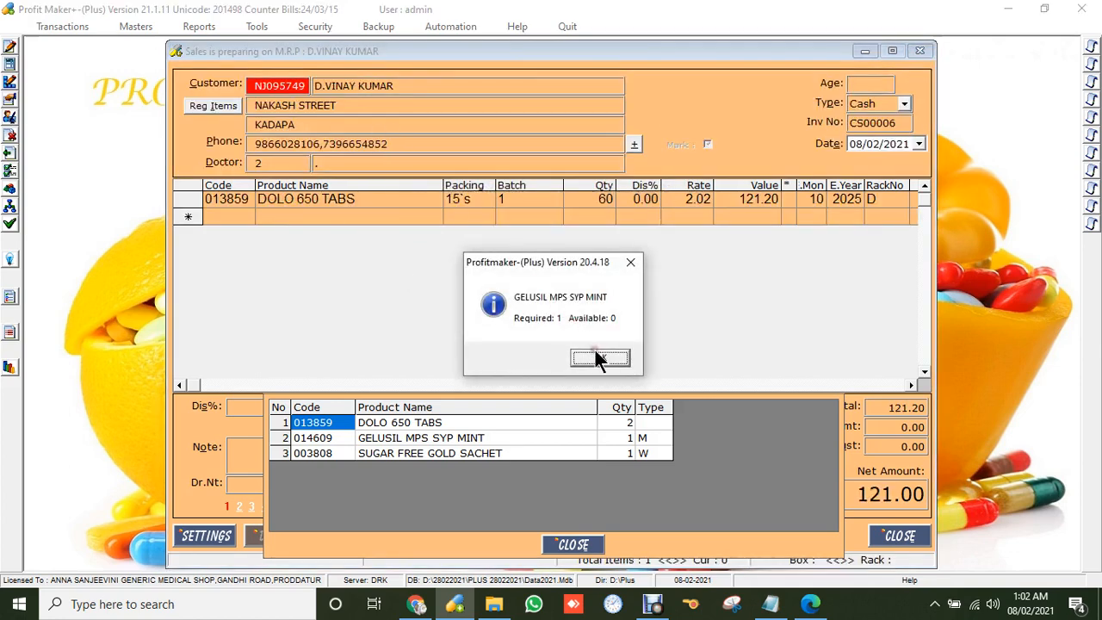
{"action": "left_click", "coordinate": [594, 350]}
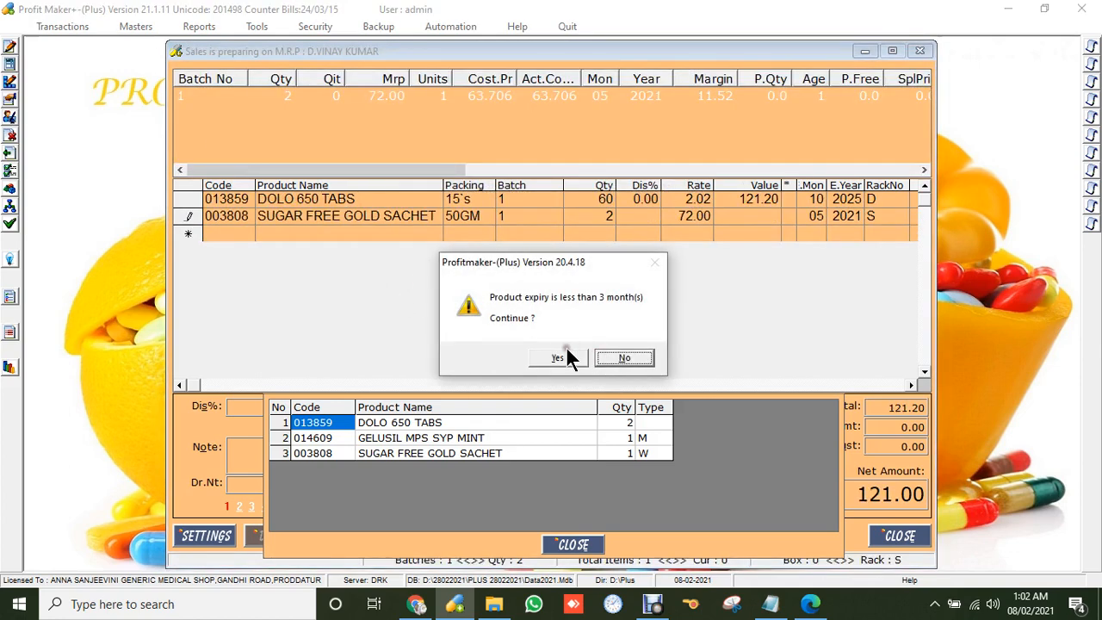
{"action": "left_click", "coordinate": [557, 356]}
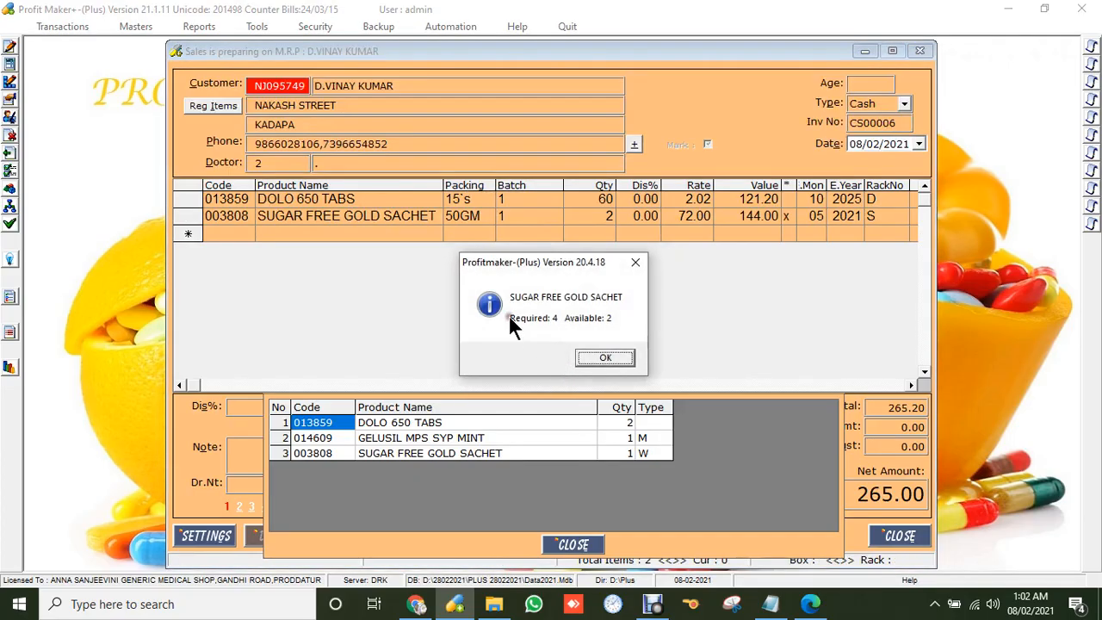
{"action": "left_click", "coordinate": [610, 355]}
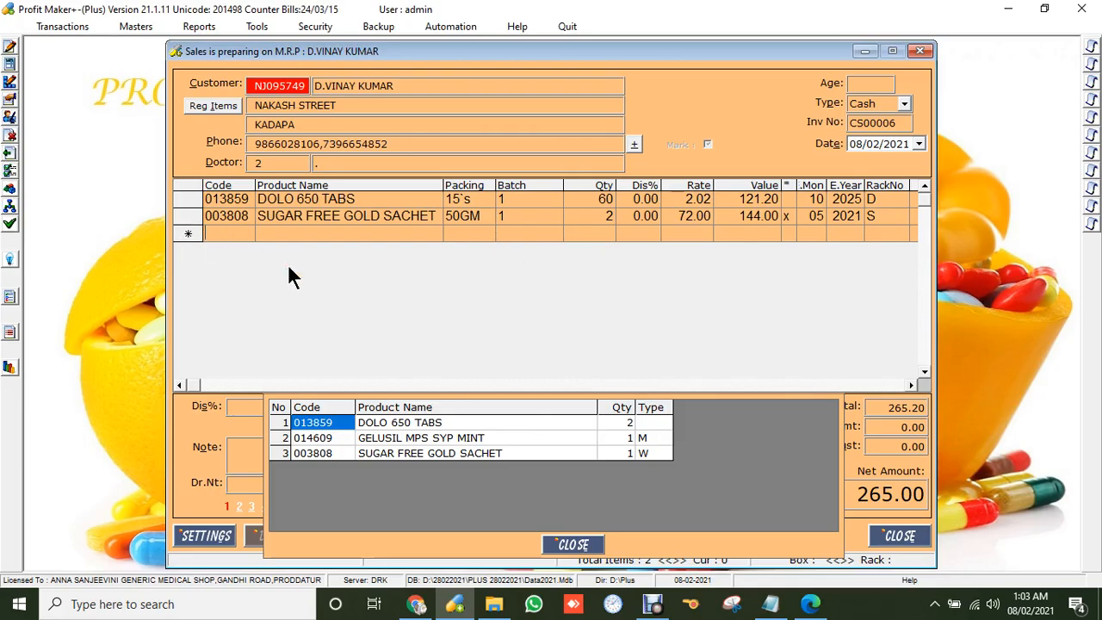
{"action": "key", "text": "Return"}
{"action": "type", "text": "GE"}
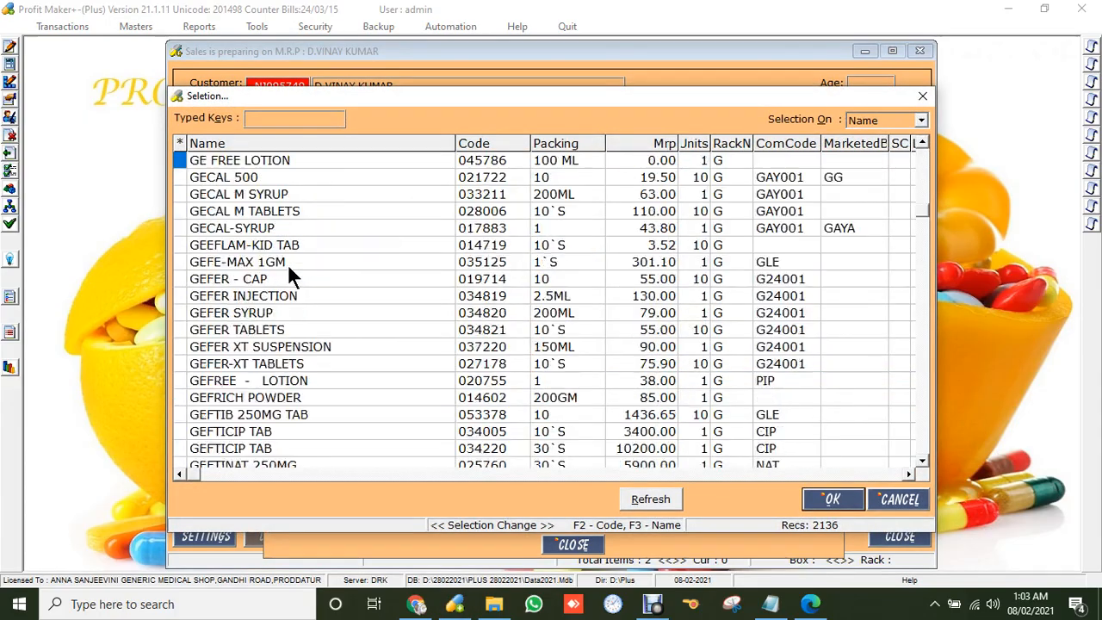
{"action": "type", "text": "LU"}
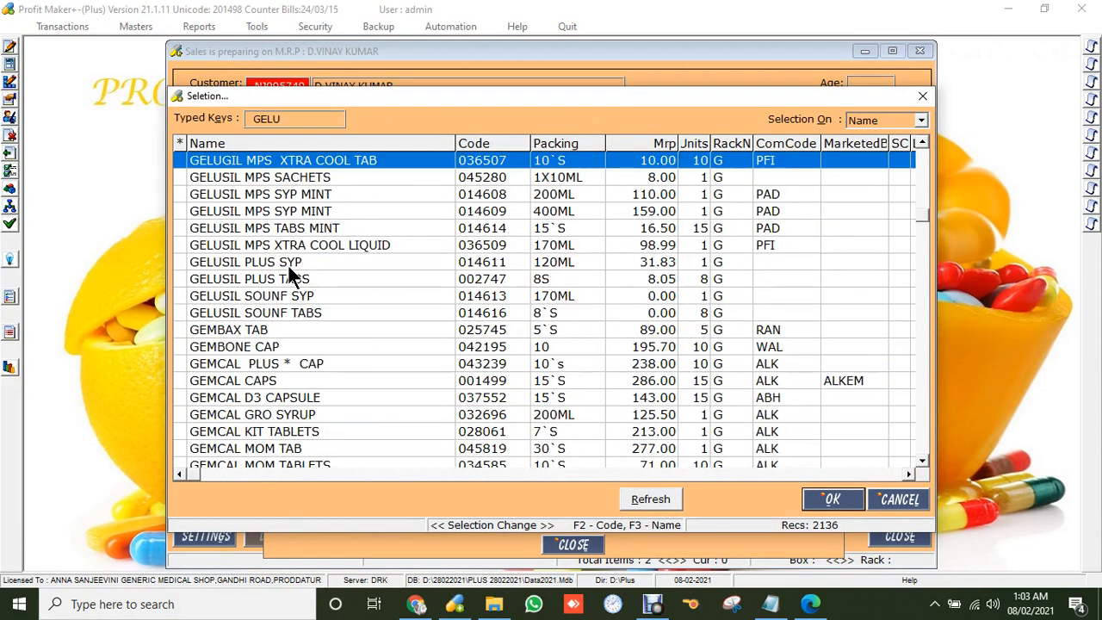
{"action": "type", "text": "SI"}
{"action": "key", "text": "Down"}
{"action": "key", "text": "Down"}
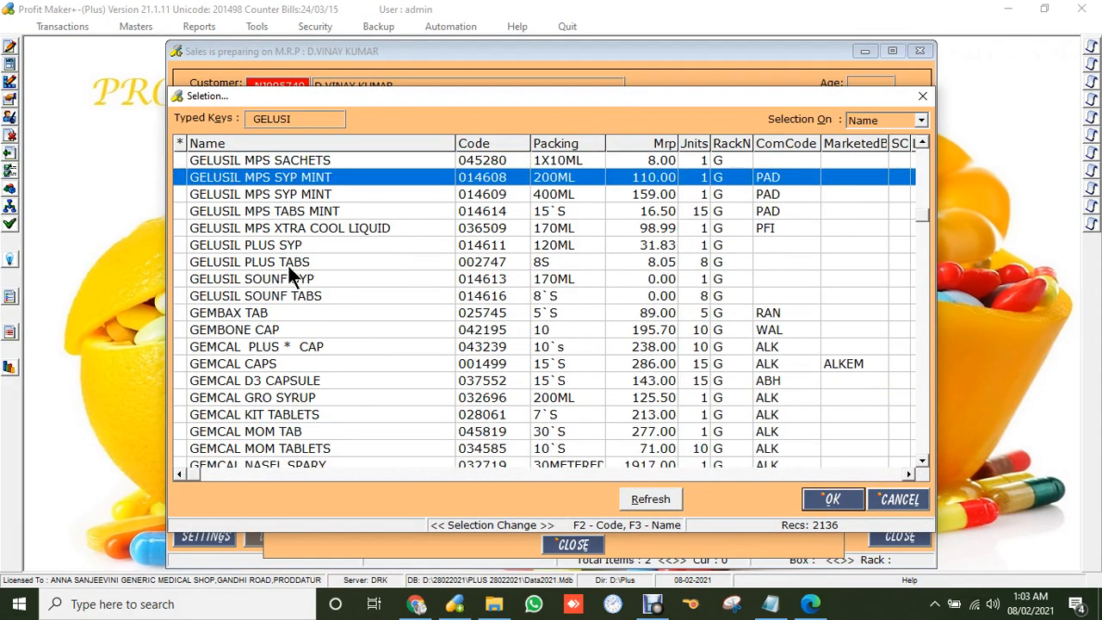
{"action": "key", "text": "Return"}
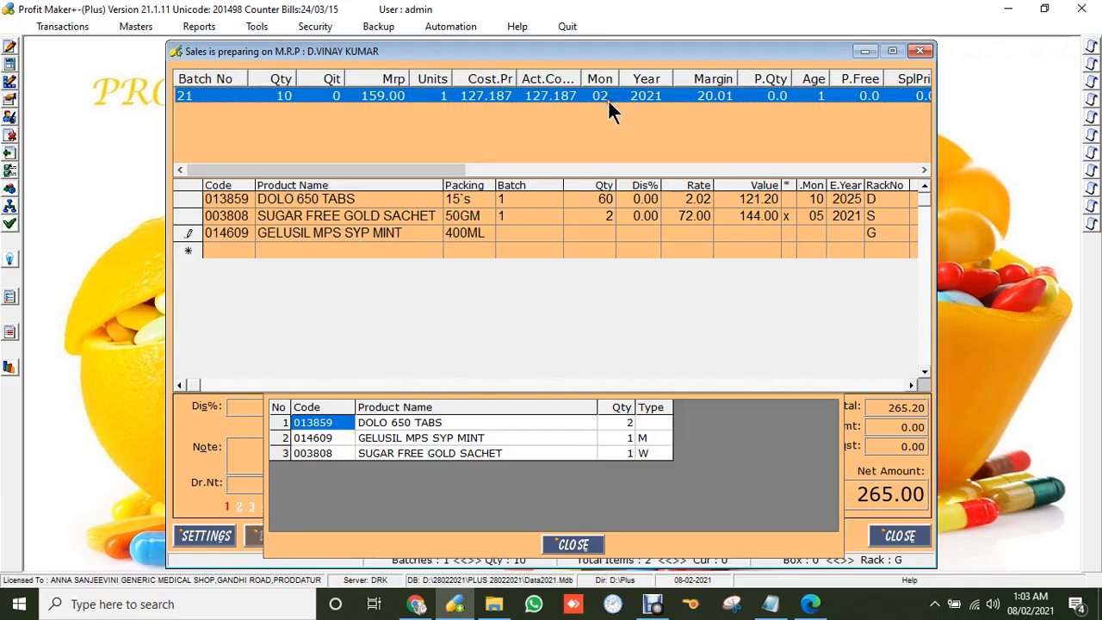
{"action": "key", "text": "Return"}
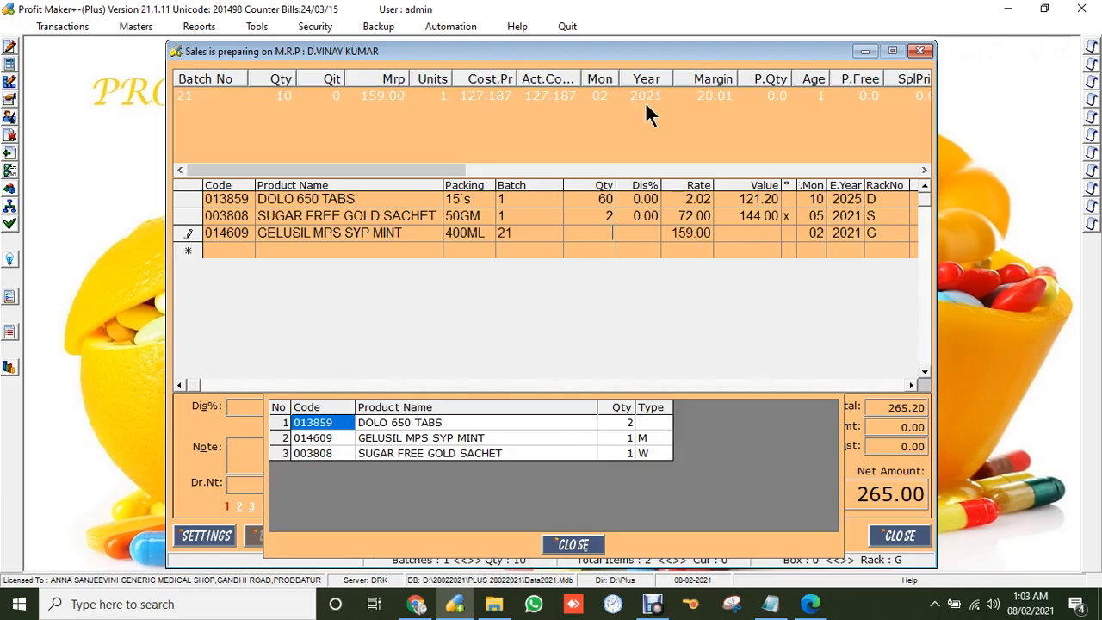
{"action": "type", "text": "10"}
{"action": "key", "text": "Return"}
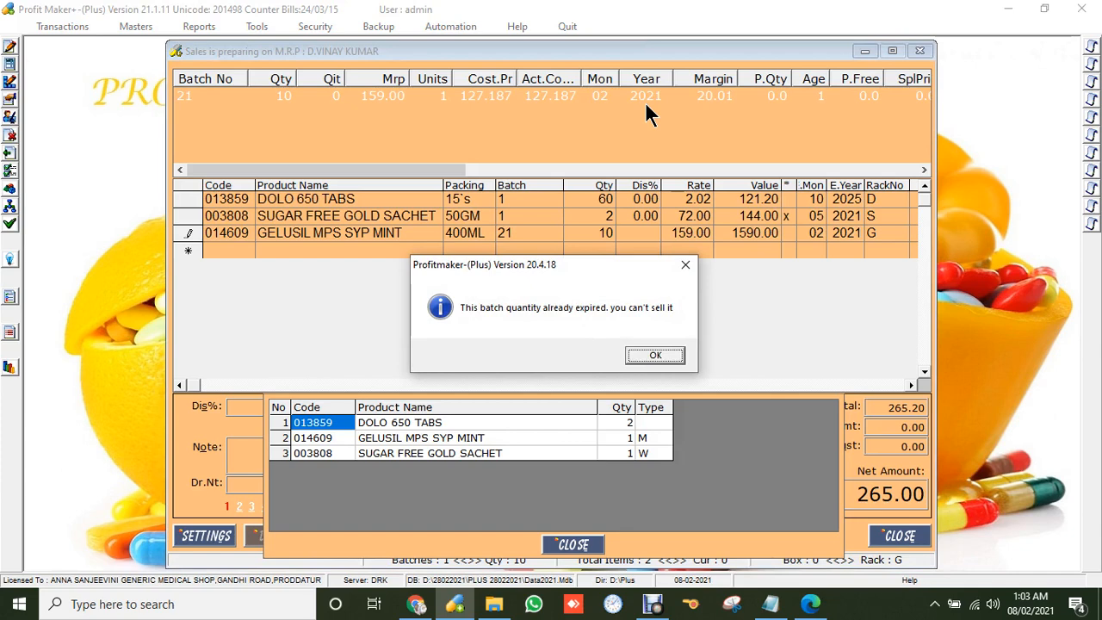
{"action": "key", "text": "Return"}
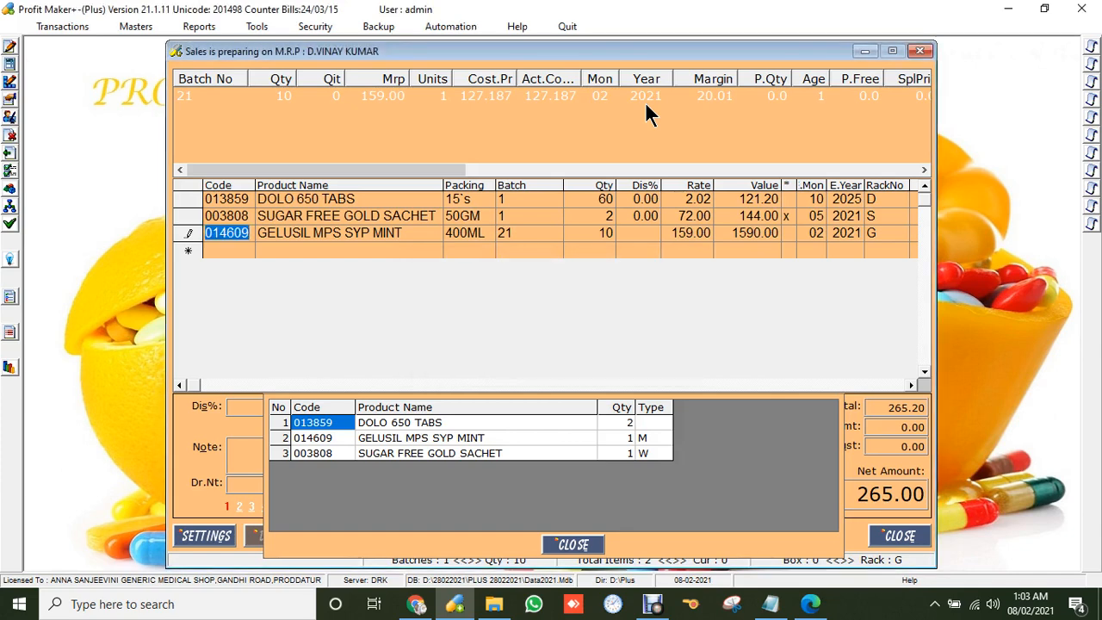
{"action": "key", "text": "Escape"}
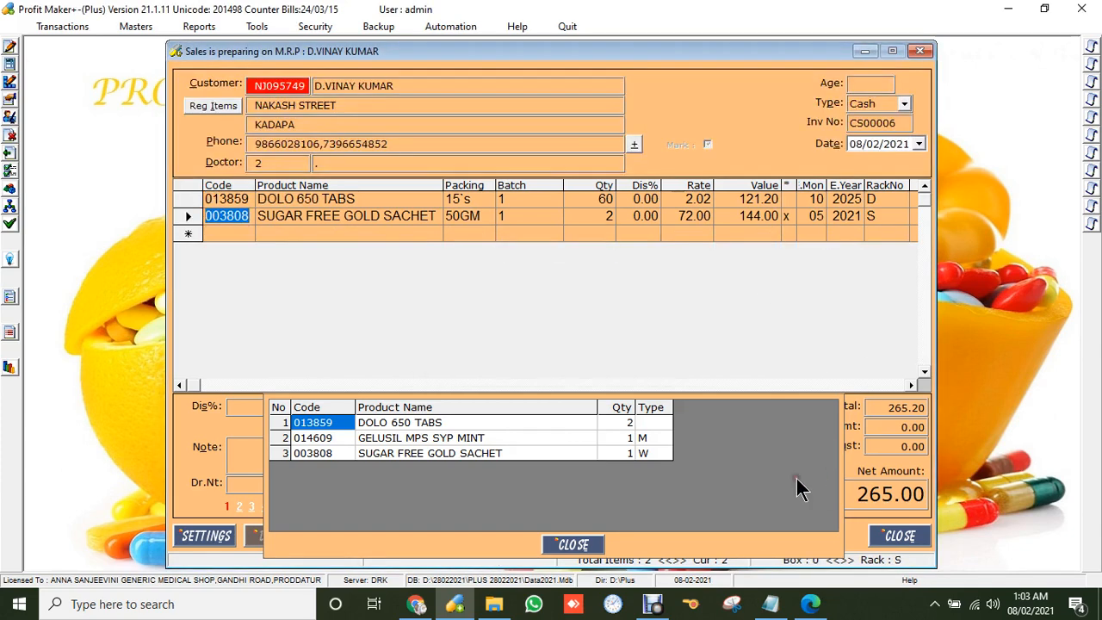
Close the regular items list and apply a 5% discount to the bill.
{"action": "left_click", "coordinate": [575, 546]}
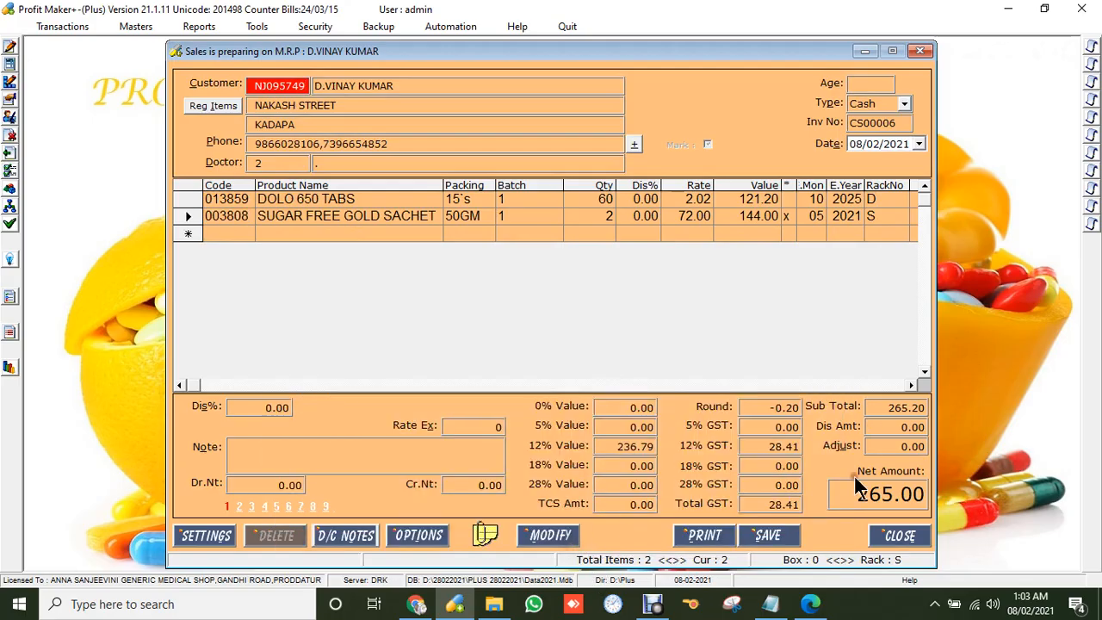
{"action": "left_click", "coordinate": [262, 408]}
{"action": "key", "text": "Return"}
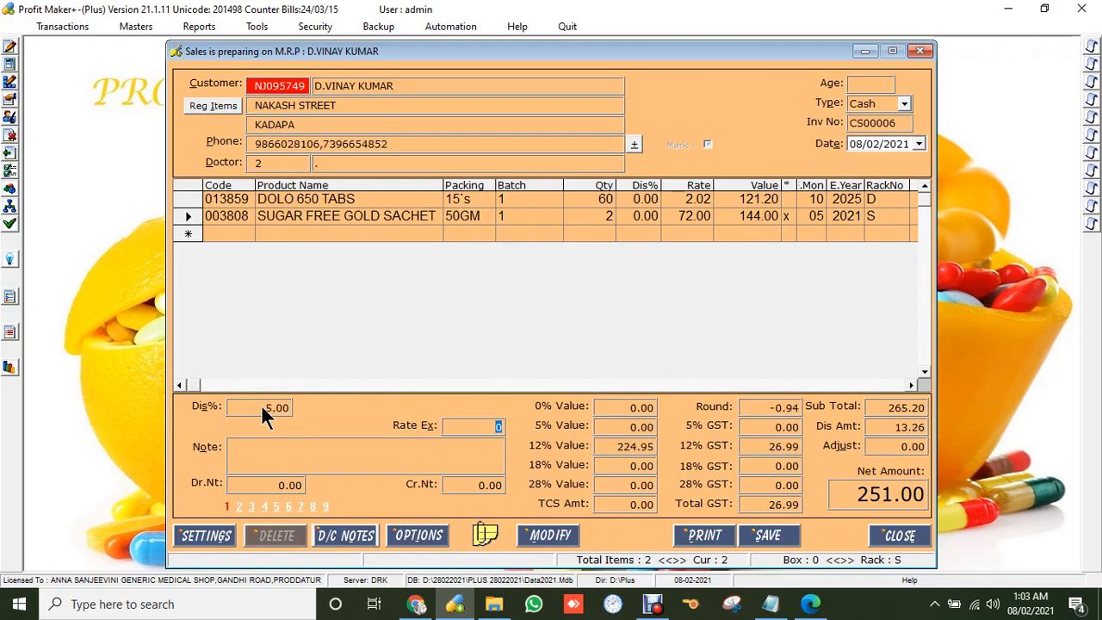
Save the bill with 500 received and print it to PDFCreator.
{"action": "left_click", "coordinate": [765, 535]}
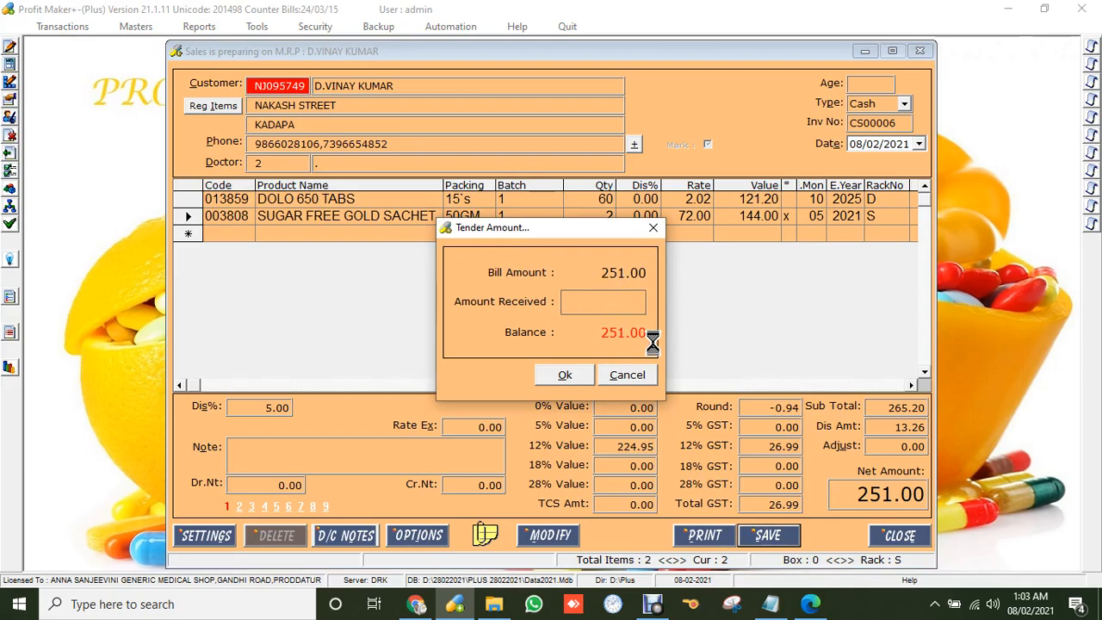
{"action": "type", "text": "500"}
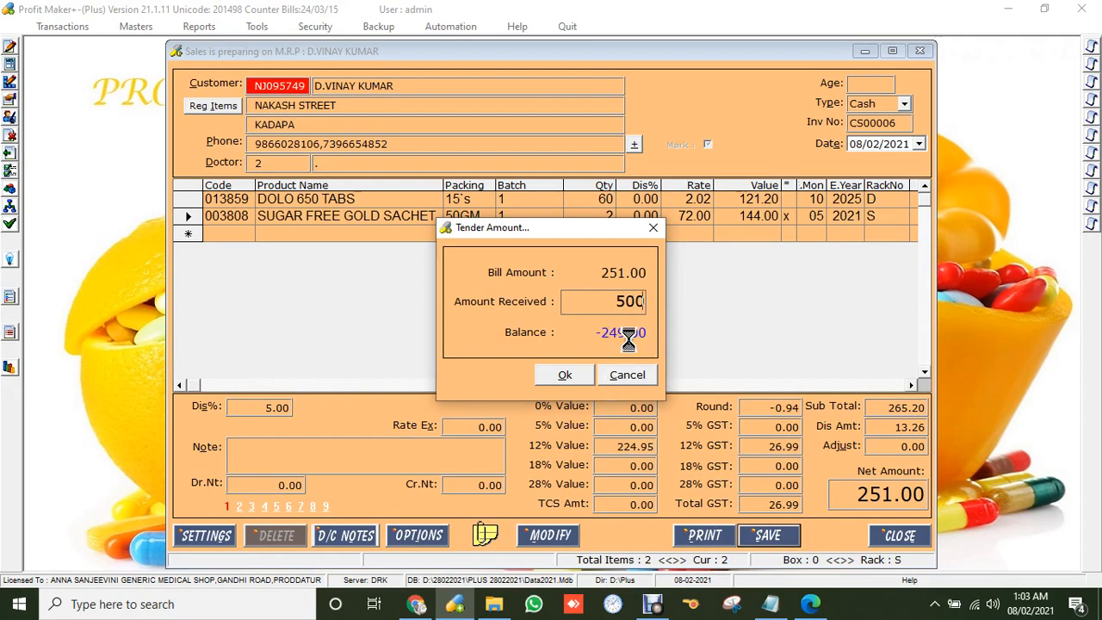
{"action": "left_click", "coordinate": [555, 375]}
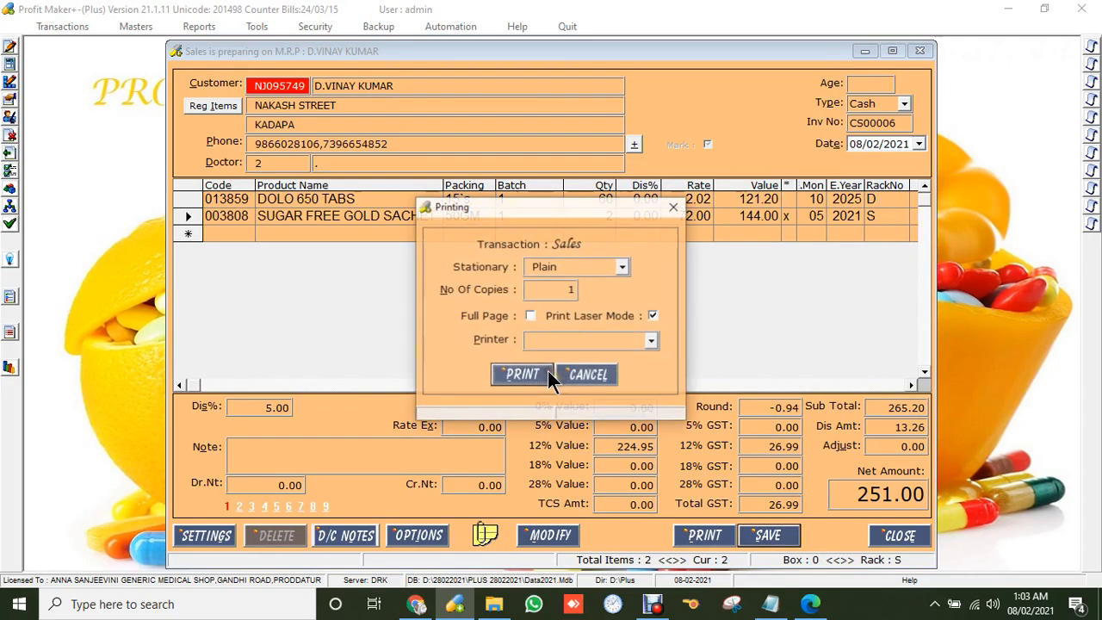
{"action": "left_click", "coordinate": [606, 341]}
{"action": "left_click", "coordinate": [609, 369]}
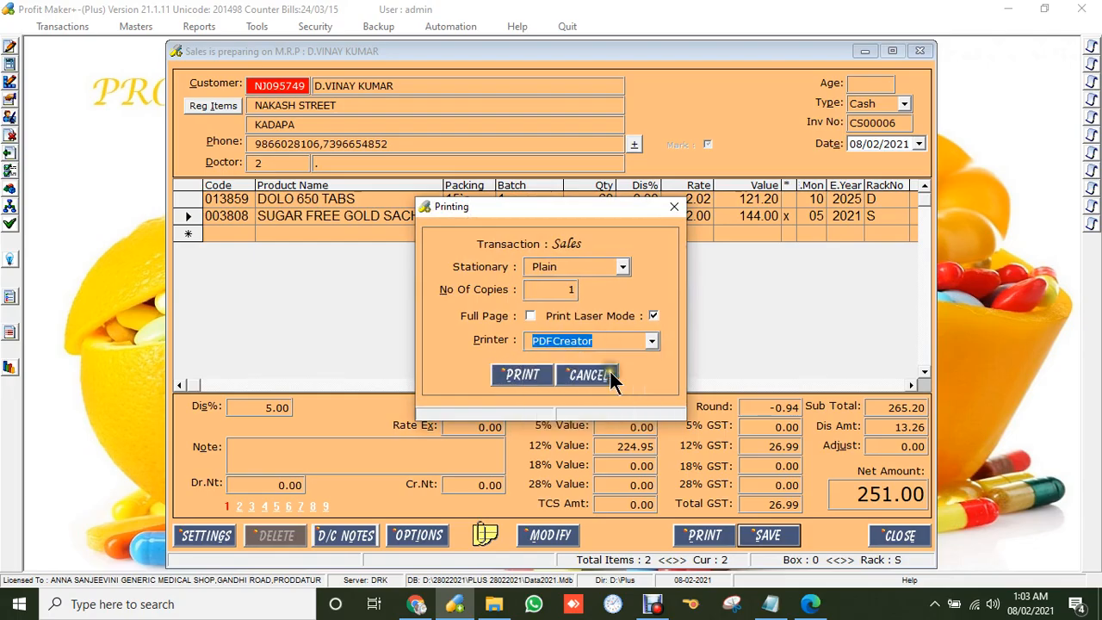
{"action": "left_click", "coordinate": [532, 367]}
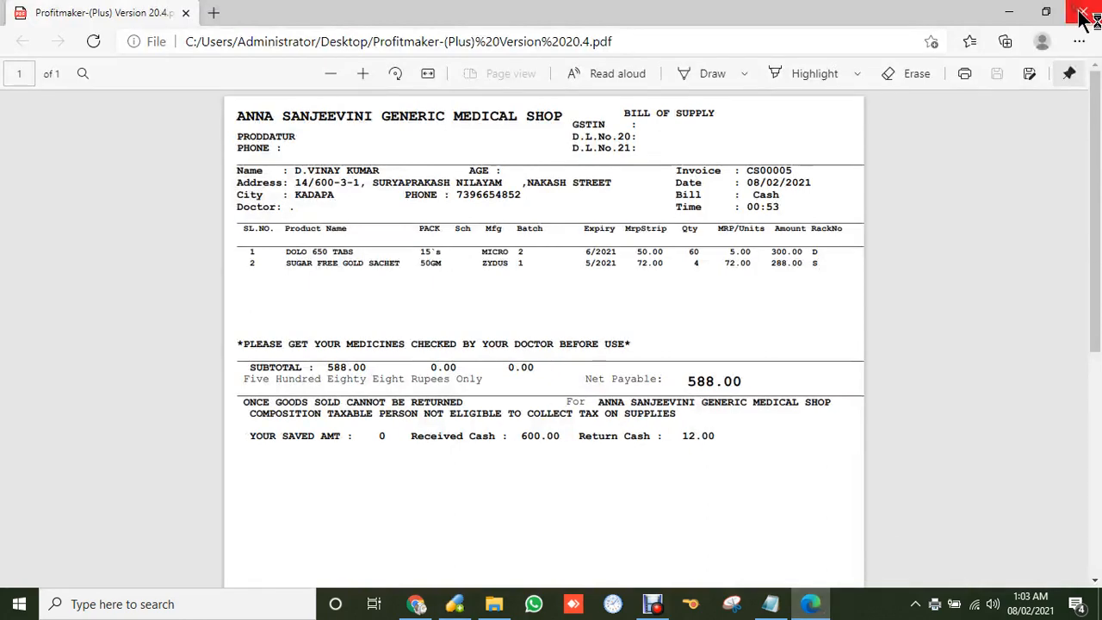
Save bill CS00006 to the Desktop as Profitmaker-(Plus) Version 20.4.pdf, overwriting the old file.
{"action": "left_click", "coordinate": [1082, 11]}
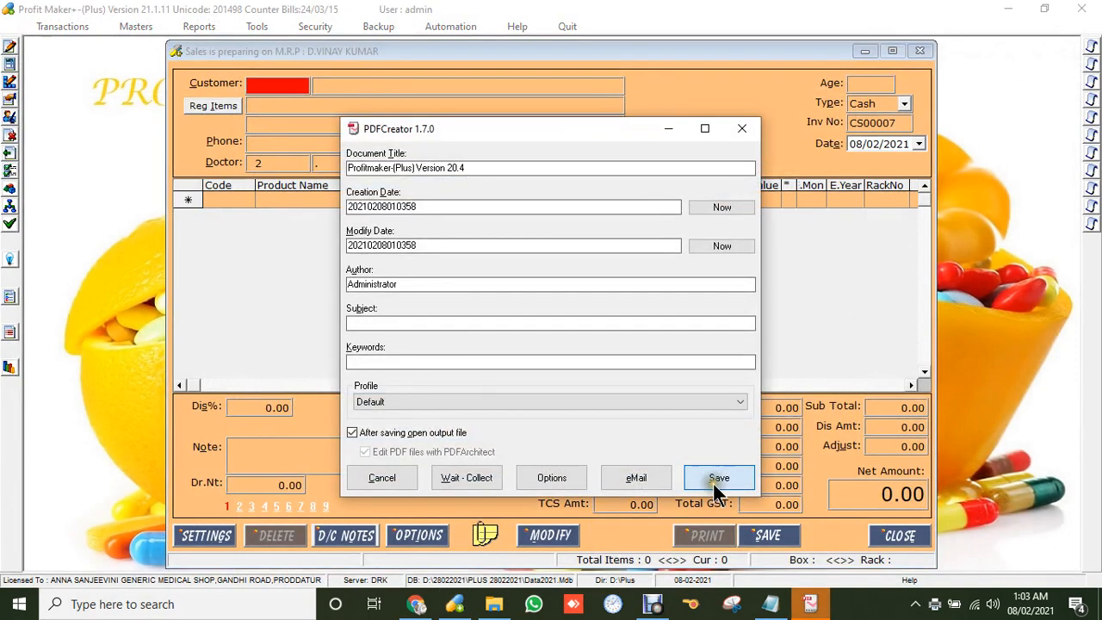
{"action": "left_click", "coordinate": [716, 482]}
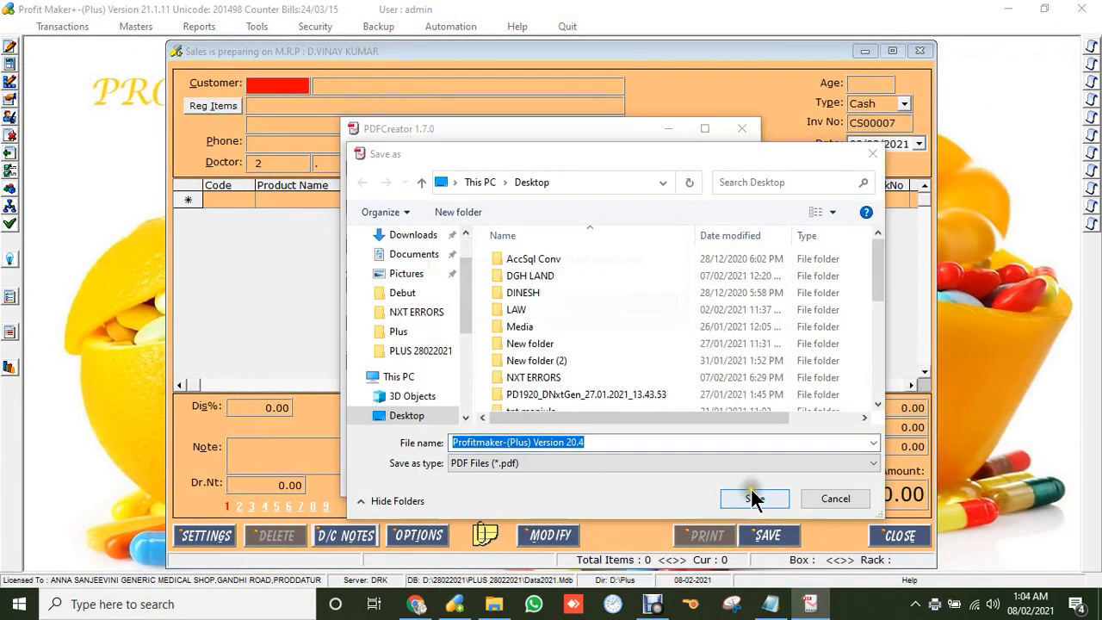
{"action": "left_click", "coordinate": [751, 490]}
{"action": "left_click", "coordinate": [600, 305]}
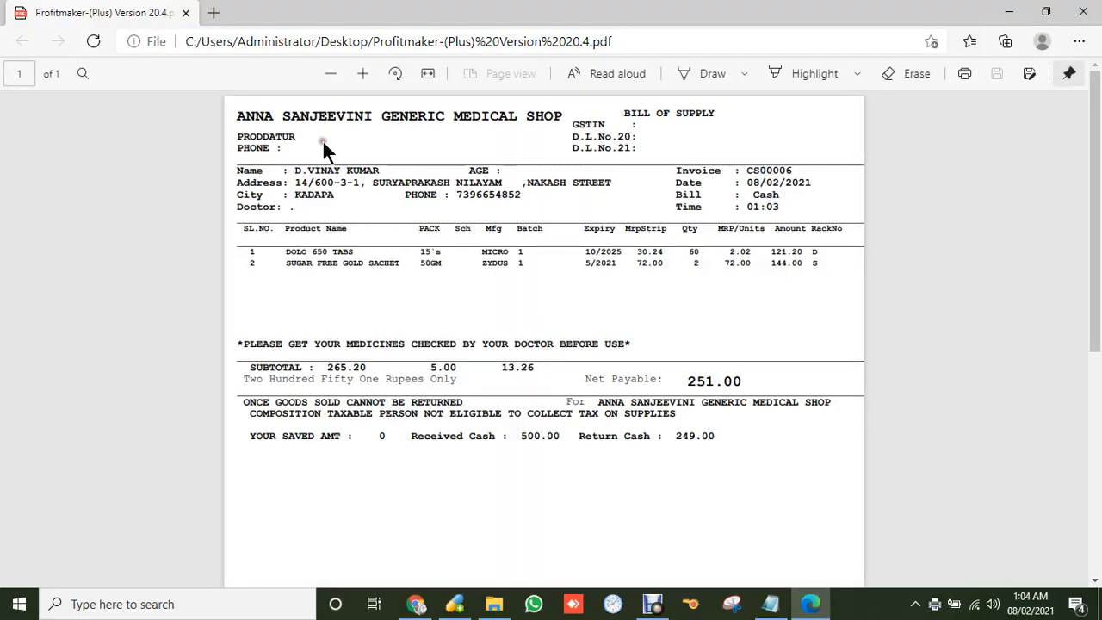
Highlight the shop header and customer details on the CS00006 PDF bill.
{"action": "left_click_drag", "start_coordinate": [239, 110], "coordinate": [684, 150]}
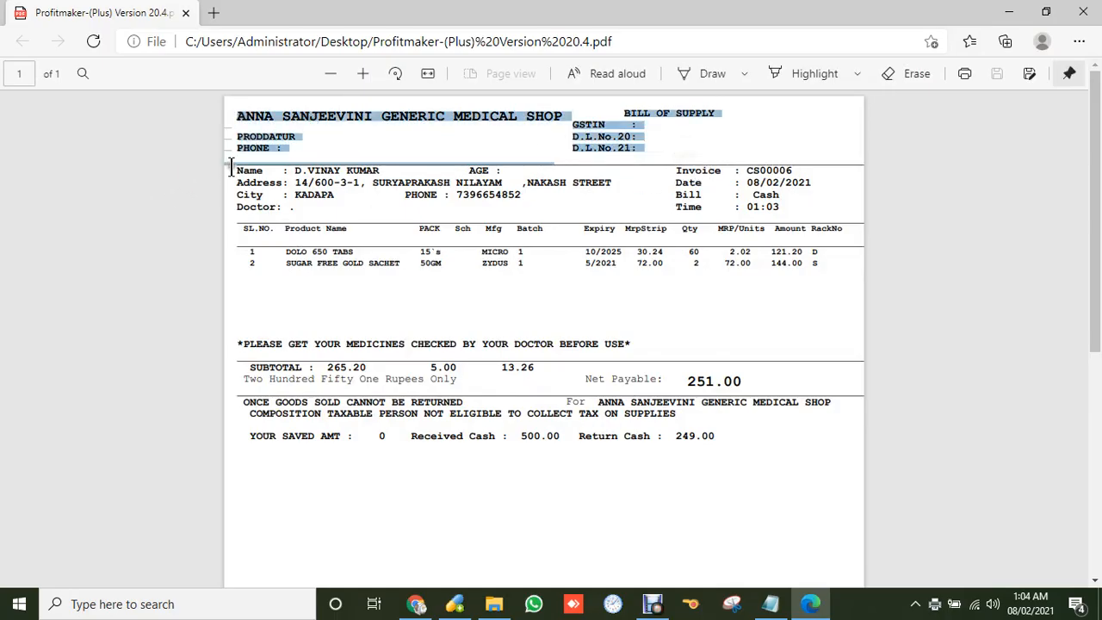
{"action": "left_click_drag", "start_coordinate": [234, 170], "coordinate": [659, 199]}
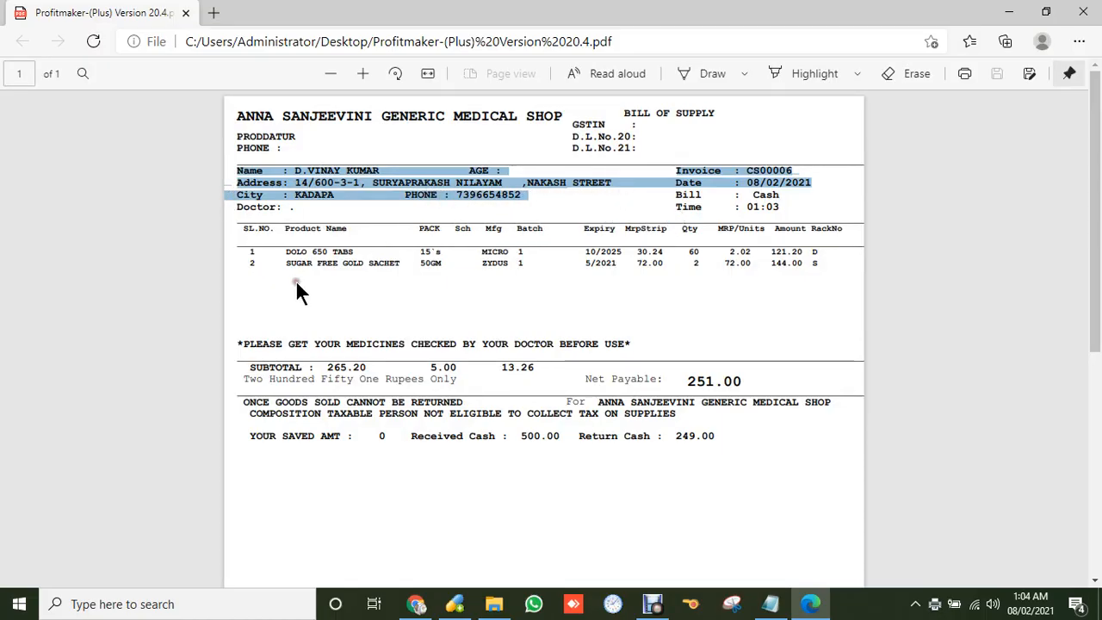
{"action": "left_click", "coordinate": [465, 259]}
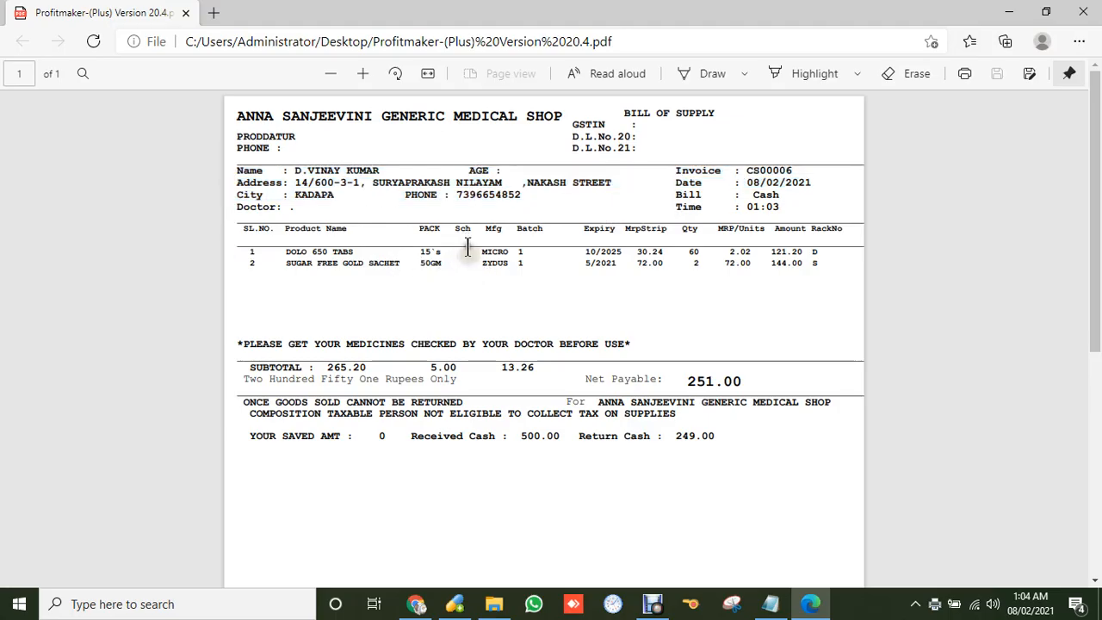
{"action": "left_click", "coordinate": [544, 266]}
Highlight the DOLO unit price, the second product row, the 265.20 subtotal and the tax figures.
{"action": "left_click_drag", "start_coordinate": [730, 255], "coordinate": [746, 255]}
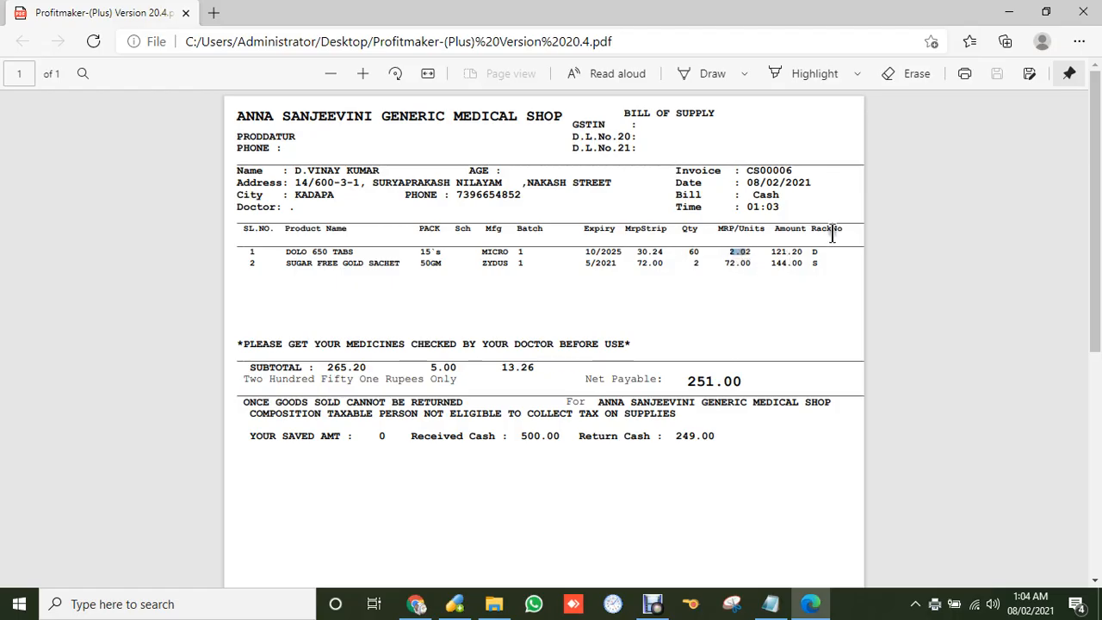
{"action": "left_click_drag", "start_coordinate": [810, 255], "coordinate": [828, 256]}
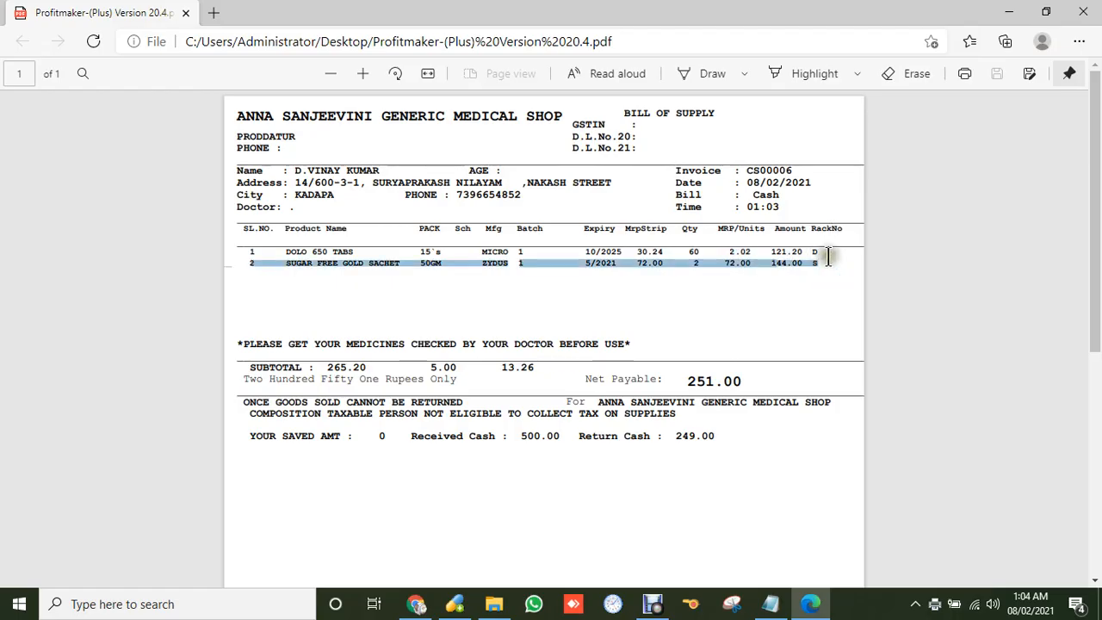
{"action": "left_click", "coordinate": [719, 334]}
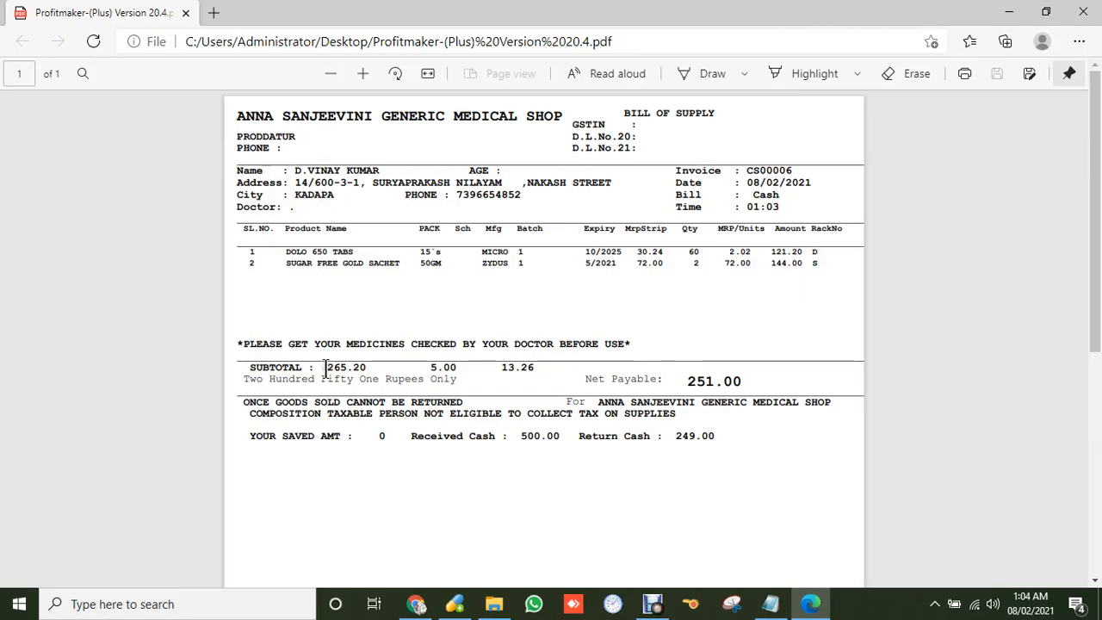
{"action": "left_click_drag", "start_coordinate": [327, 367], "coordinate": [461, 369]}
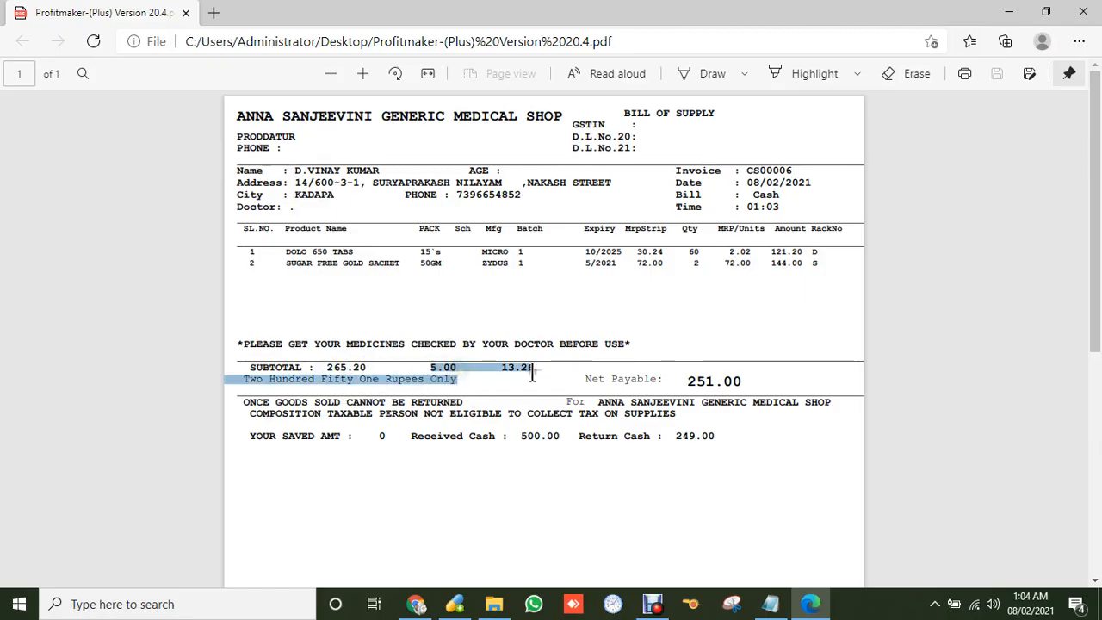
{"action": "mouse_move", "coordinate": [532, 372]}
{"action": "left_mouse_down"}
{"action": "mouse_move", "coordinate": [500, 357]}
{"action": "mouse_move", "coordinate": [525, 369]}
{"action": "left_mouse_up"}
{"action": "left_click", "coordinate": [440, 367]}
Highlight Net Payable 251.00, cash received 500.00, return 249.00 and saved amount 0.
{"action": "left_click_drag", "start_coordinate": [688, 383], "coordinate": [725, 392]}
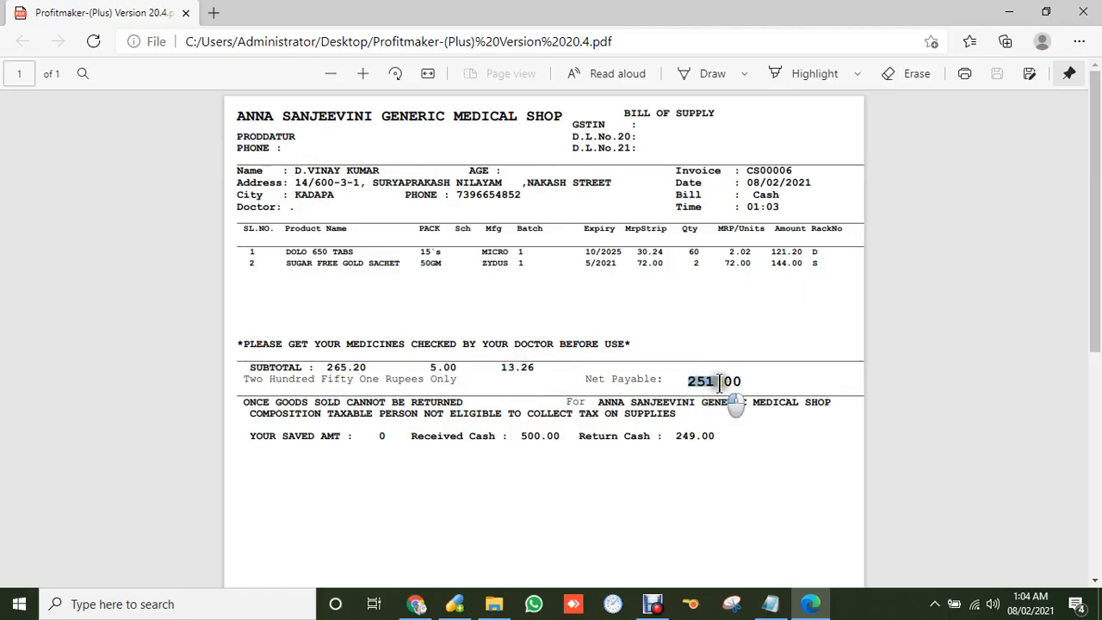
{"action": "left_click_drag", "start_coordinate": [519, 439], "coordinate": [559, 438]}
{"action": "left_click_drag", "start_coordinate": [688, 383], "coordinate": [742, 388]}
{"action": "left_click_drag", "start_coordinate": [665, 436], "coordinate": [715, 441]}
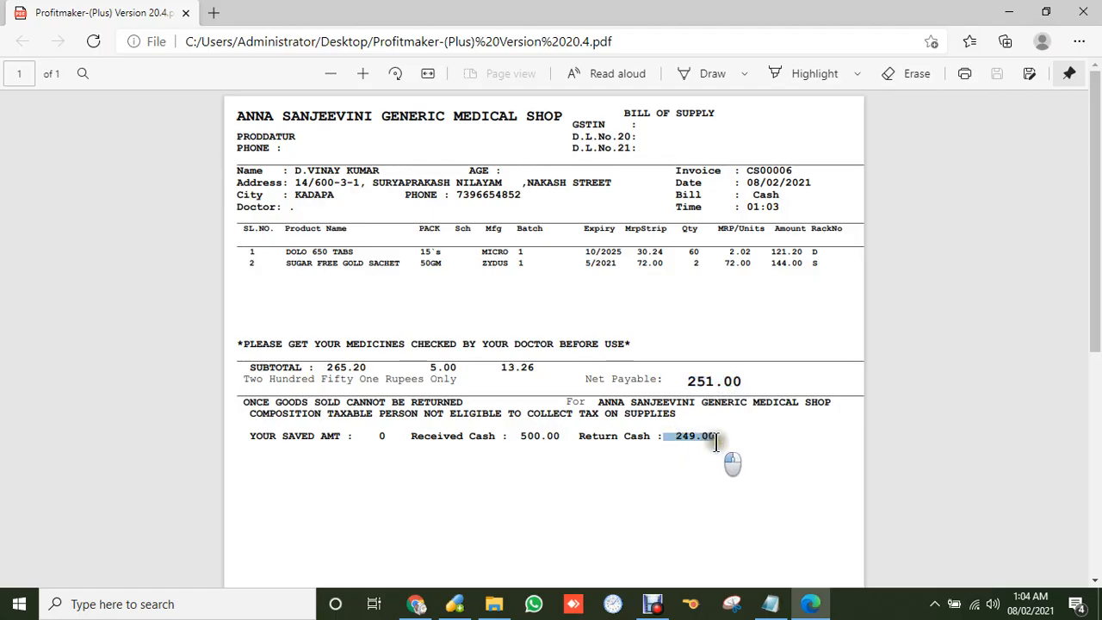
{"action": "mouse_move", "coordinate": [377, 435]}
{"action": "left_mouse_down"}
{"action": "mouse_move", "coordinate": [401, 428]}
{"action": "mouse_move", "coordinate": [375, 435]}
{"action": "left_mouse_up"}
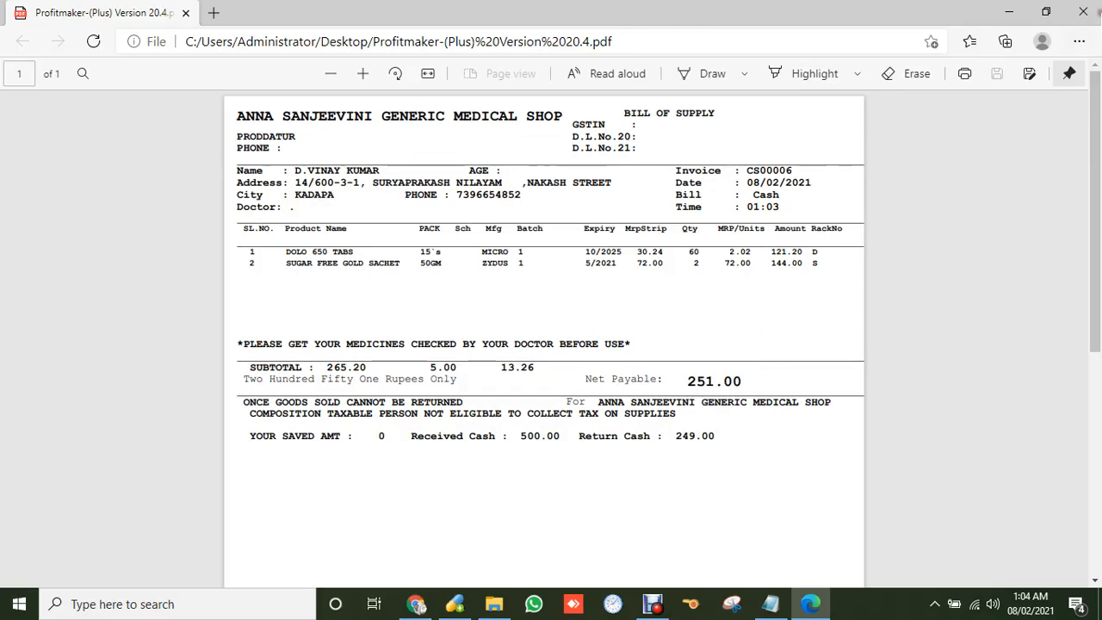
Close the PDF bill and the empty CS00007 sales entry.
{"action": "left_click", "coordinate": [1083, 12]}
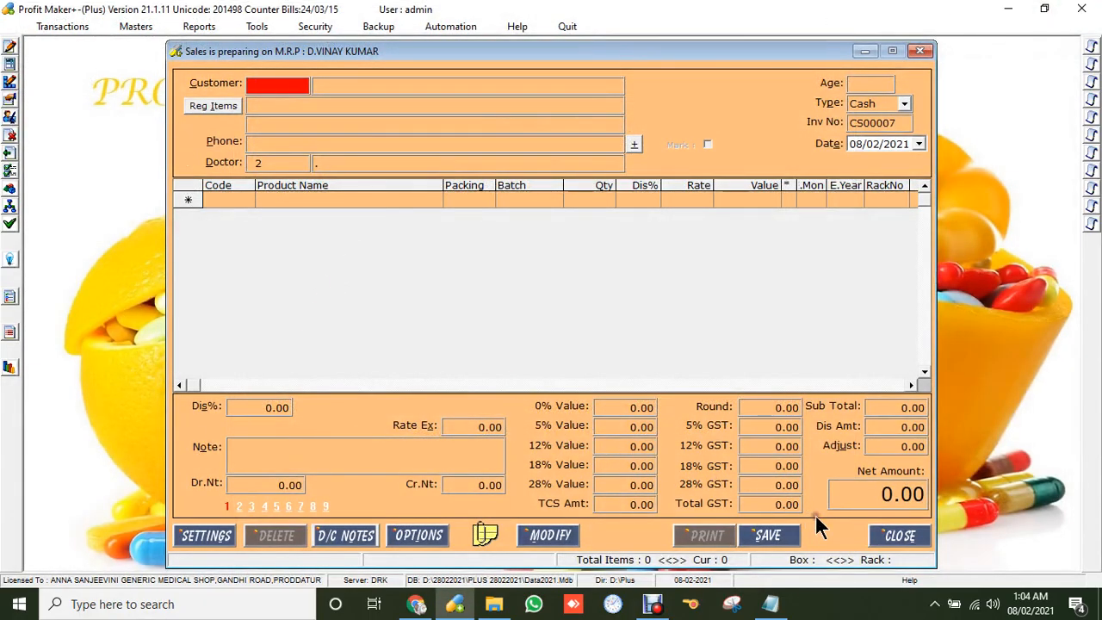
{"action": "left_click", "coordinate": [887, 536]}
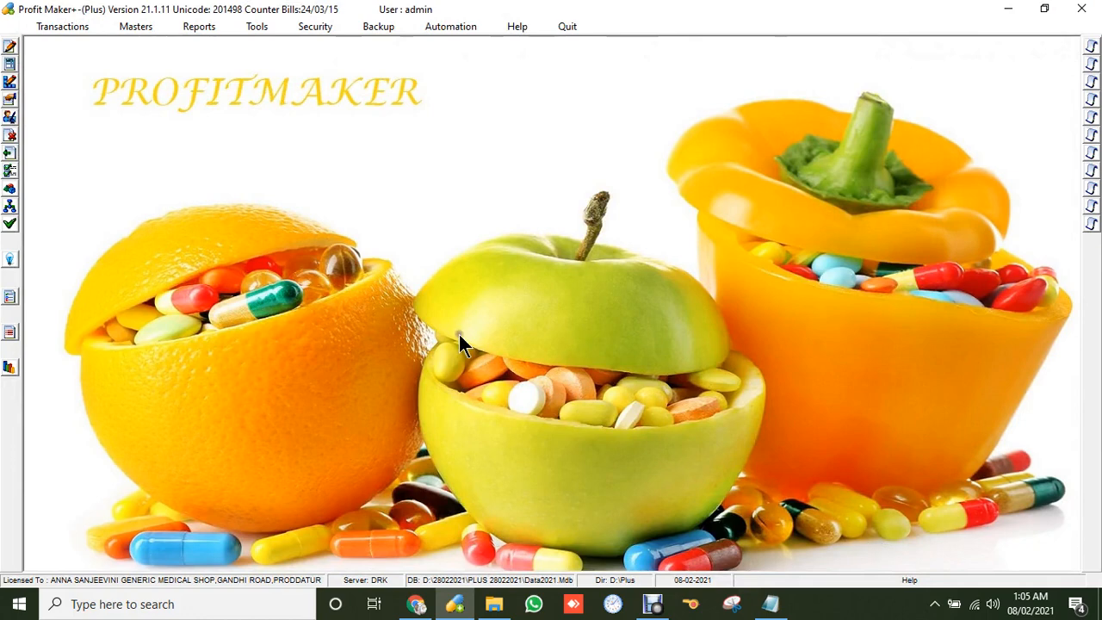
{"action": "left_click", "coordinate": [67, 28]}
{"action": "left_click", "coordinate": [83, 105]}
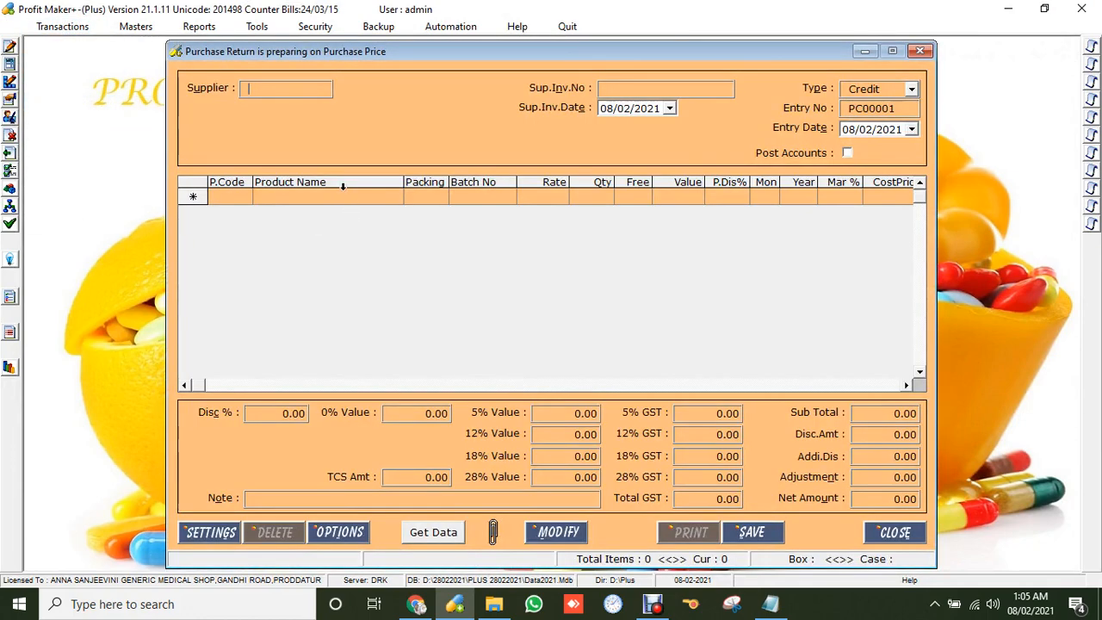
{"action": "key", "text": "Return"}
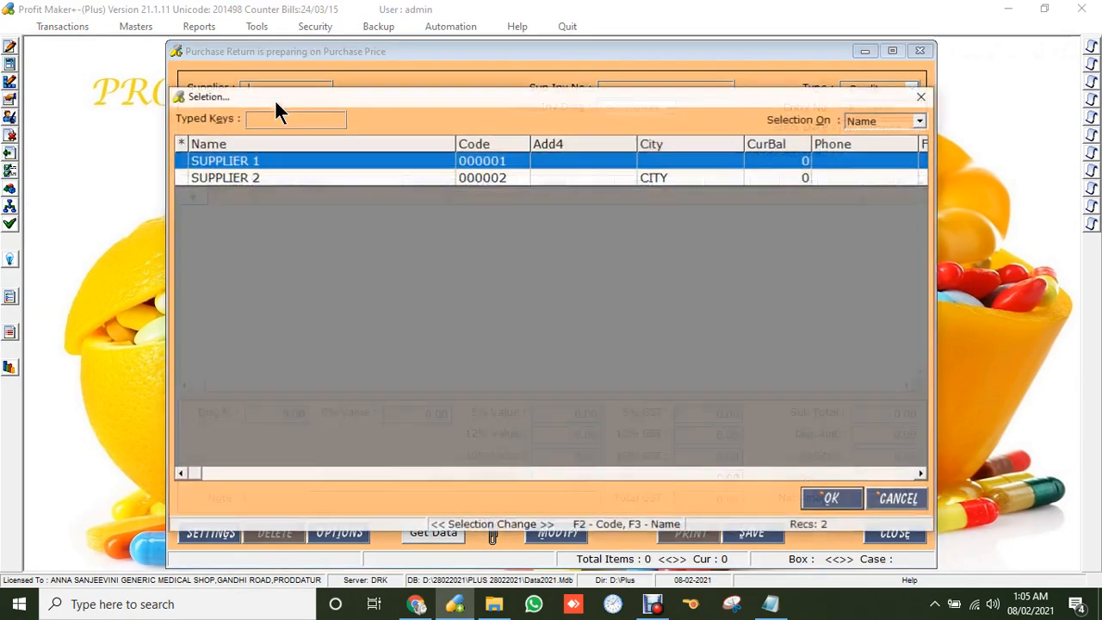
{"action": "key", "text": "Down"}
{"action": "key", "text": "Return"}
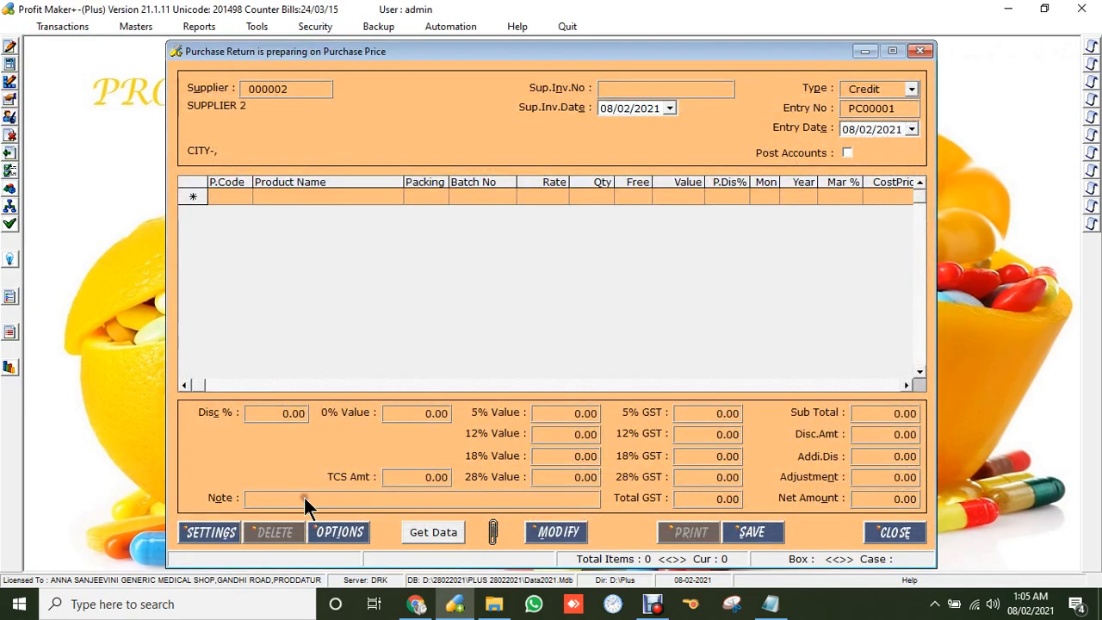
{"action": "left_click", "coordinate": [420, 532]}
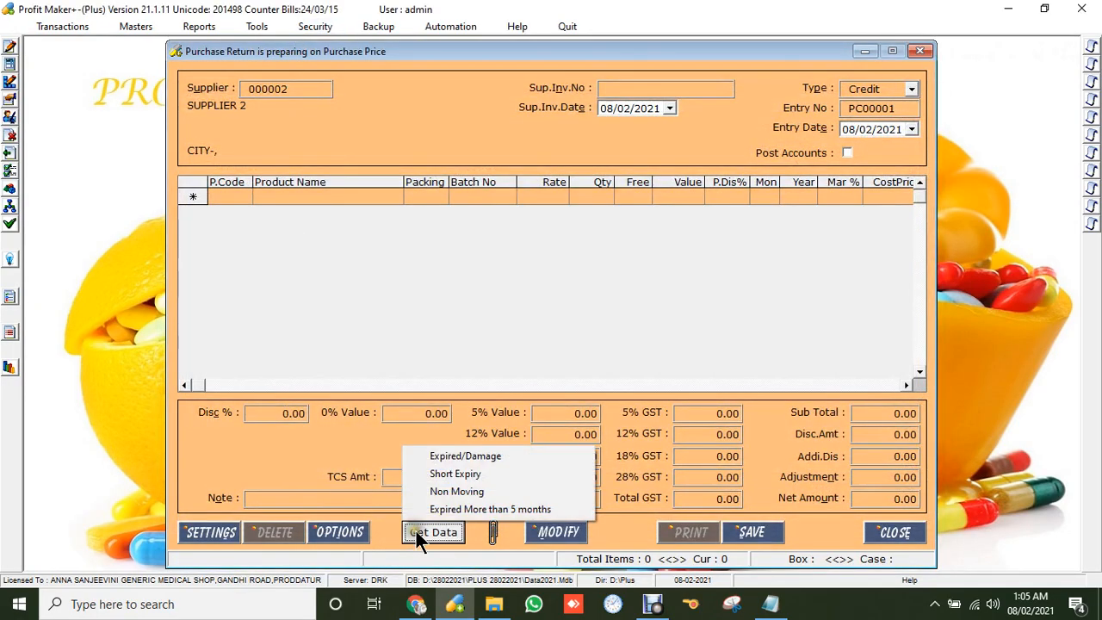
{"action": "left_click", "coordinate": [463, 472]}
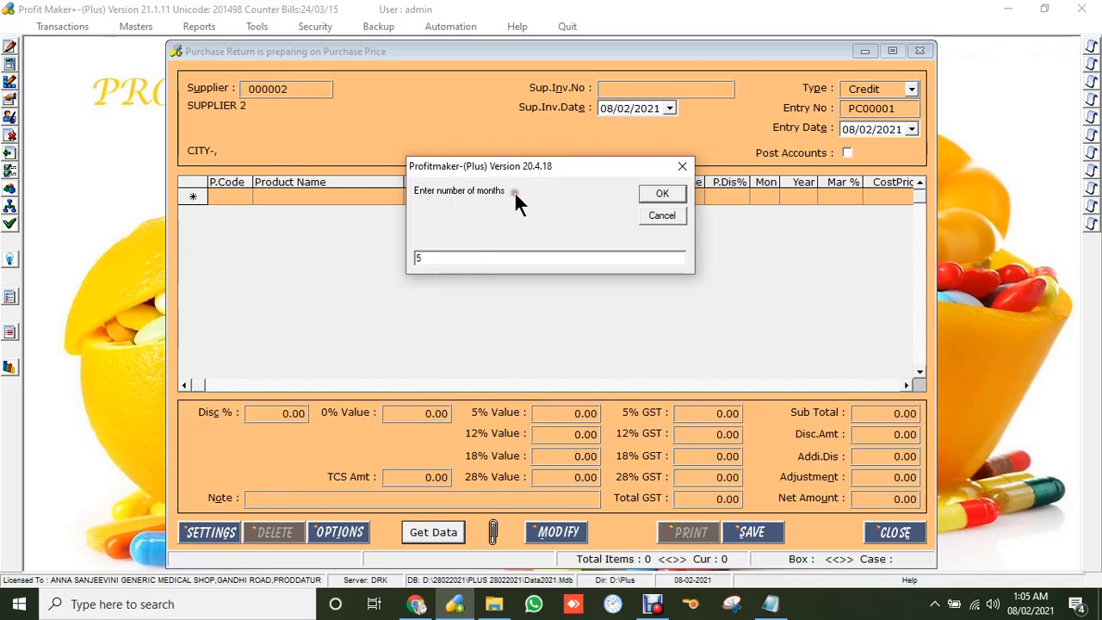
{"action": "left_click", "coordinate": [660, 194]}
{"action": "key", "text": "Return"}
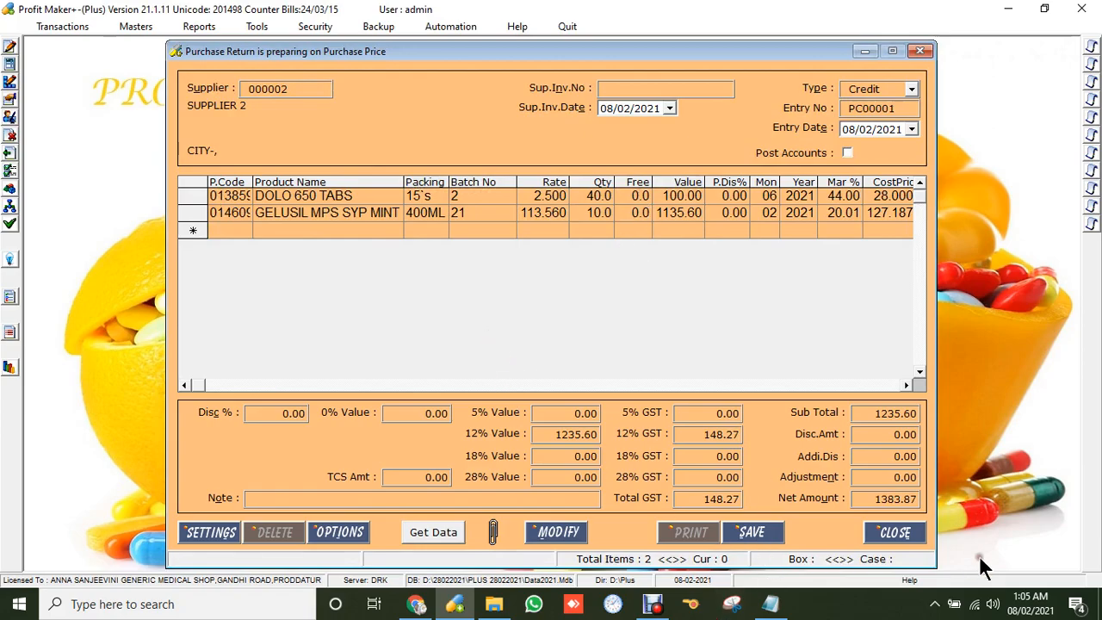
{"action": "left_click", "coordinate": [911, 531]}
{"action": "key", "text": "Return"}
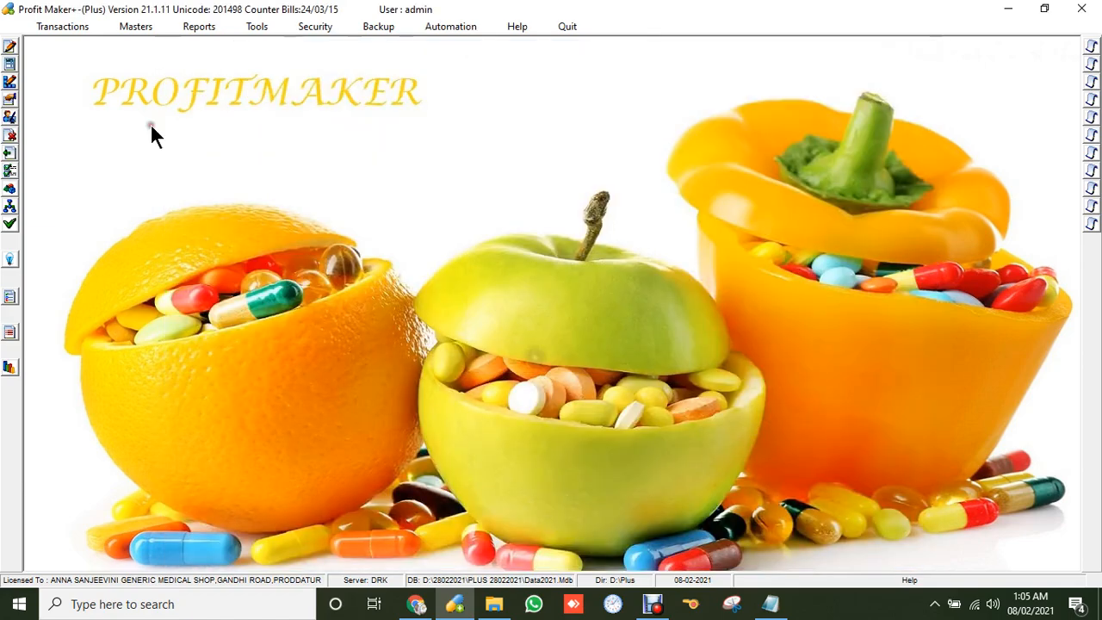
{"action": "left_click", "coordinate": [74, 25]}
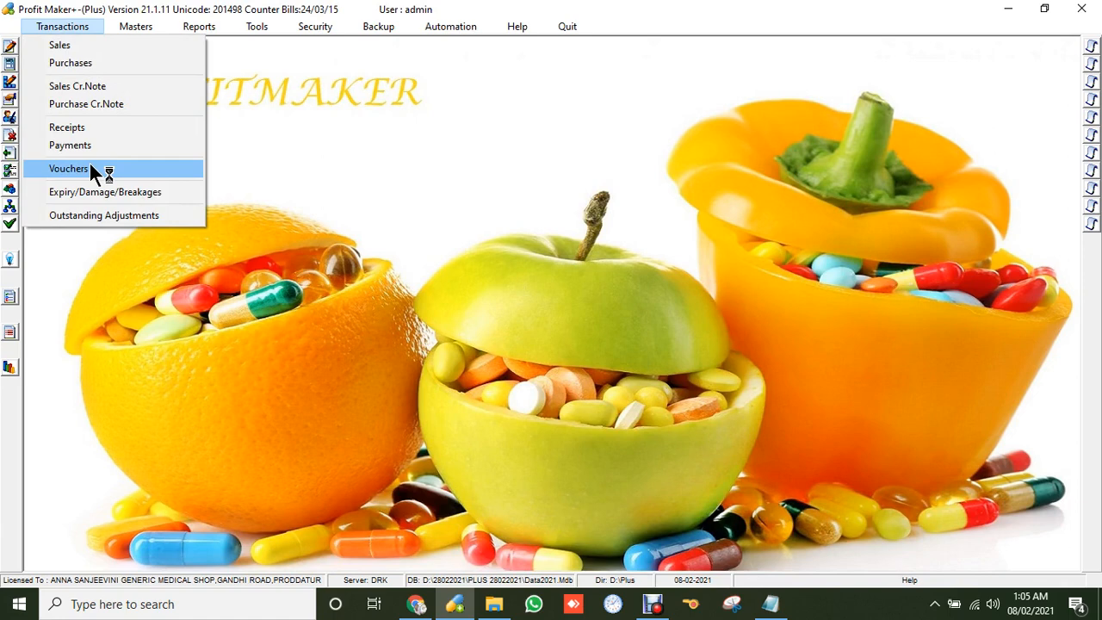
{"action": "left_click", "coordinate": [257, 26]}
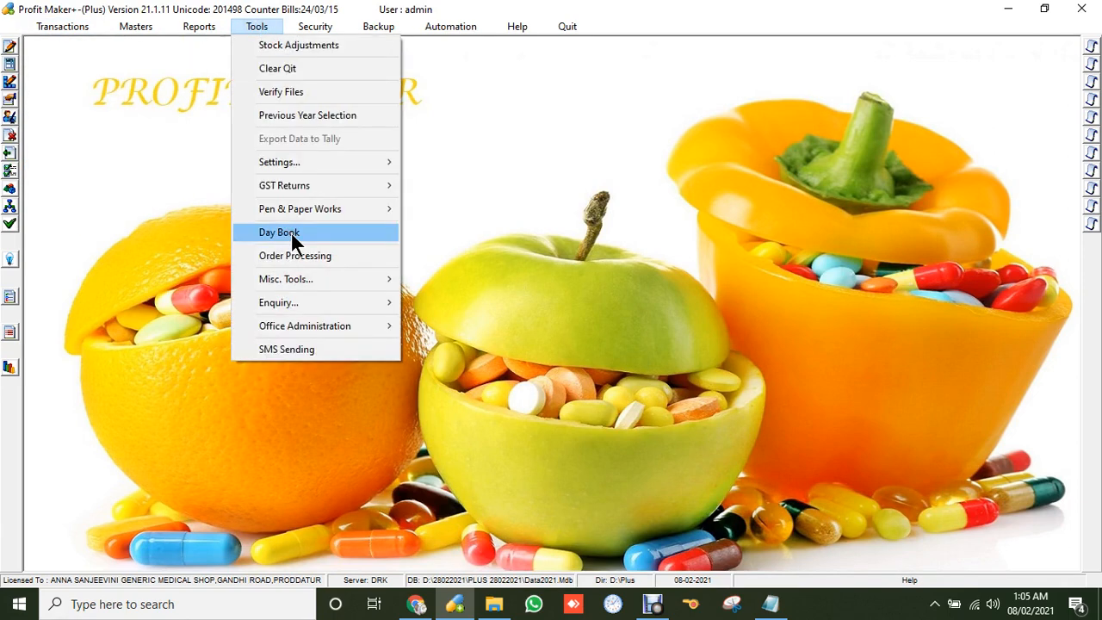
{"action": "left_click", "coordinate": [9, 368]}
{"action": "left_click", "coordinate": [9, 368]}
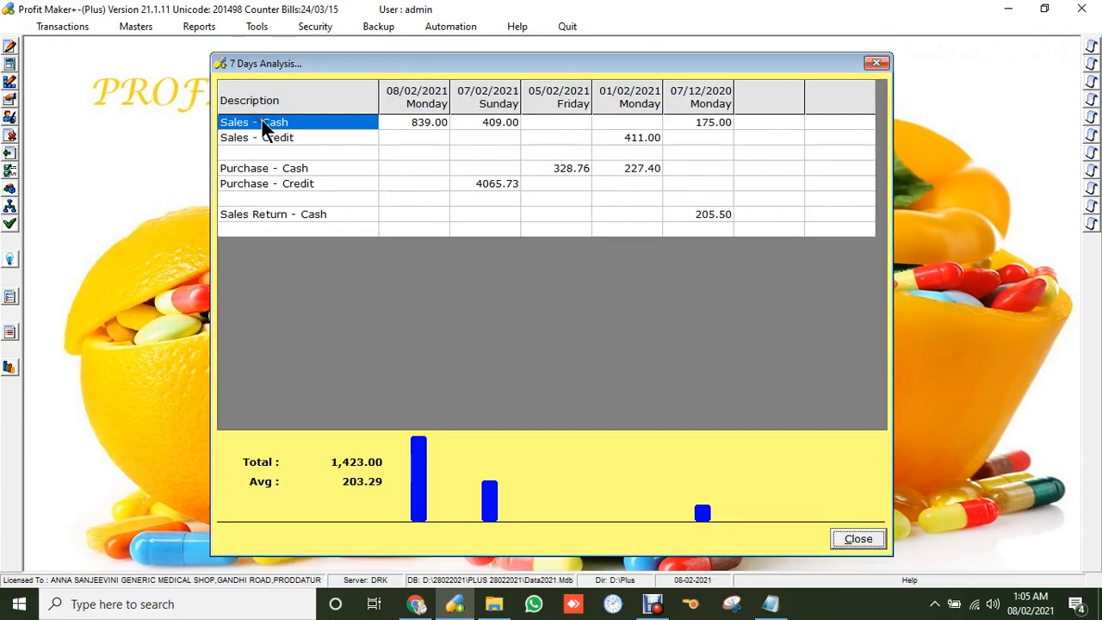
{"action": "left_click", "coordinate": [430, 140]}
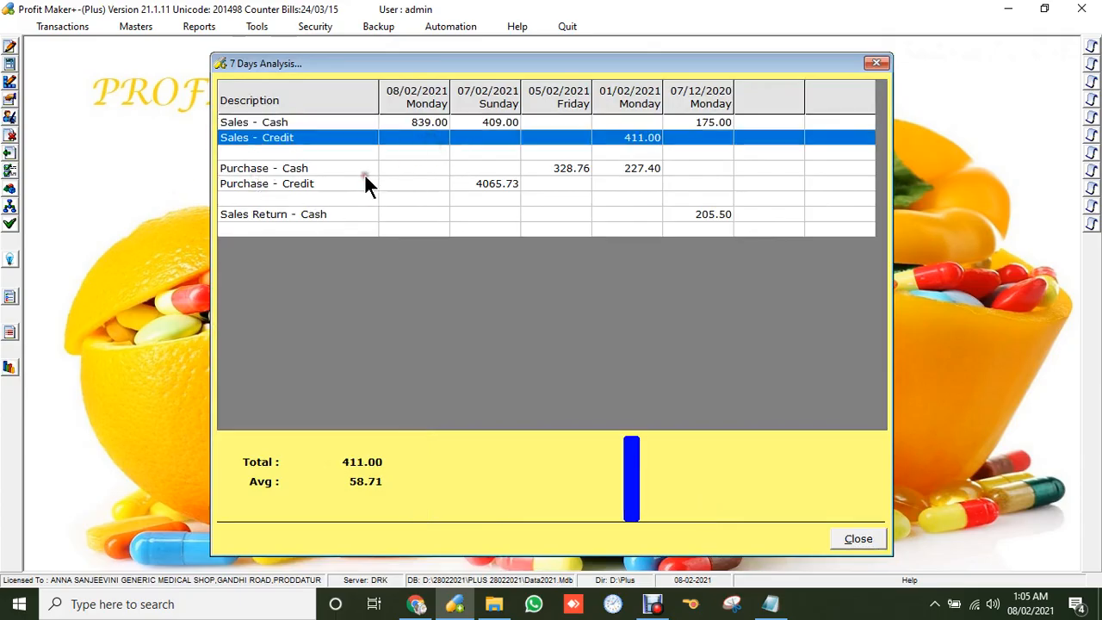
{"action": "left_click", "coordinate": [430, 170]}
{"action": "left_click", "coordinate": [419, 183]}
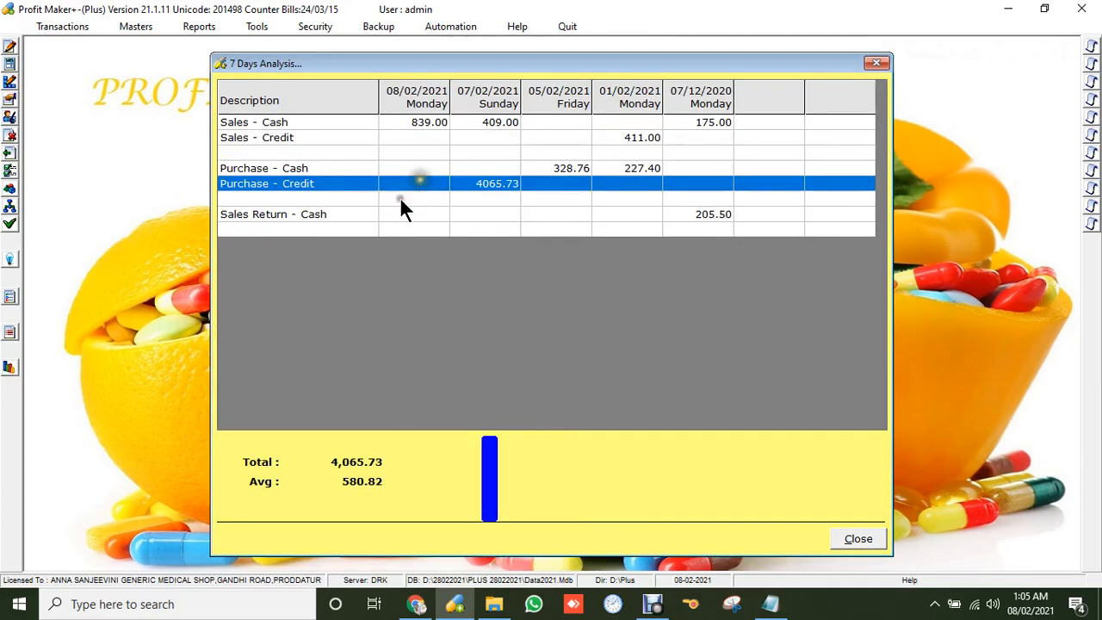
{"action": "left_click", "coordinate": [308, 217]}
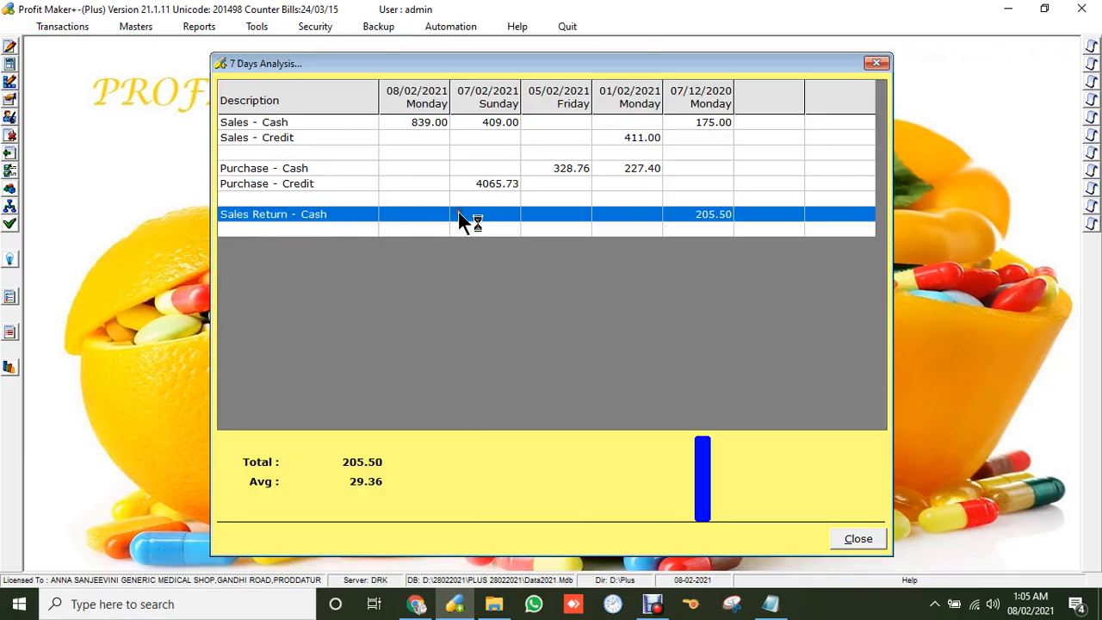
{"action": "left_click", "coordinate": [852, 538]}
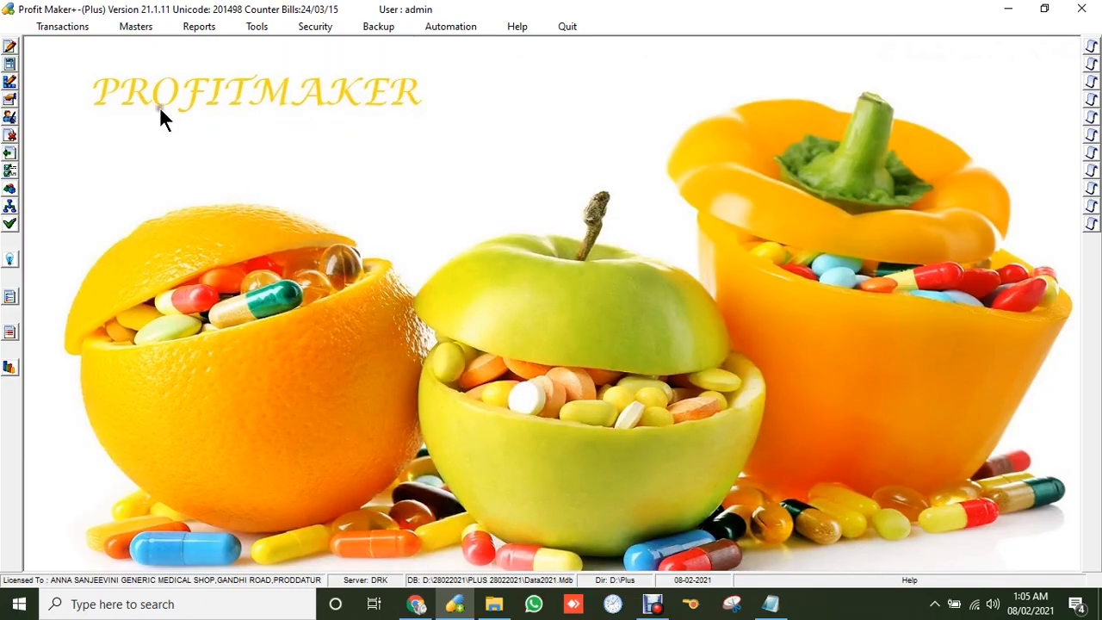
Start a new purchase return with SUPPLIER 2 as the supplier.
{"action": "left_click", "coordinate": [78, 25]}
{"action": "left_click", "coordinate": [101, 105]}
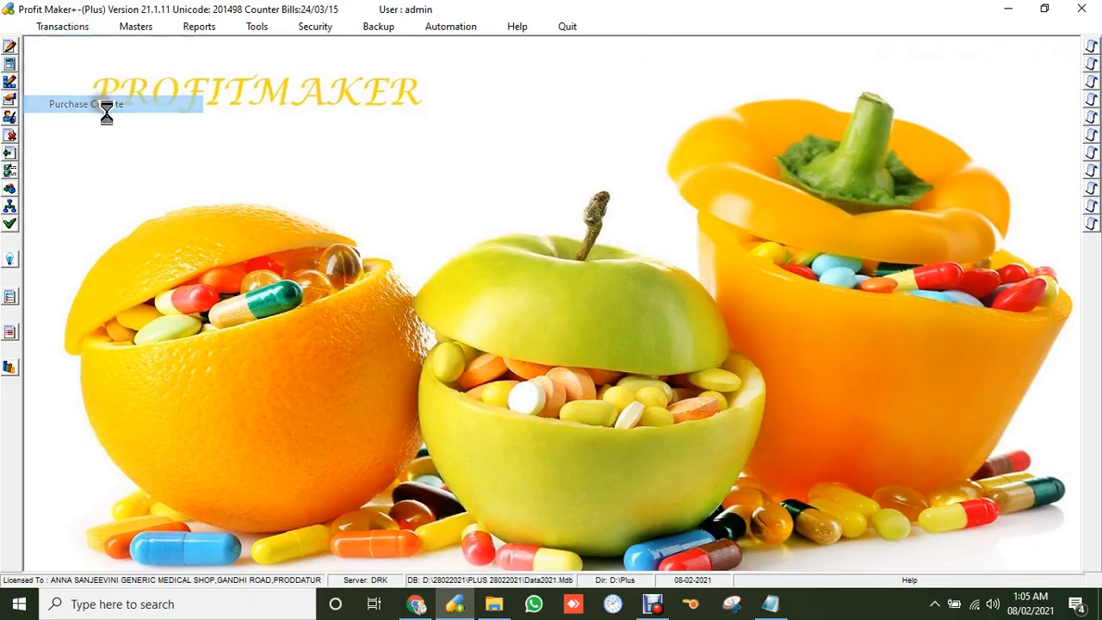
{"action": "key", "text": "Return"}
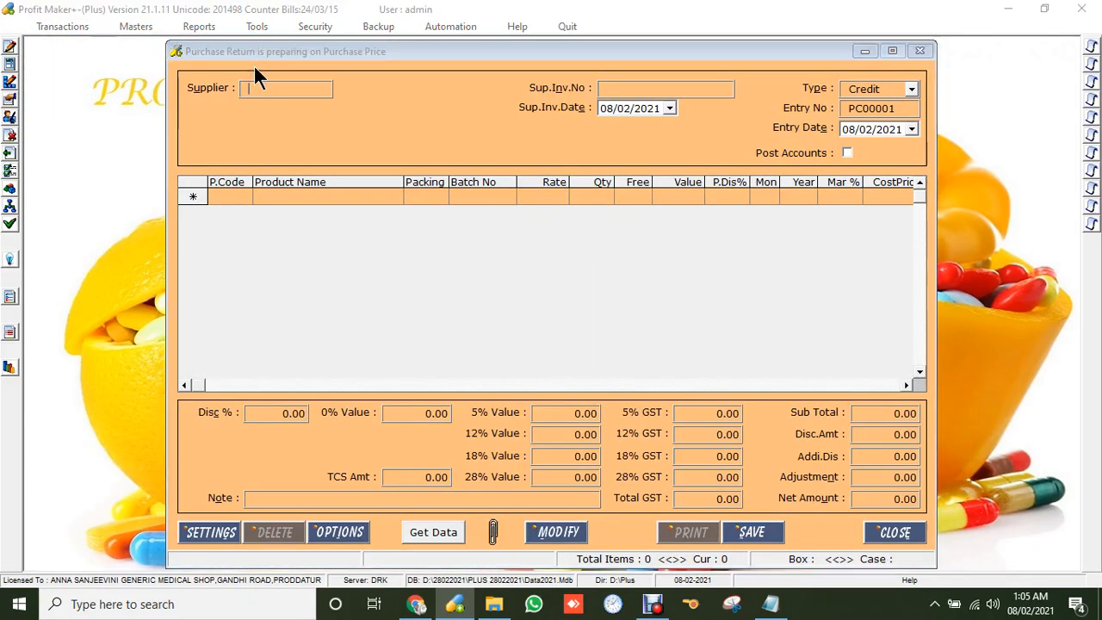
{"action": "key", "text": "Return"}
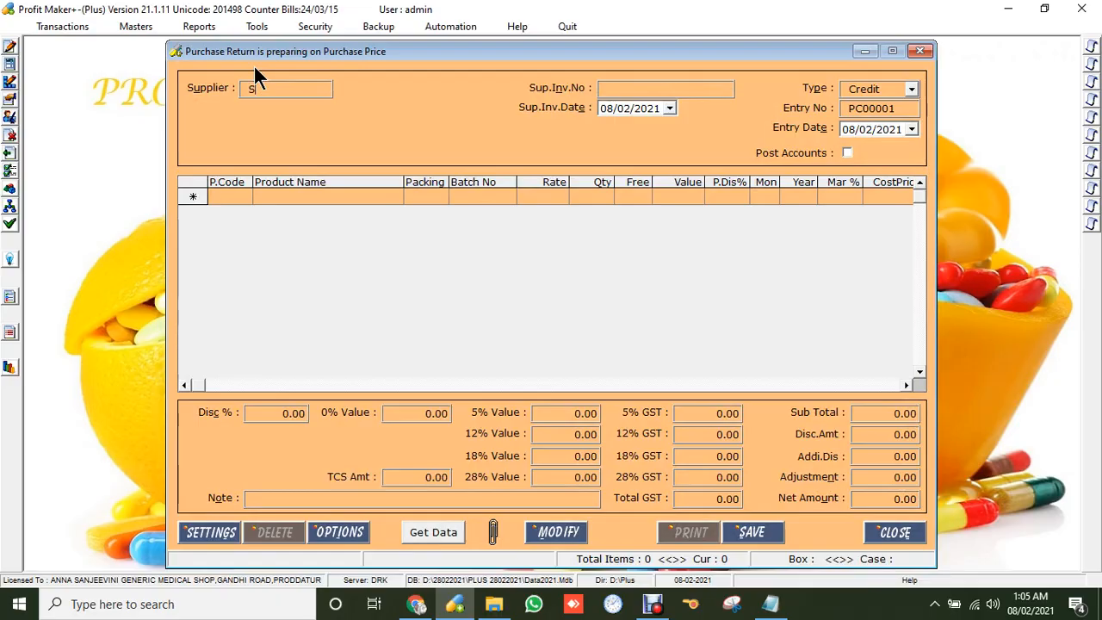
{"action": "key", "text": "Return"}
{"action": "key", "text": "Down"}
{"action": "key", "text": "Return"}
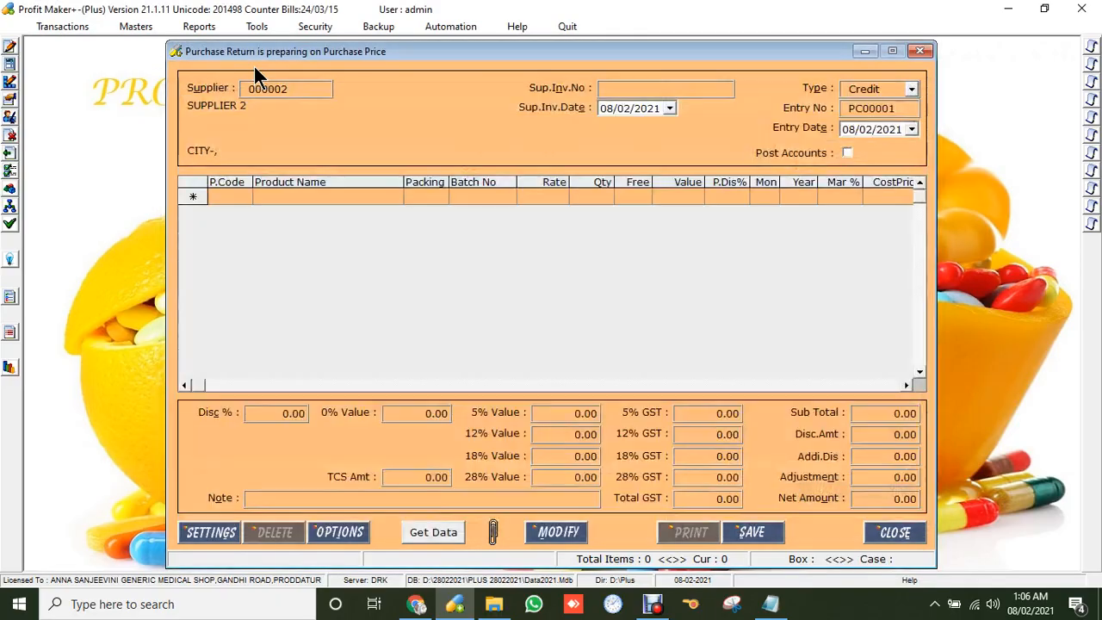
Fetch items expiring within 5 months, save the 1383.87 return without printing, and close it.
{"action": "left_click", "coordinate": [433, 532]}
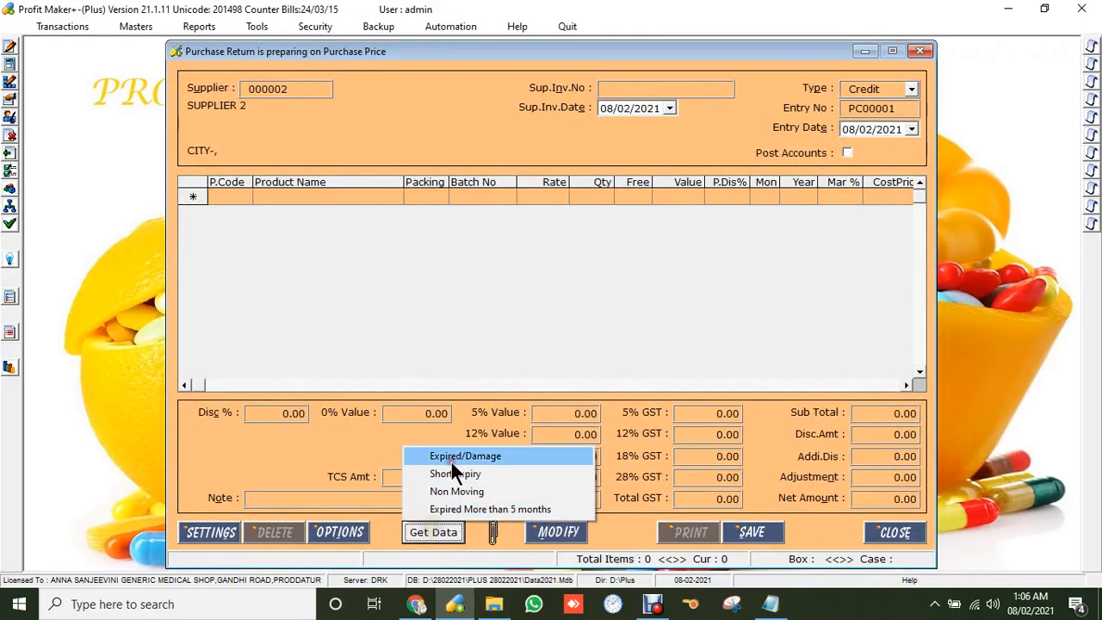
{"action": "left_click", "coordinate": [458, 476]}
{"action": "type", "text": "5"}
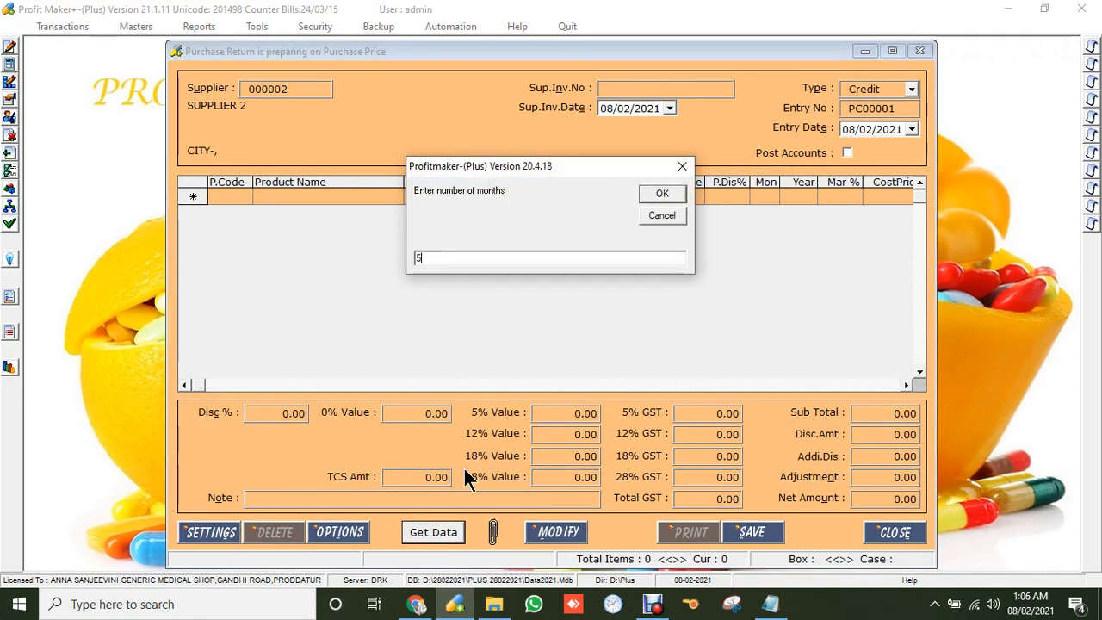
{"action": "key", "text": "Return"}
{"action": "left_click", "coordinate": [769, 533]}
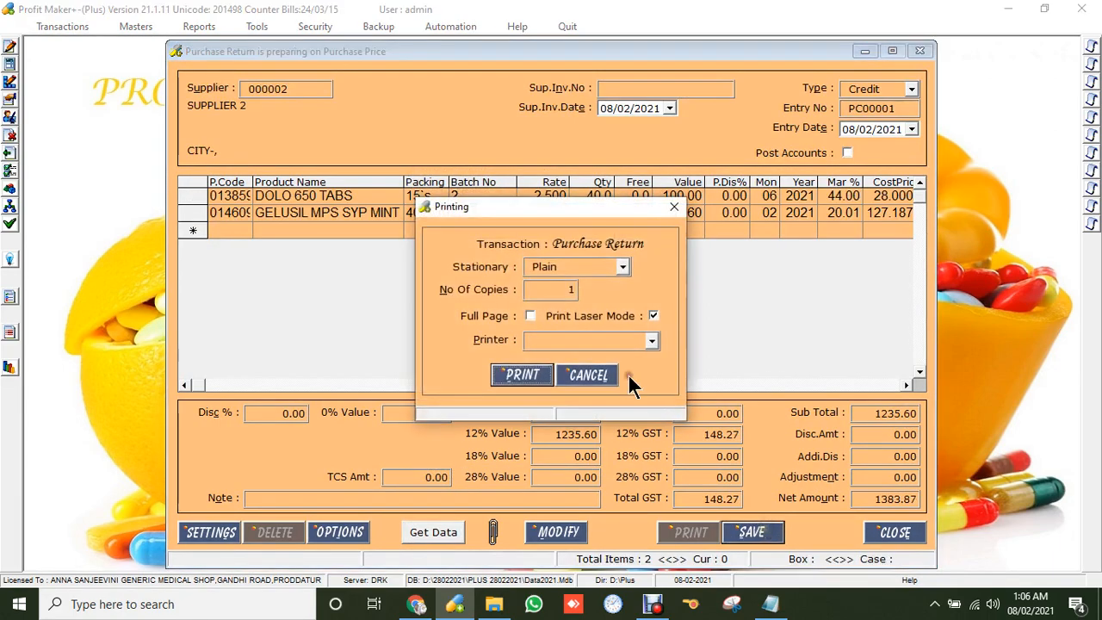
{"action": "left_click", "coordinate": [580, 376]}
{"action": "left_click", "coordinate": [898, 534]}
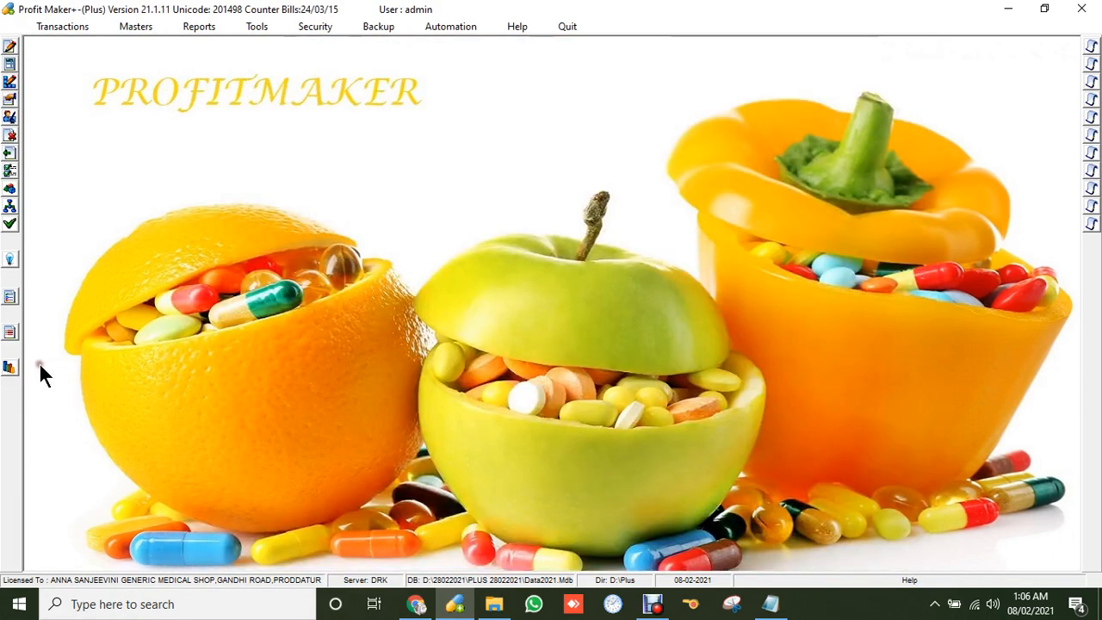
{"action": "left_click", "coordinate": [9, 367]}
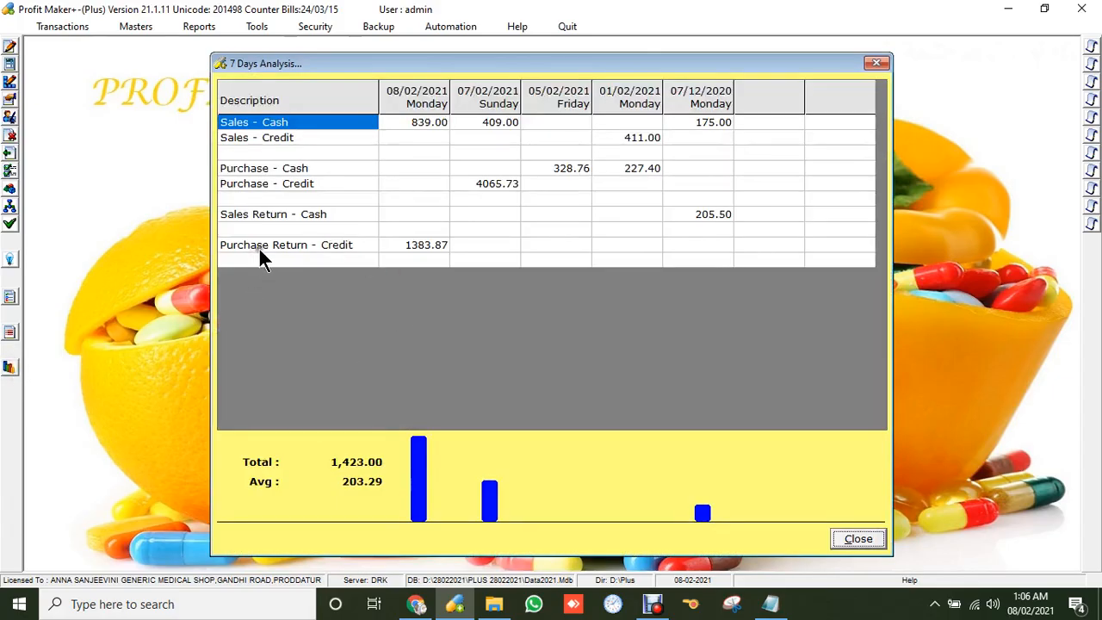
{"action": "left_click", "coordinate": [409, 244]}
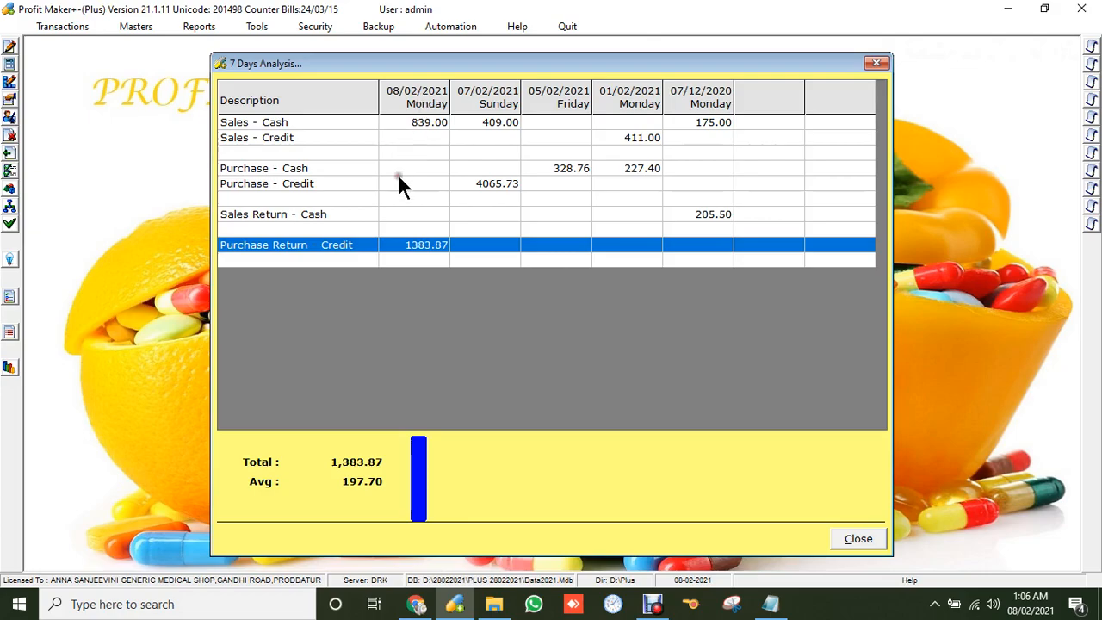
{"action": "left_click", "coordinate": [858, 538]}
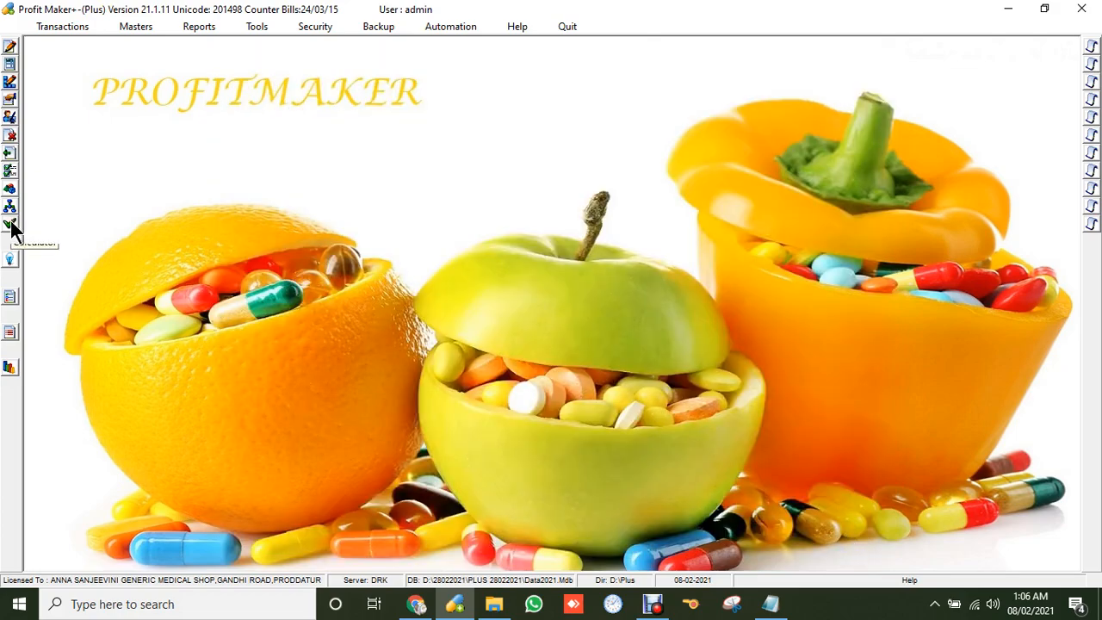
Glance at Order Processing and the Reports list, then begin a blank sales bill CS00007.
{"action": "left_click", "coordinate": [11, 327]}
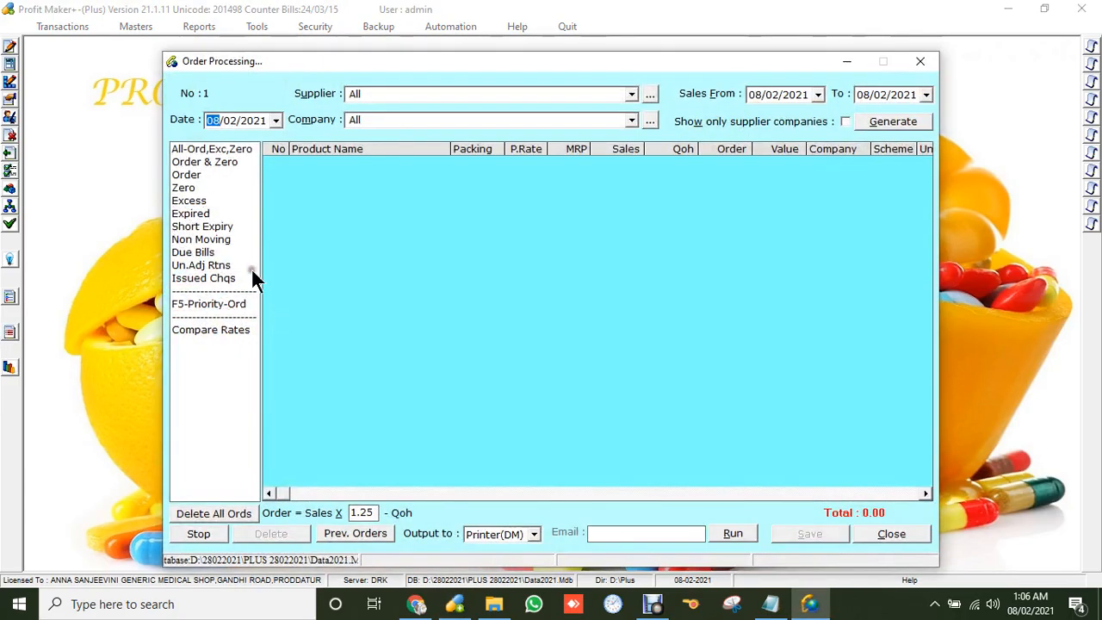
{"action": "left_click", "coordinate": [887, 531]}
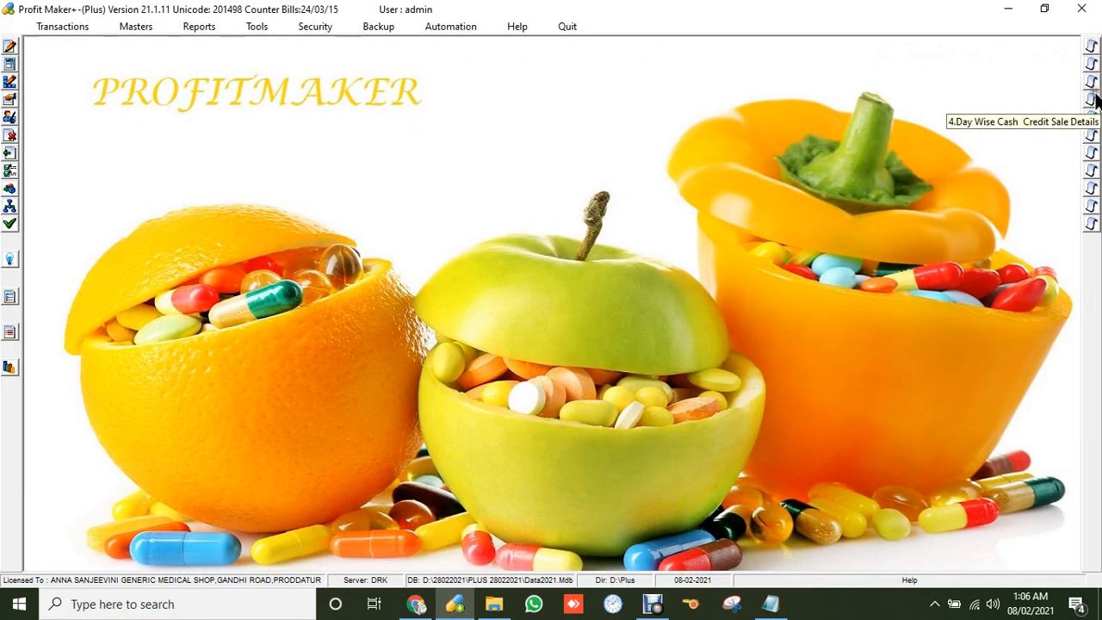
{"action": "left_click", "coordinate": [208, 26]}
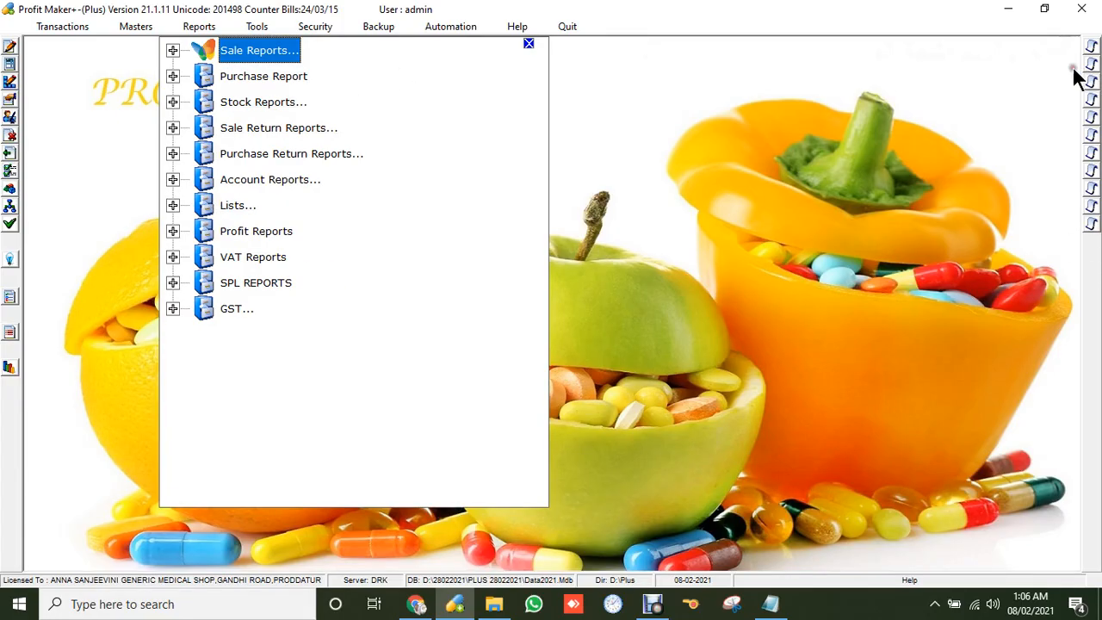
{"action": "left_click", "coordinate": [653, 606]}
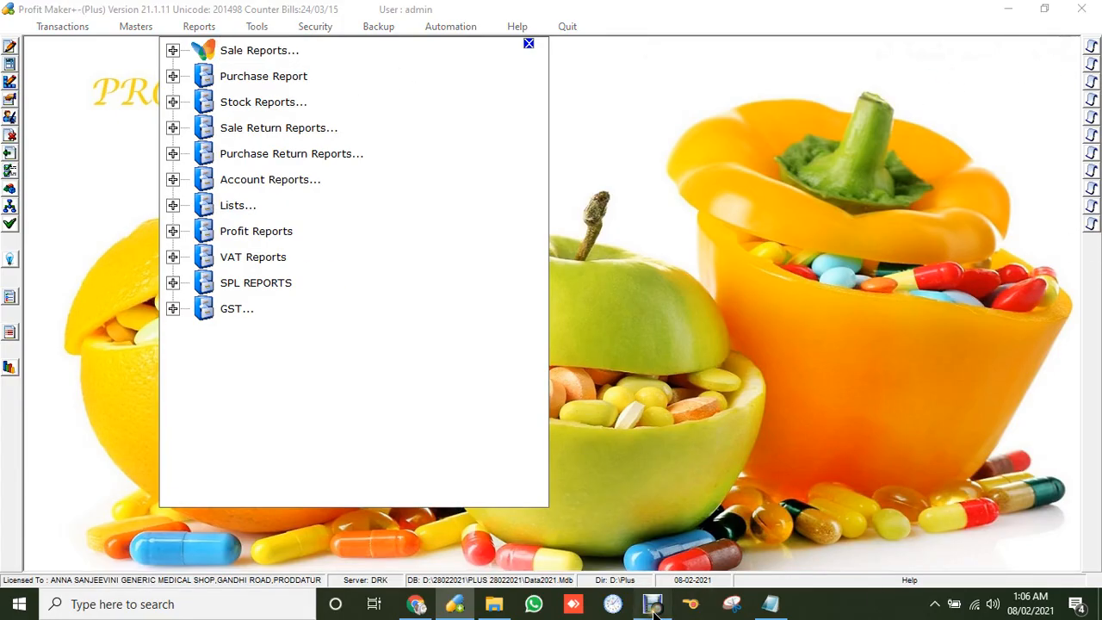
{"action": "left_click", "coordinate": [392, 460]}
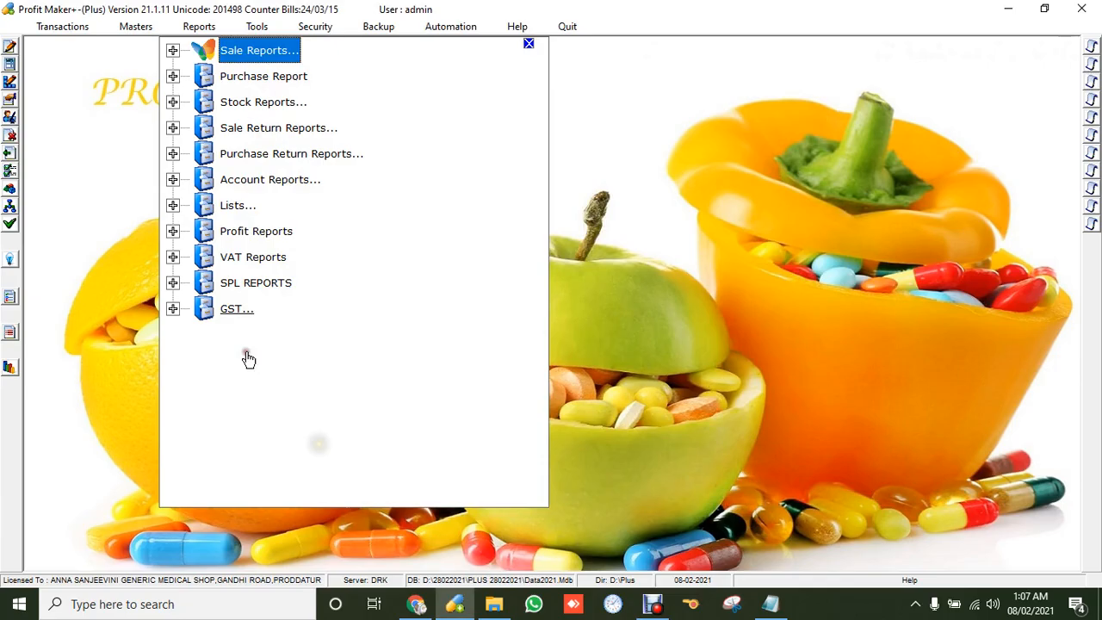
{"action": "left_click", "coordinate": [52, 28]}
{"action": "left_click", "coordinate": [64, 48]}
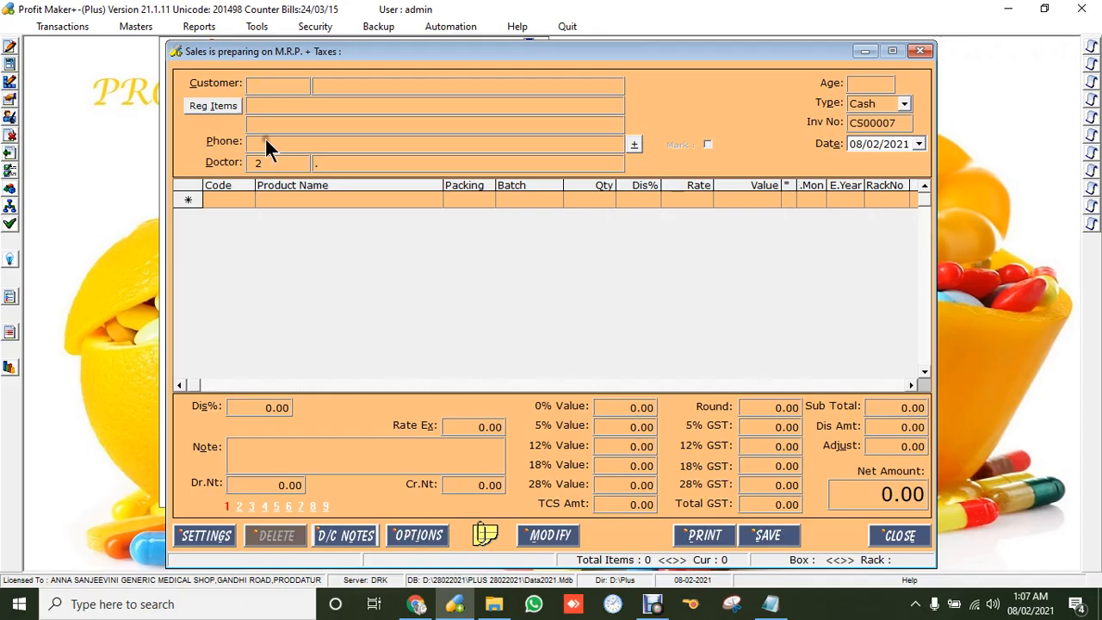
Select the registered customer for sales bill CS00007.
{"action": "left_click", "coordinate": [265, 86]}
{"action": "key", "text": "Down"}
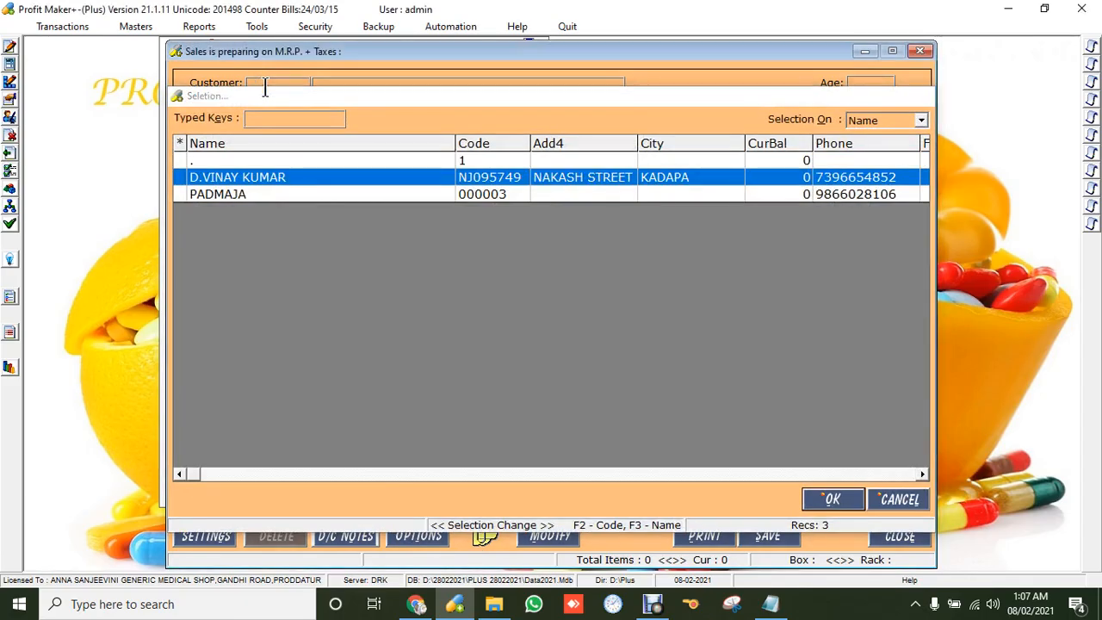
{"action": "key", "text": "Return"}
Bill the customer's regular items for 40 days, acknowledging DOLO, GELUSIL and SUGAR FREE shortages.
{"action": "left_click", "coordinate": [213, 103]}
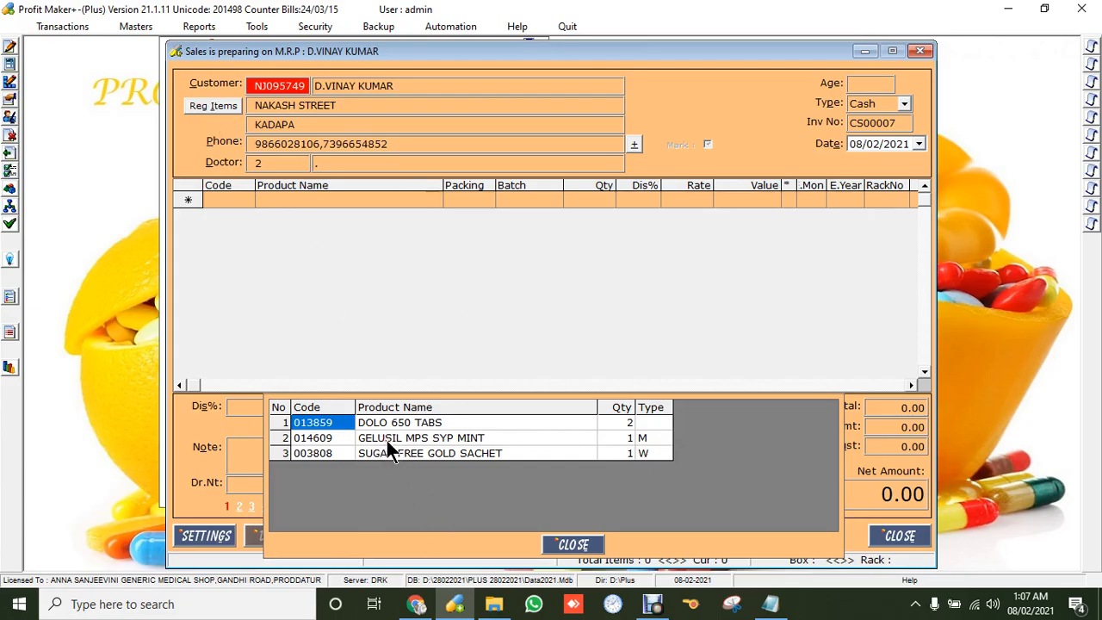
{"action": "key", "text": "Return"}
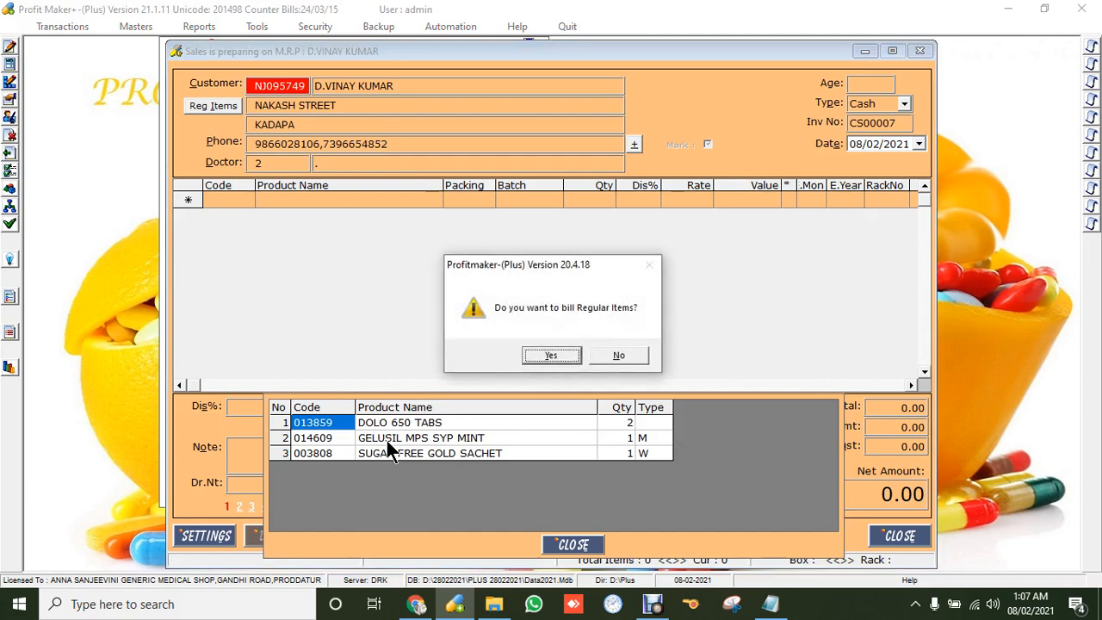
{"action": "key", "text": "Return"}
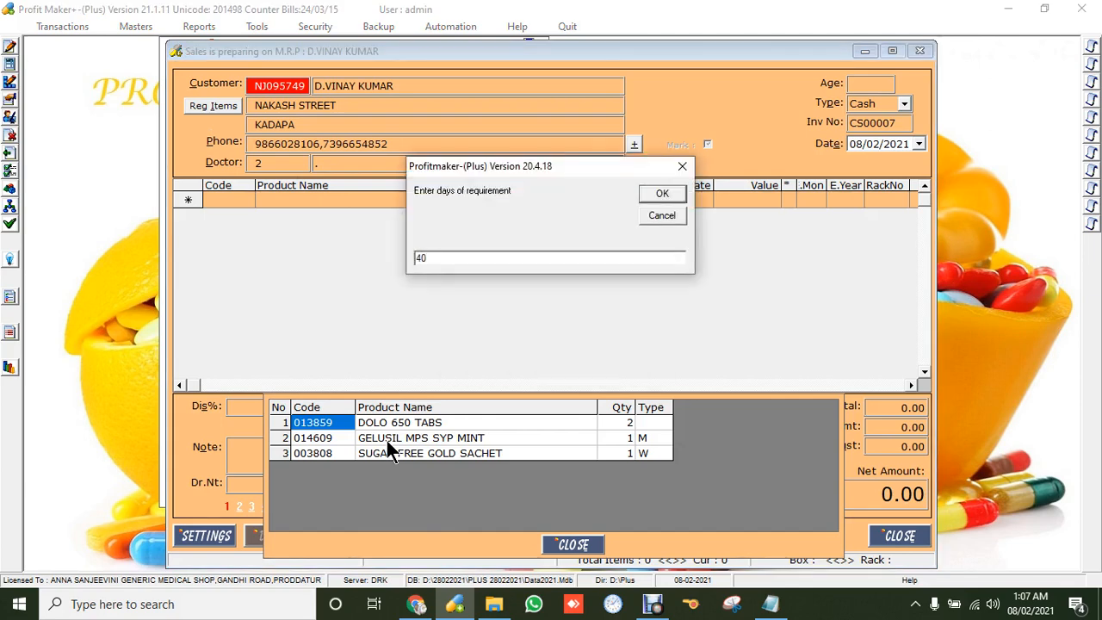
{"action": "key", "text": "Return"}
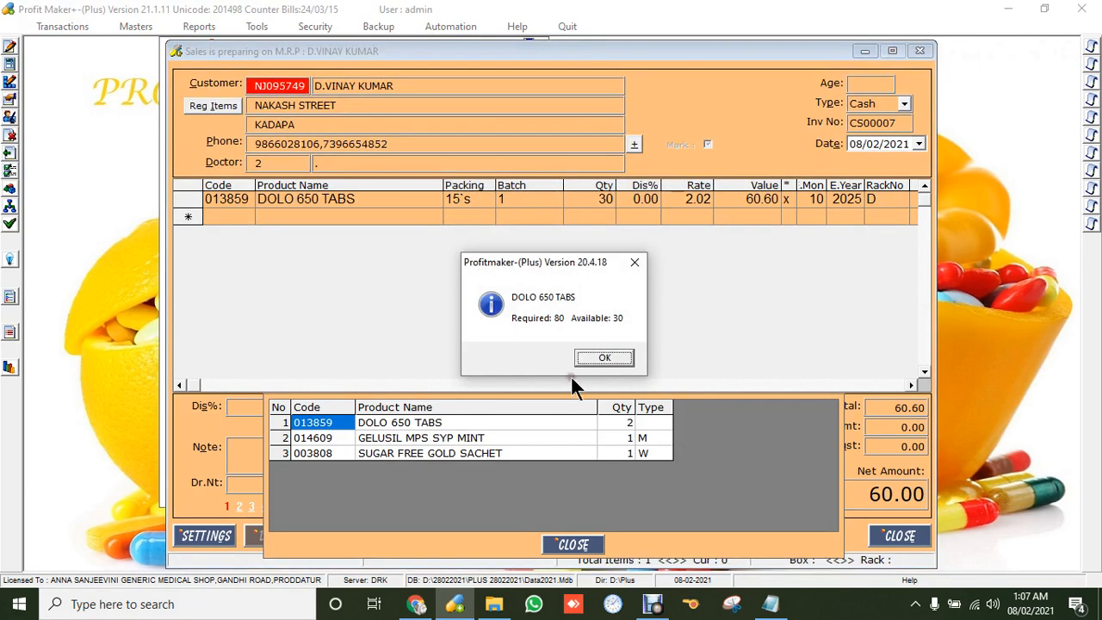
{"action": "left_click", "coordinate": [603, 357]}
{"action": "left_click", "coordinate": [602, 356]}
{"action": "left_click", "coordinate": [602, 357]}
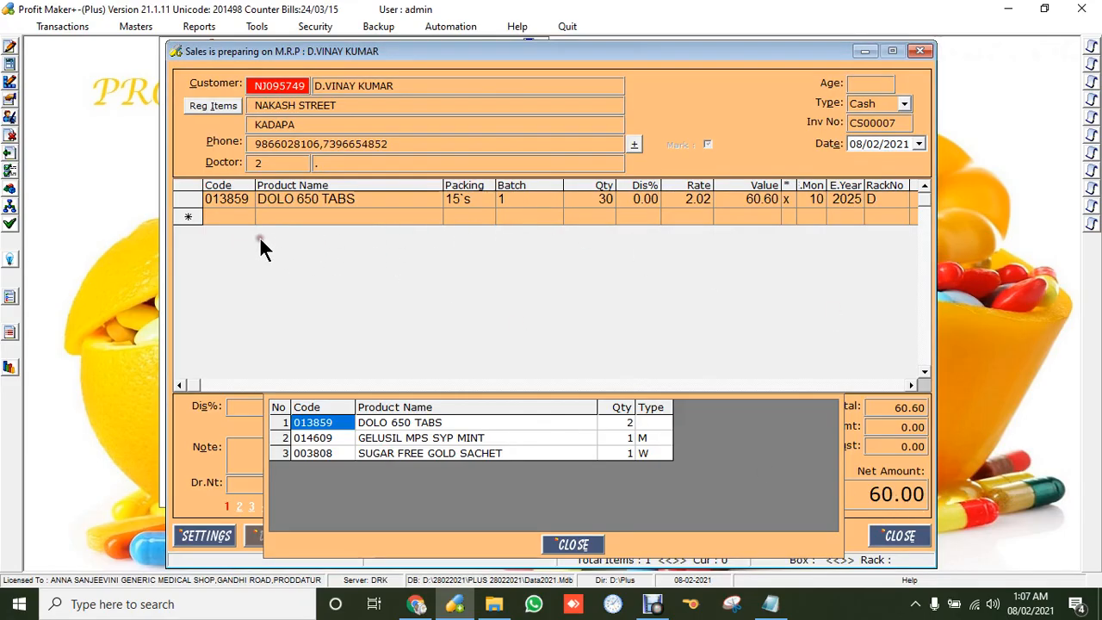
Discard the unsaved bill and start another sales bill.
{"action": "left_click", "coordinate": [903, 532]}
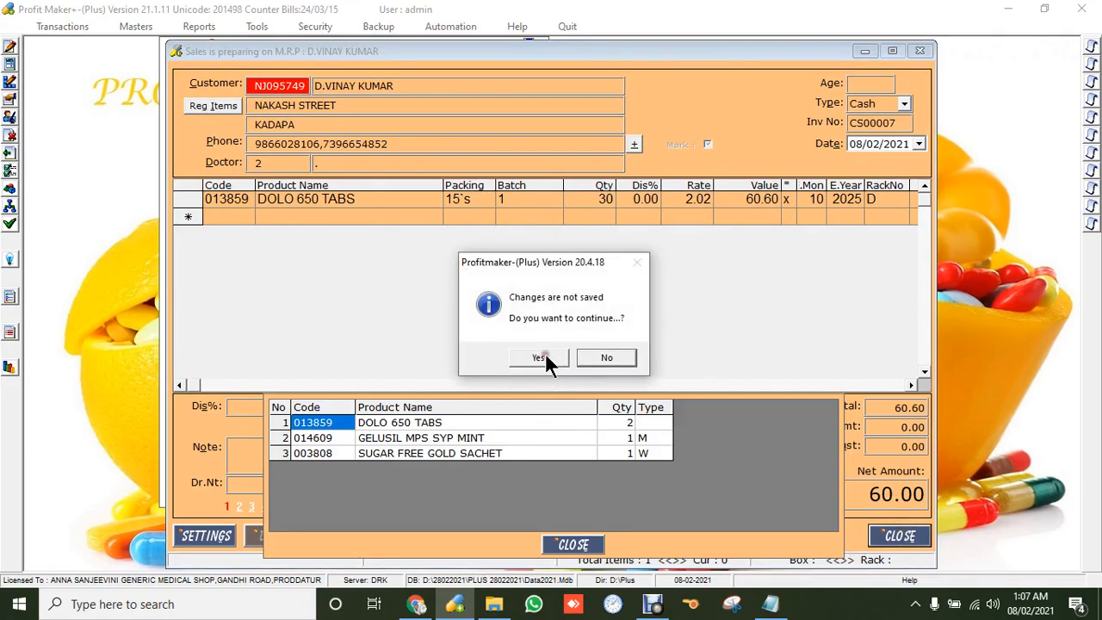
{"action": "left_click", "coordinate": [541, 356]}
{"action": "left_click", "coordinate": [67, 27]}
{"action": "left_click", "coordinate": [59, 45]}
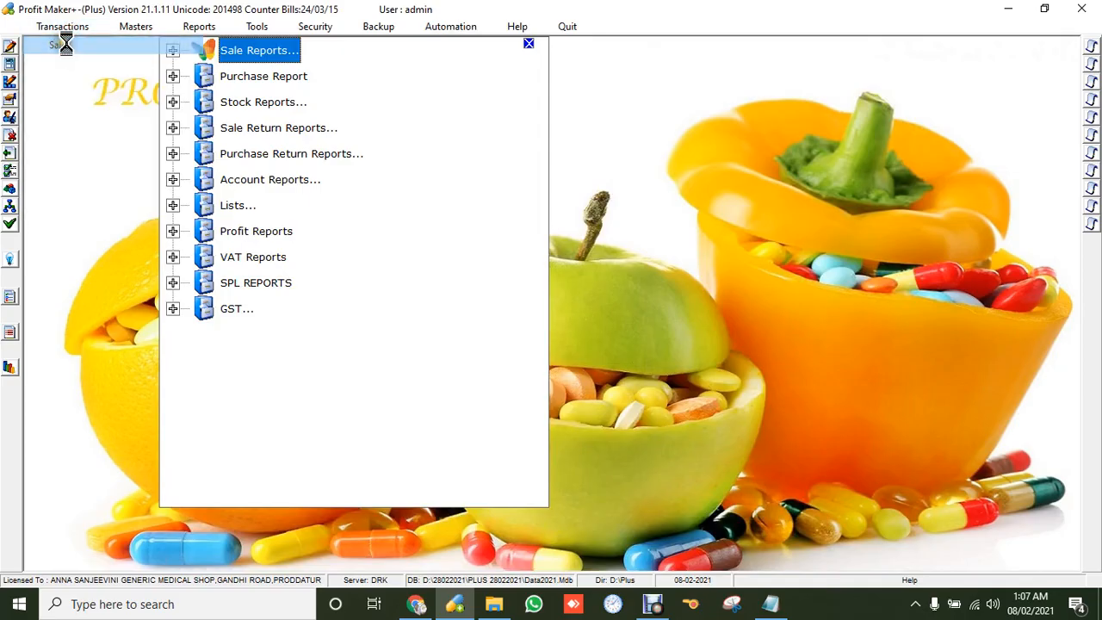
Load existing invoice CS00005 for modification.
{"action": "left_click", "coordinate": [551, 535]}
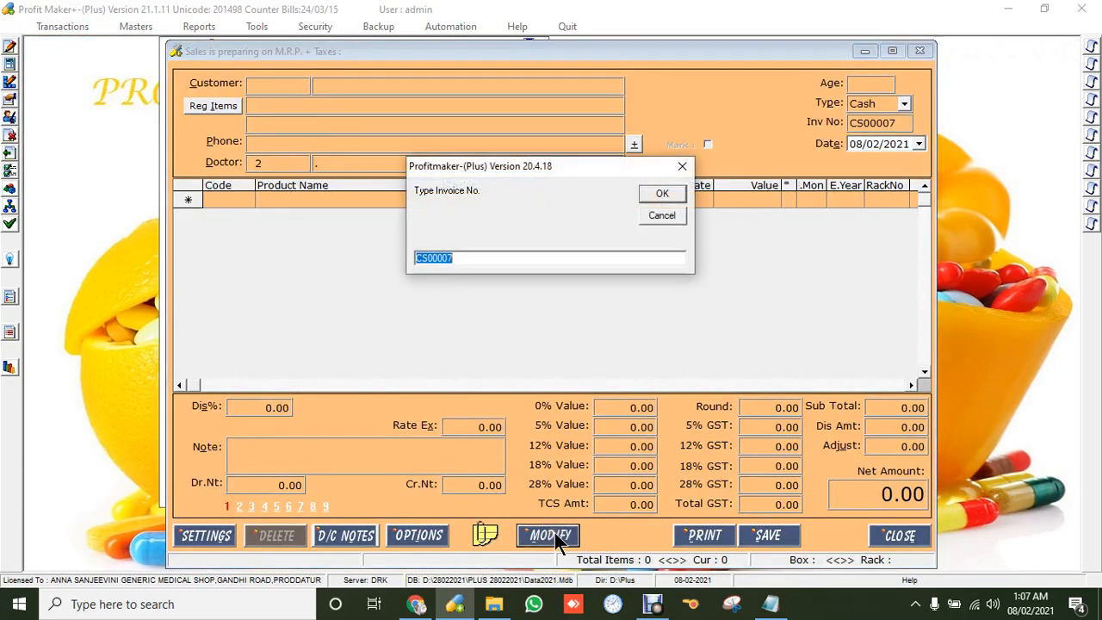
{"action": "key", "text": "Return"}
{"action": "key", "text": "Down"}
{"action": "key", "text": "Return"}
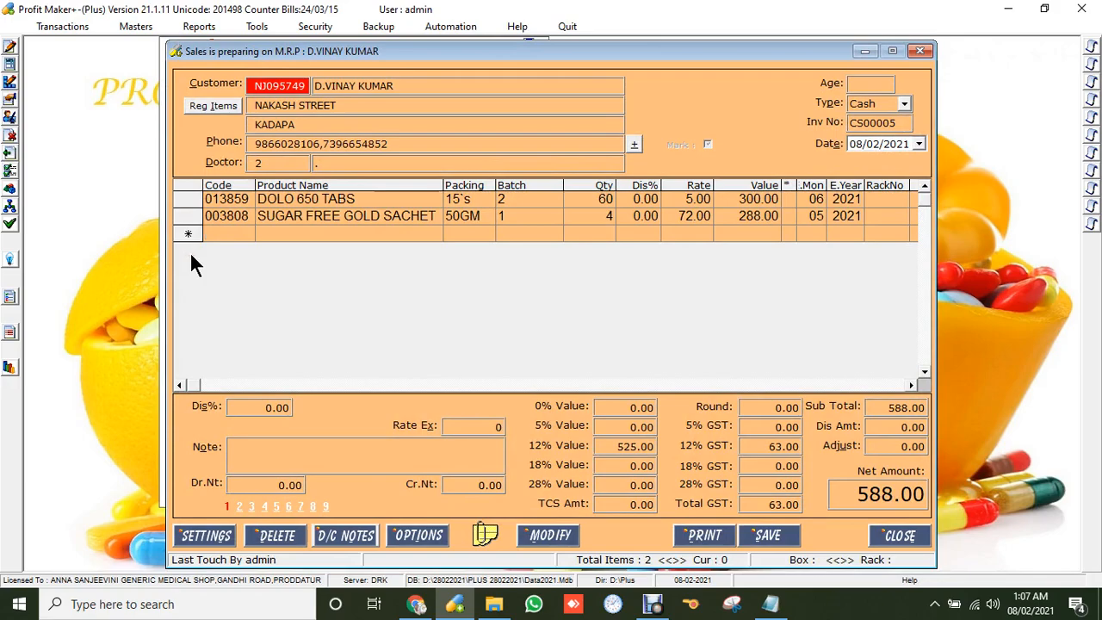
Set the bill amount to 300, accept the expiry warning, and save the 299.00 bill.
{"action": "key", "text": "F8"}
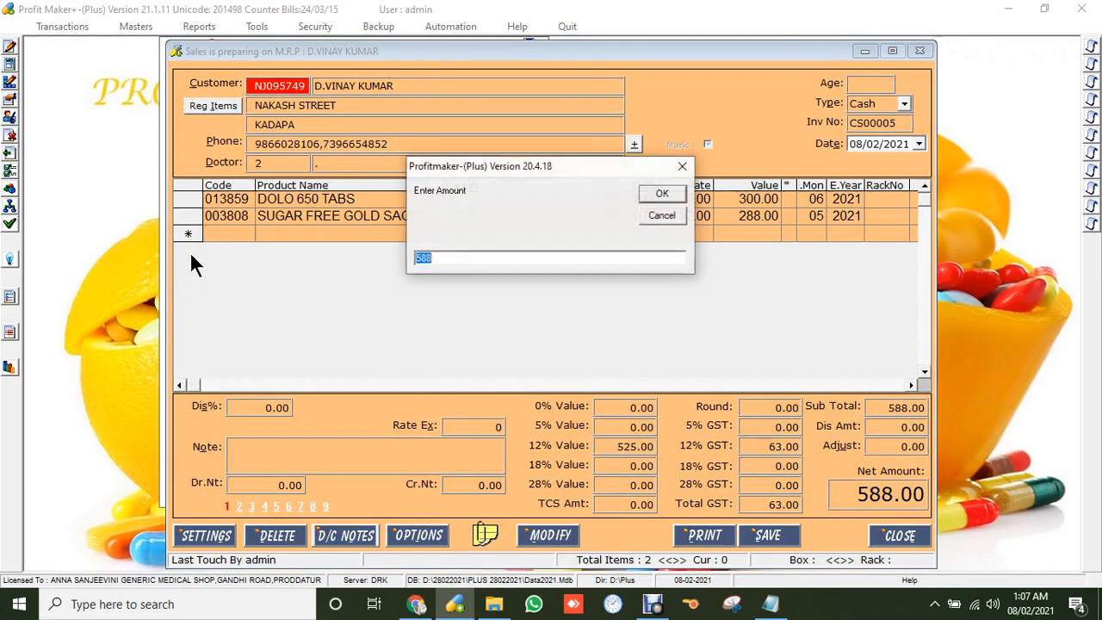
{"action": "type", "text": "300"}
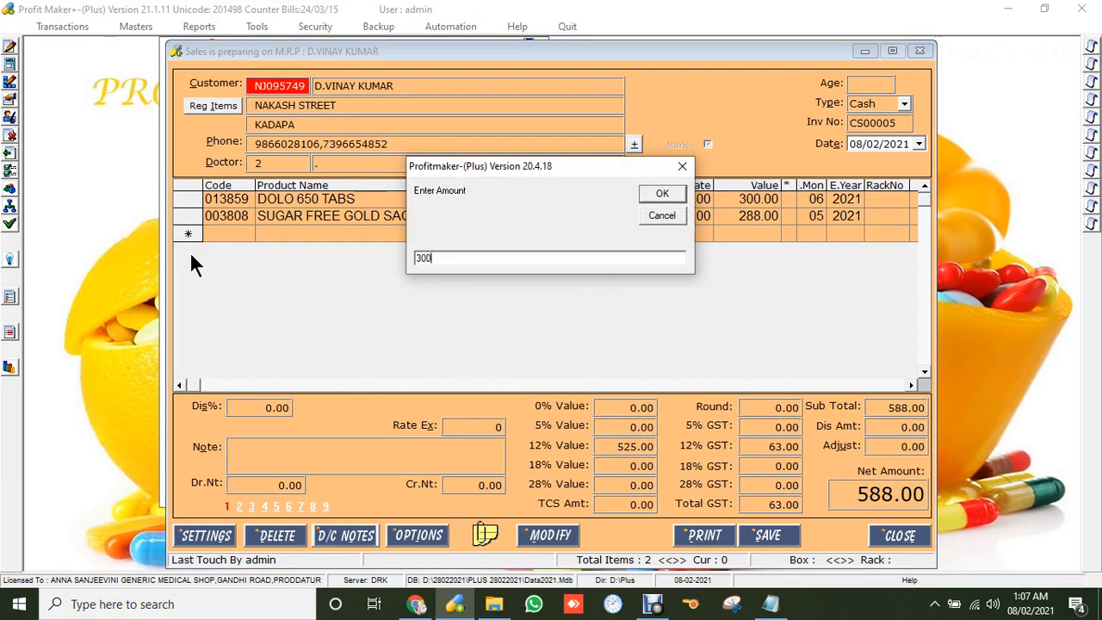
{"action": "key", "text": "Return"}
{"action": "left_click", "coordinate": [552, 356]}
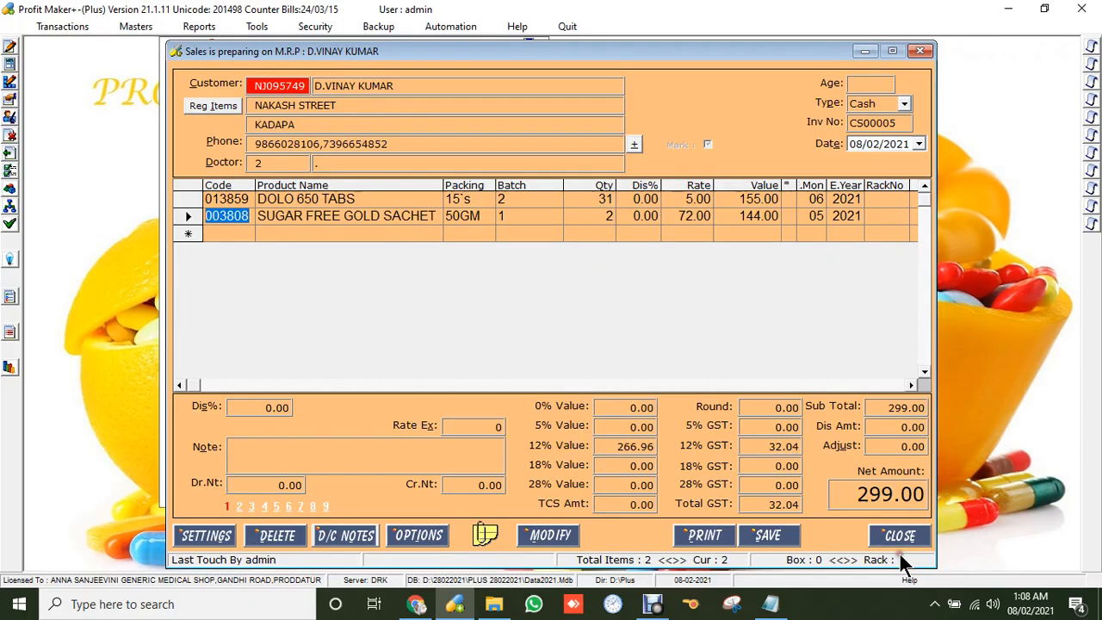
{"action": "left_click", "coordinate": [773, 536]}
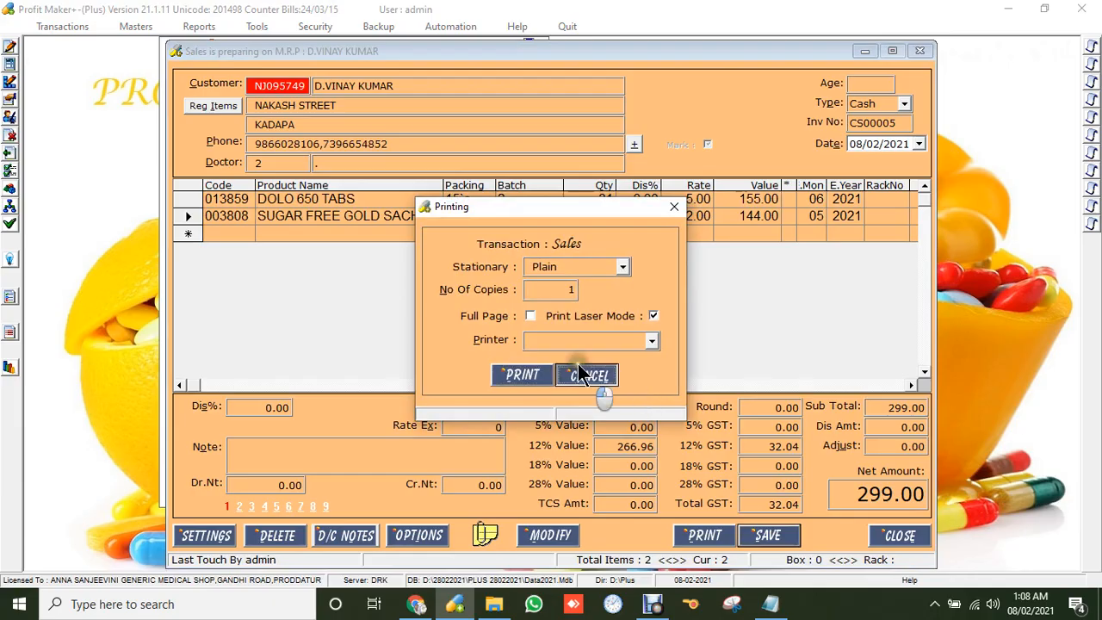